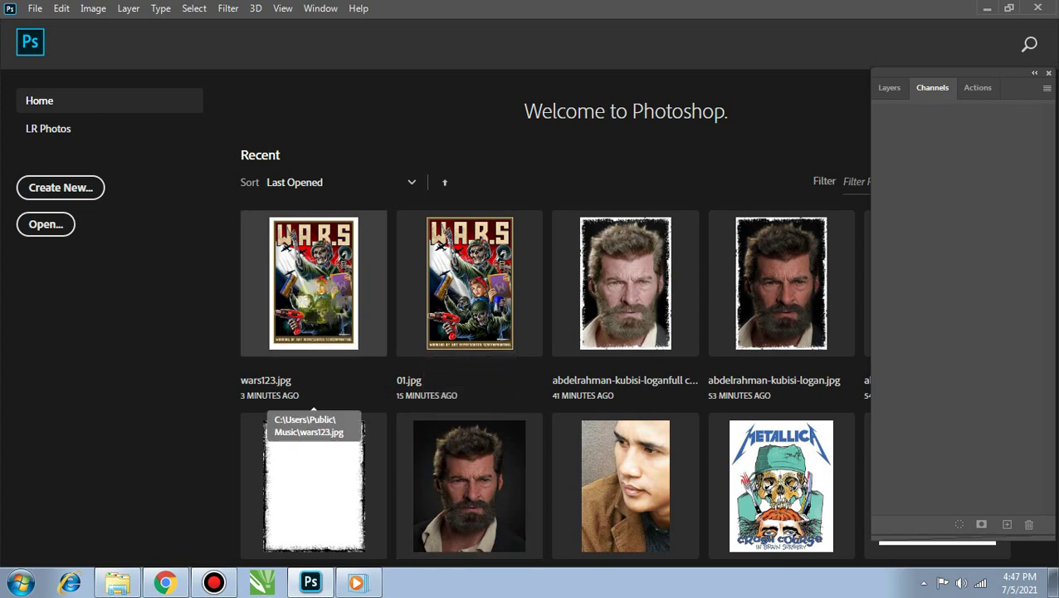
# Open the recent file wars123.jpg, float it in its own window and fit it to the screen.
pyautogui.click(320, 301)
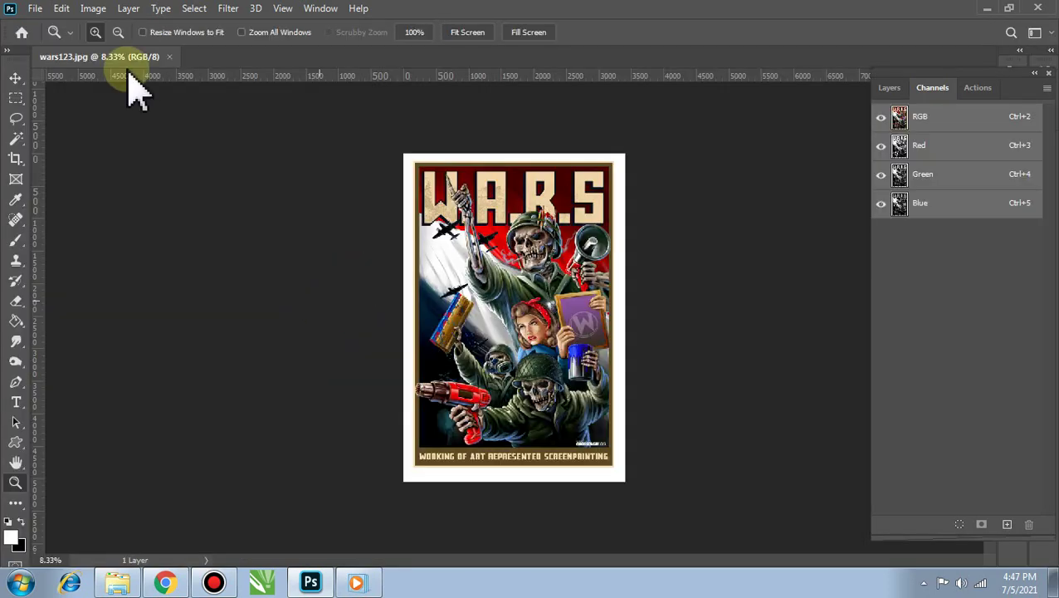
pyautogui.moveTo(128, 58); pyautogui.dragTo(191, 116)
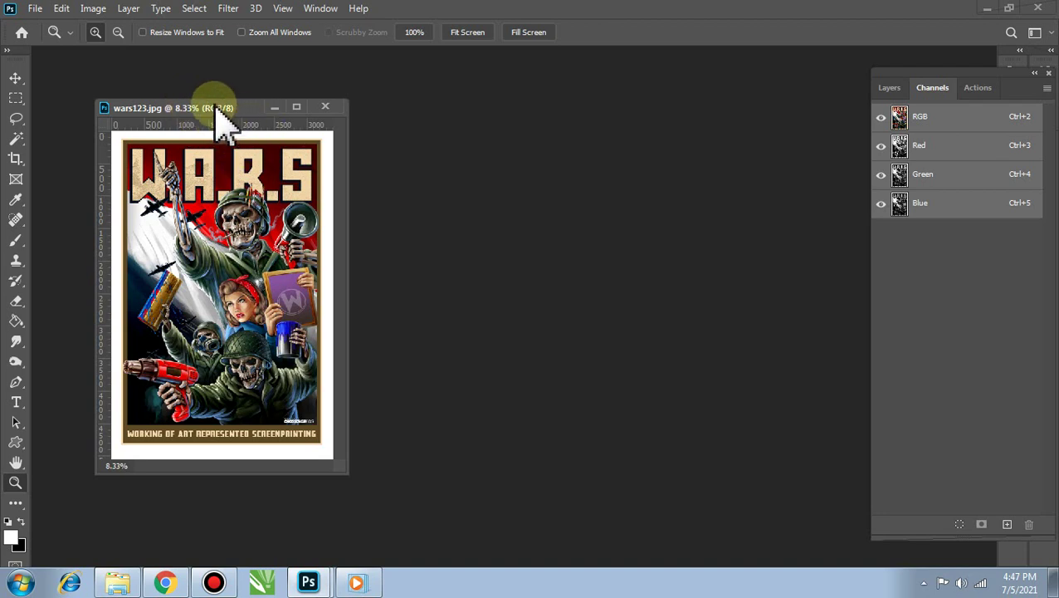
pyautogui.moveTo(212, 106); pyautogui.dragTo(239, 123)
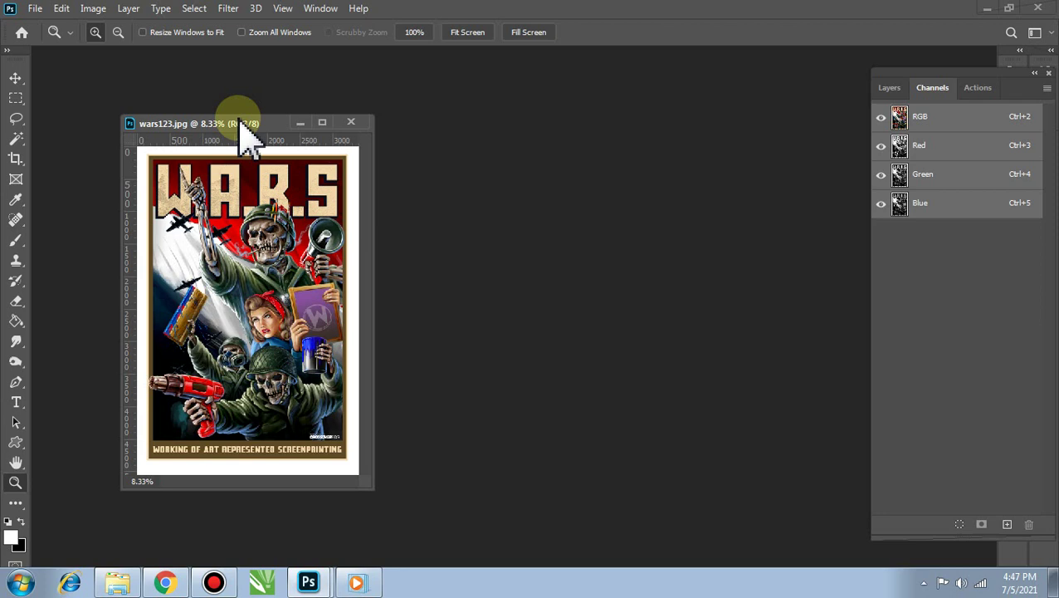
pyautogui.click(241, 125)
pyautogui.click(432, 150)
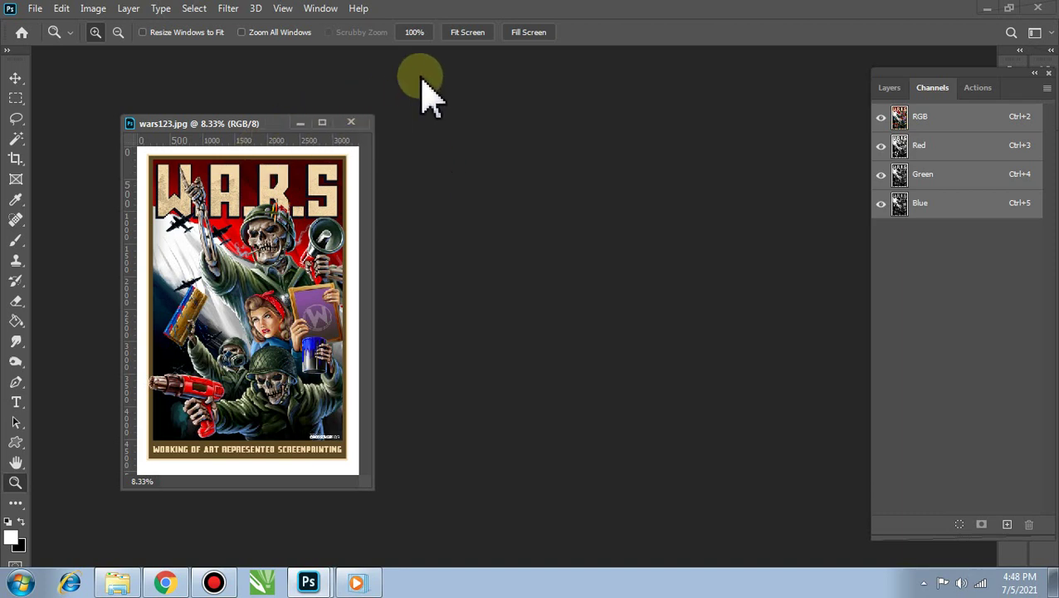
pyautogui.click(467, 34)
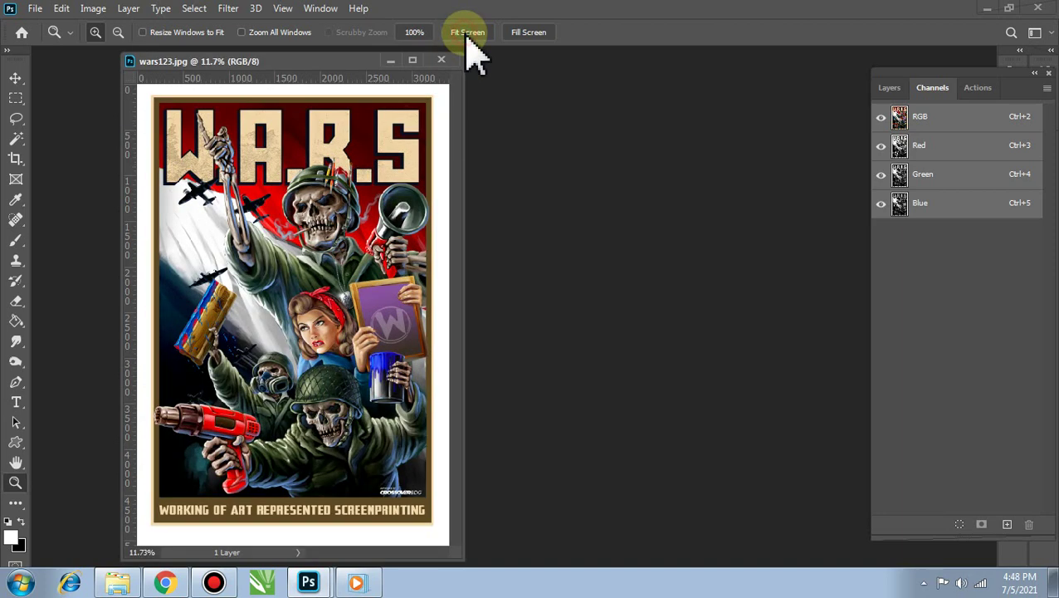
# Check the poster's dimensions and resolution in the Image Size settings.
pyautogui.click(93, 8)
pyautogui.click(141, 126)
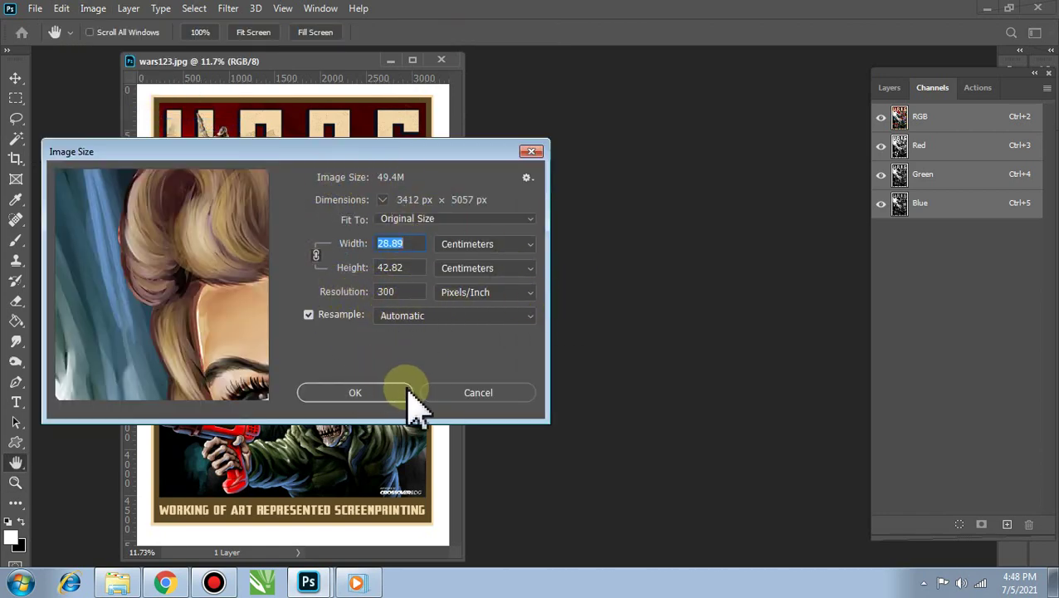
pyautogui.click(351, 393)
pyautogui.moveTo(285, 61); pyautogui.dragTo(276, 62)
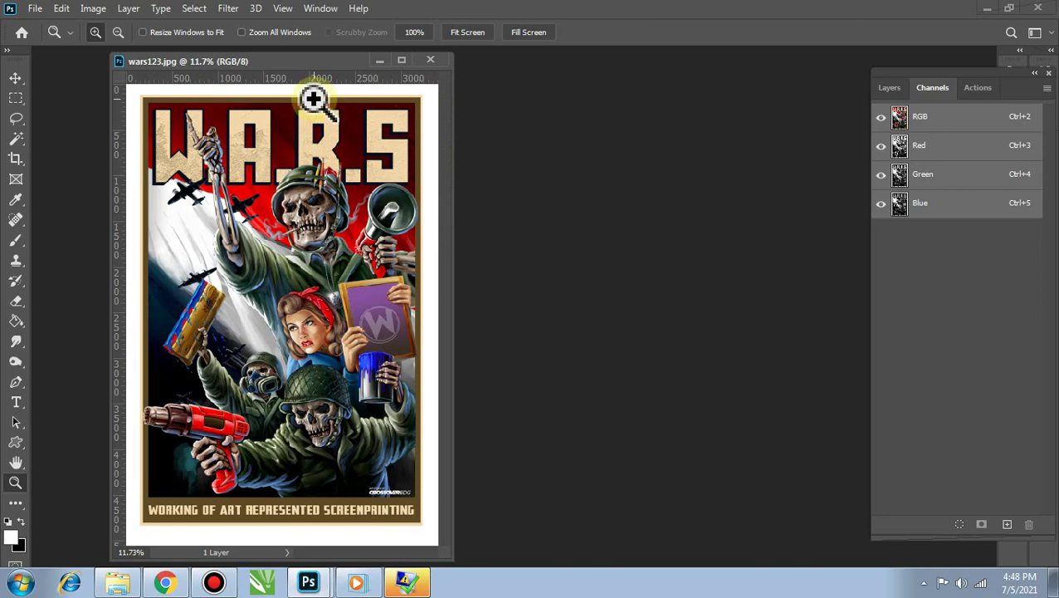
pyautogui.click(15, 78)
pyautogui.moveTo(274, 204); pyautogui.dragTo(283, 212)
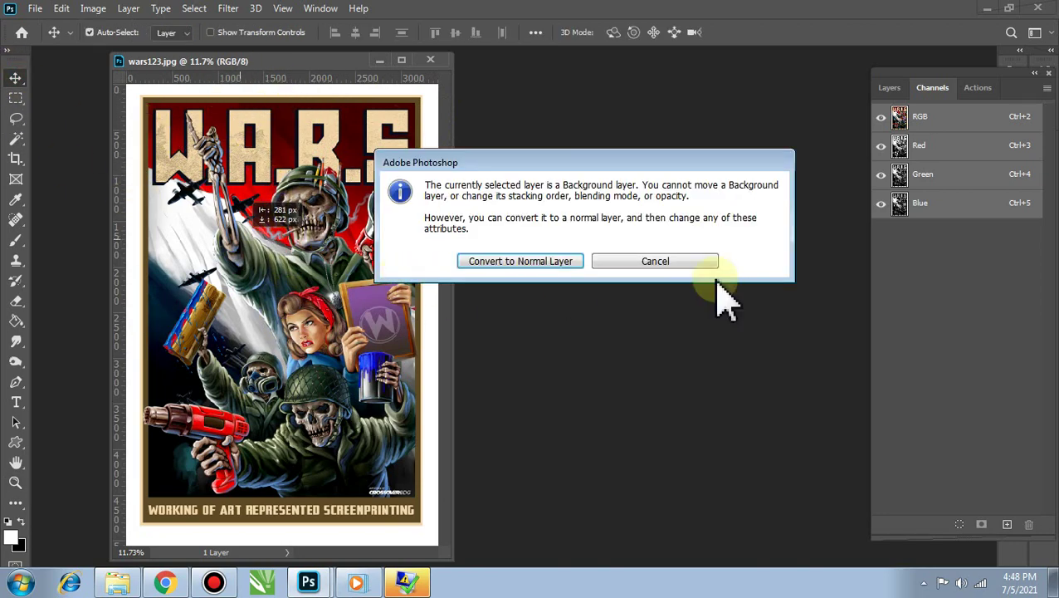
pyautogui.click(681, 263)
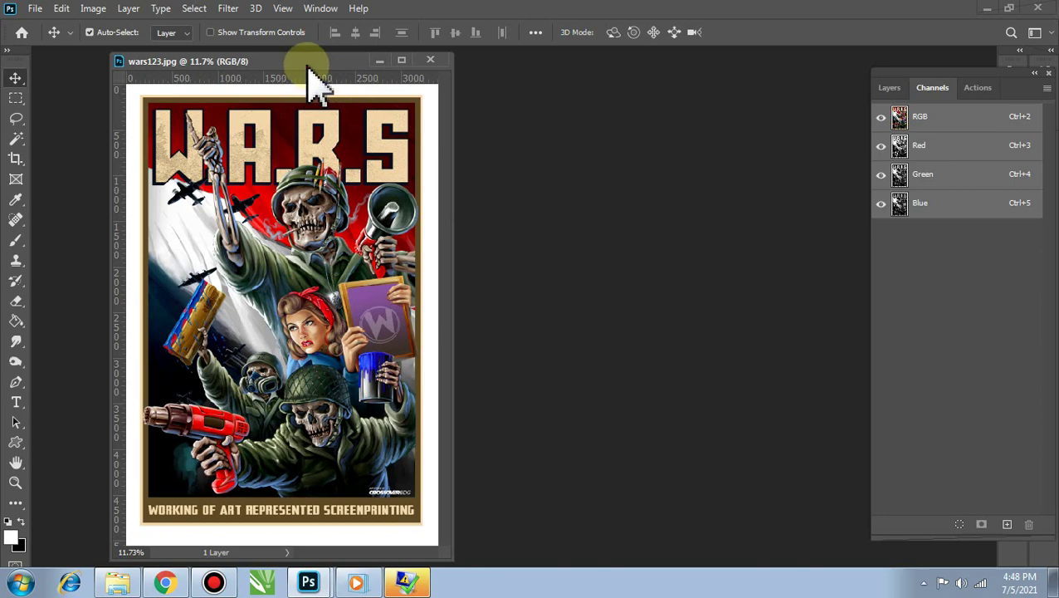
# Duplicate the wars123.jpg image and float the copy in its own window beside the original.
pyautogui.moveTo(308, 66); pyautogui.dragTo(266, 70)
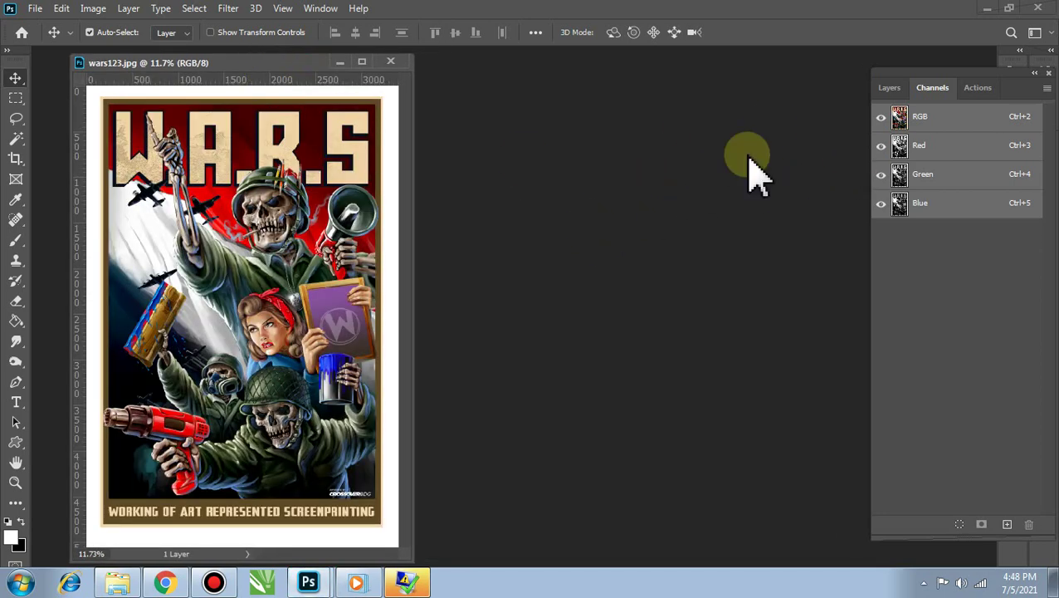
pyautogui.moveTo(279, 62); pyautogui.dragTo(259, 63)
pyautogui.rightClick(260, 64)
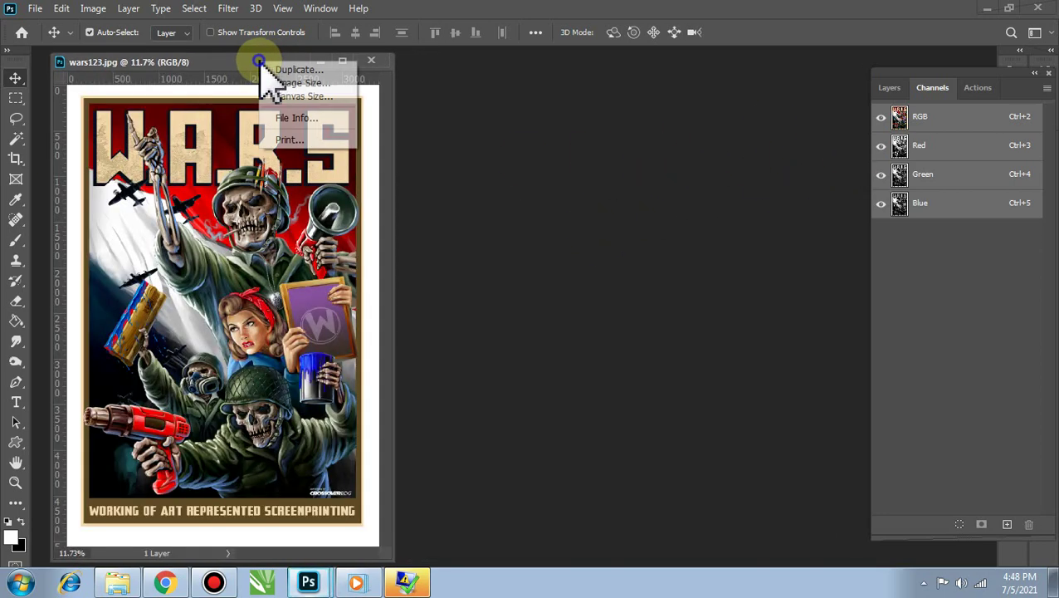
pyautogui.click(297, 70)
pyautogui.click(654, 176)
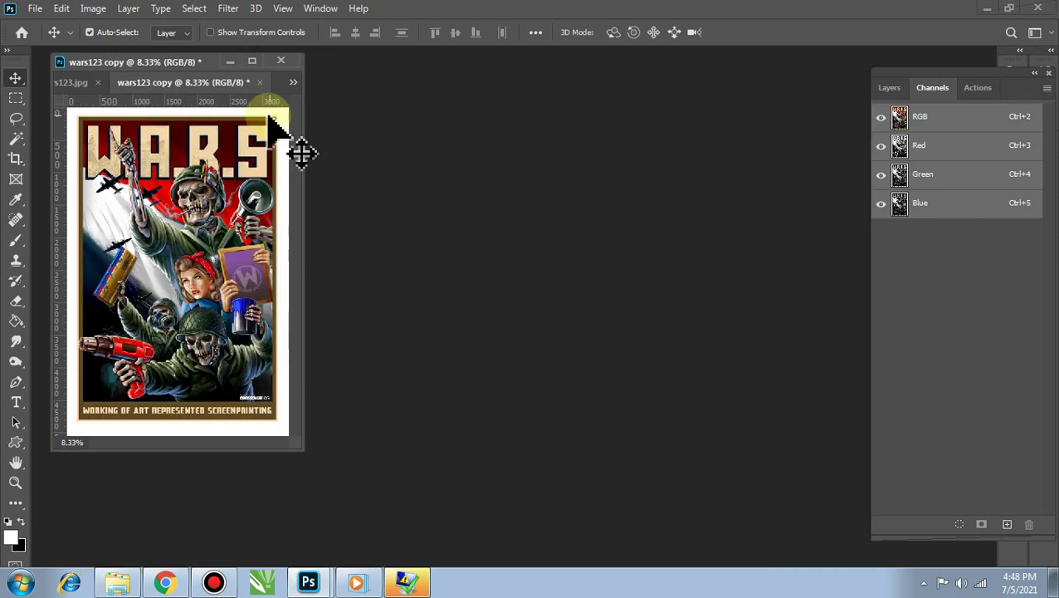
pyautogui.moveTo(218, 84); pyautogui.dragTo(501, 122)
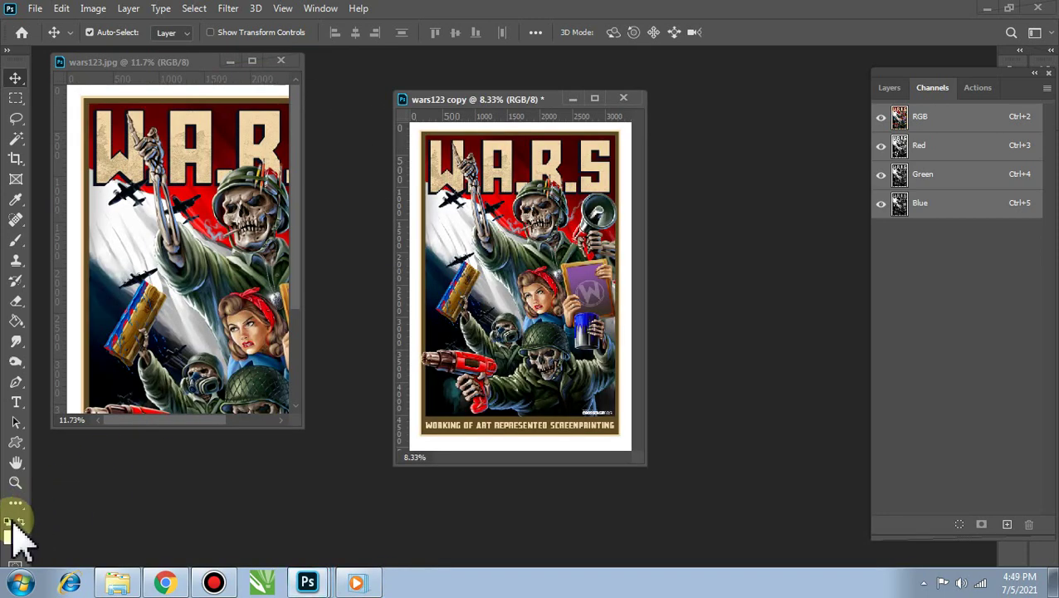
# Fit both the original and the copy to the screen and arrange them side by side without overlap.
pyautogui.click(16, 482)
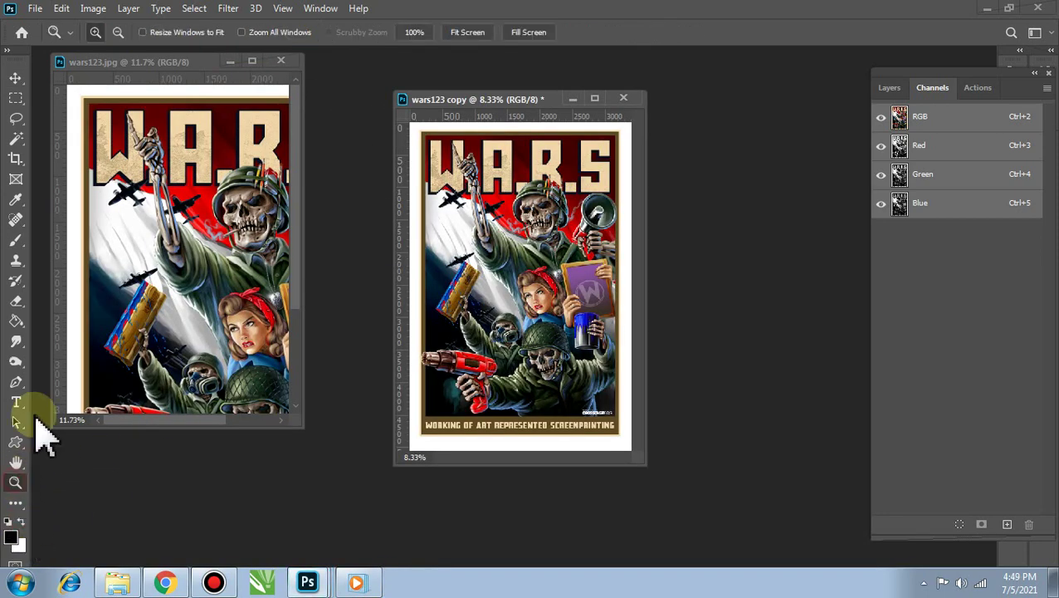
pyautogui.click(466, 32)
pyautogui.click(179, 62)
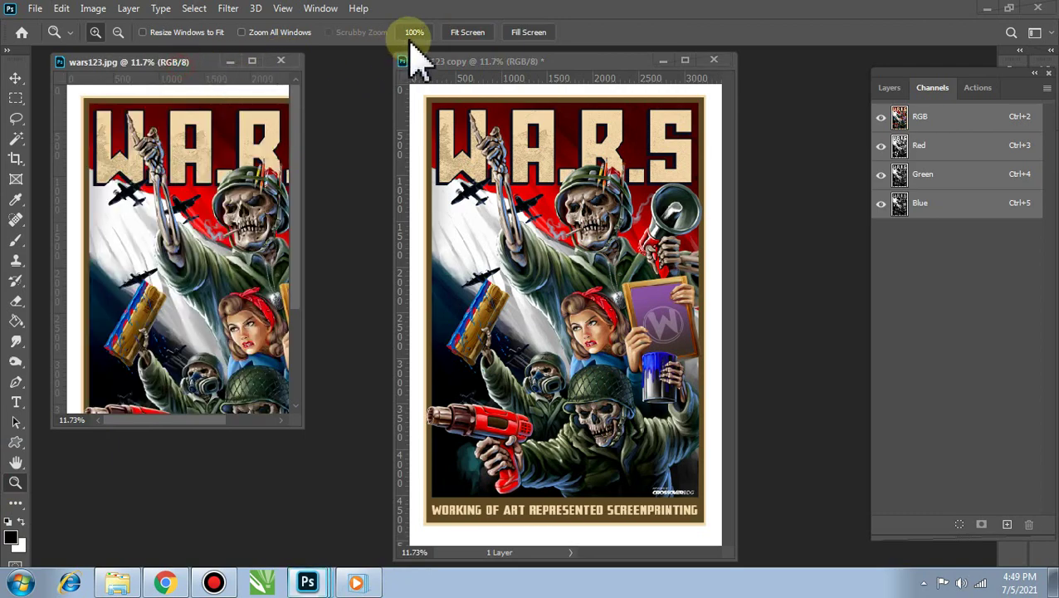
pyautogui.click(468, 33)
pyautogui.moveTo(504, 64); pyautogui.dragTo(543, 69)
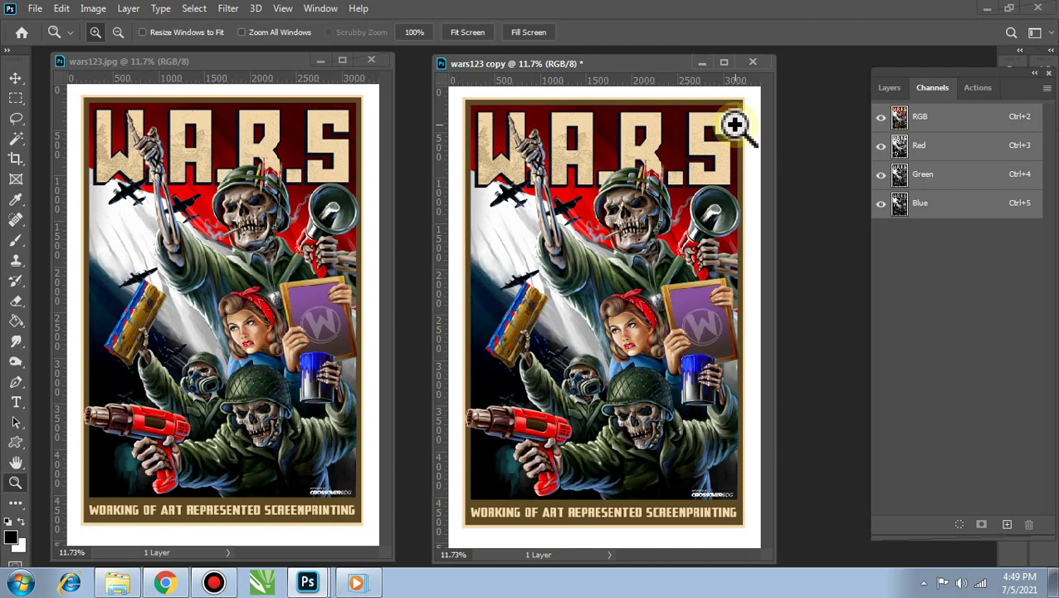
pyautogui.moveTo(541, 66); pyautogui.dragTo(549, 66)
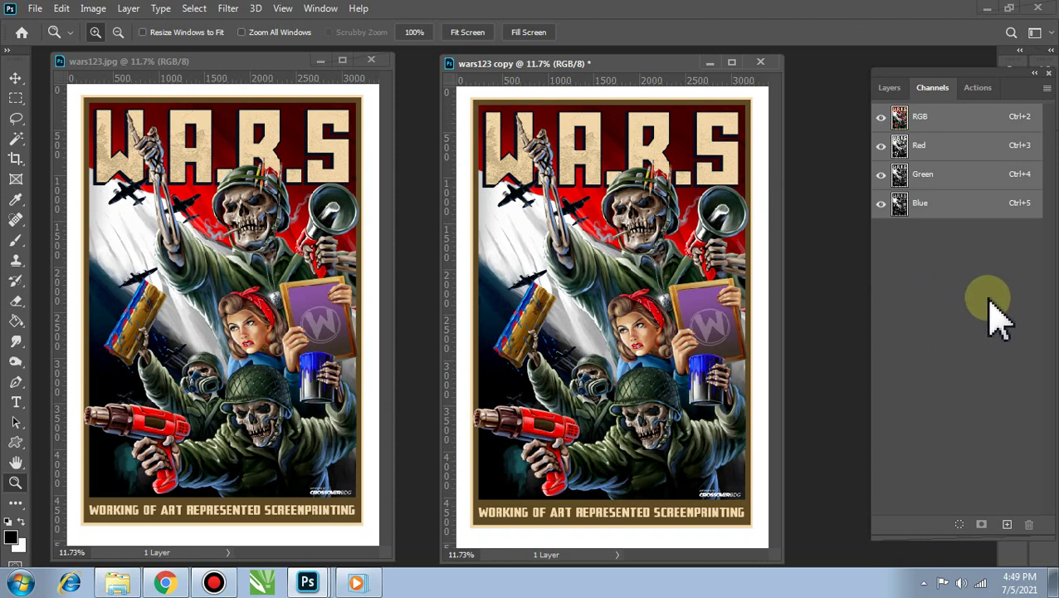
# Add a new channel to the copy and make it a white spot color channel named "kain putih".
pyautogui.click(1007, 525)
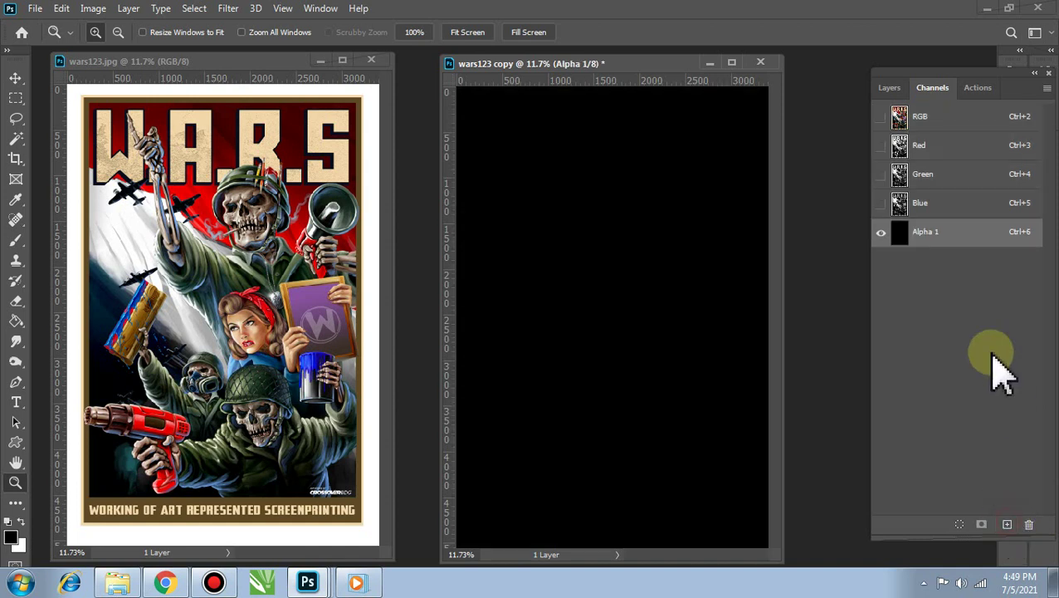
pyautogui.doubleClick(901, 238)
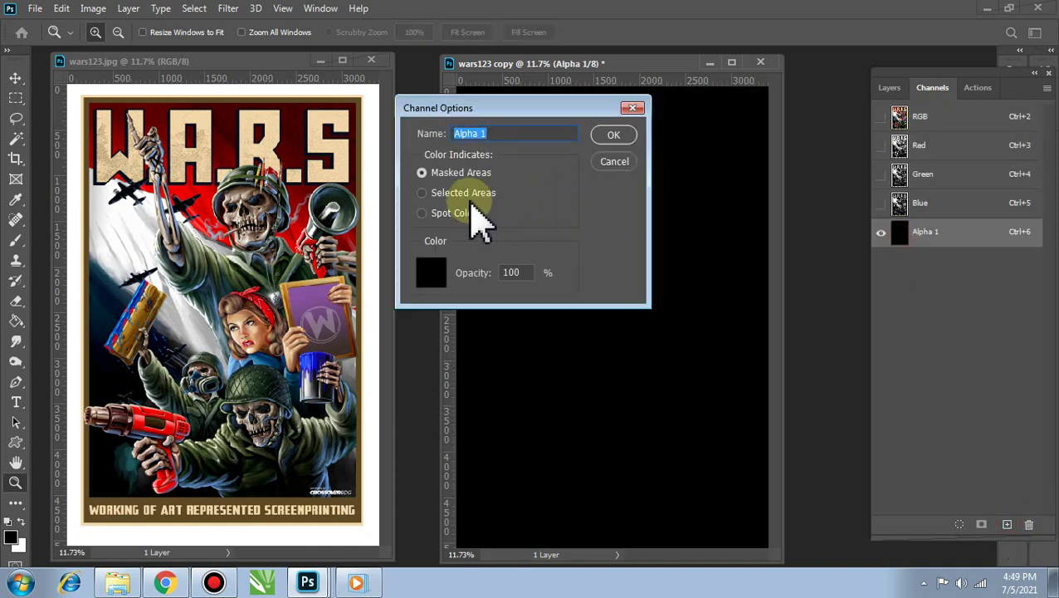
pyautogui.click(448, 214)
pyautogui.click(430, 274)
pyautogui.moveTo(598, 391); pyautogui.dragTo(496, 255)
pyautogui.click(871, 289)
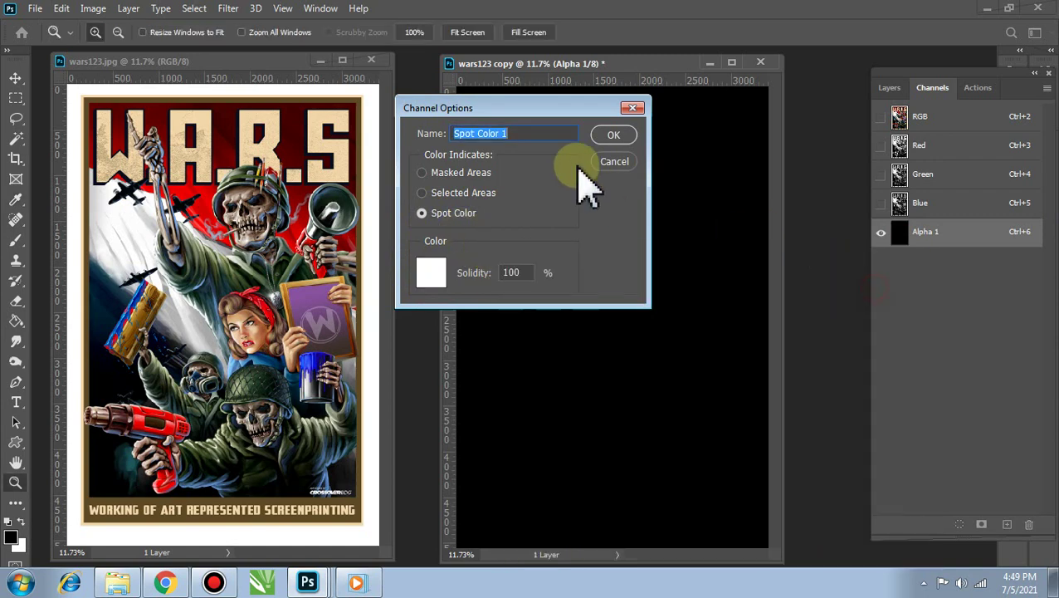
pyautogui.write('ka')
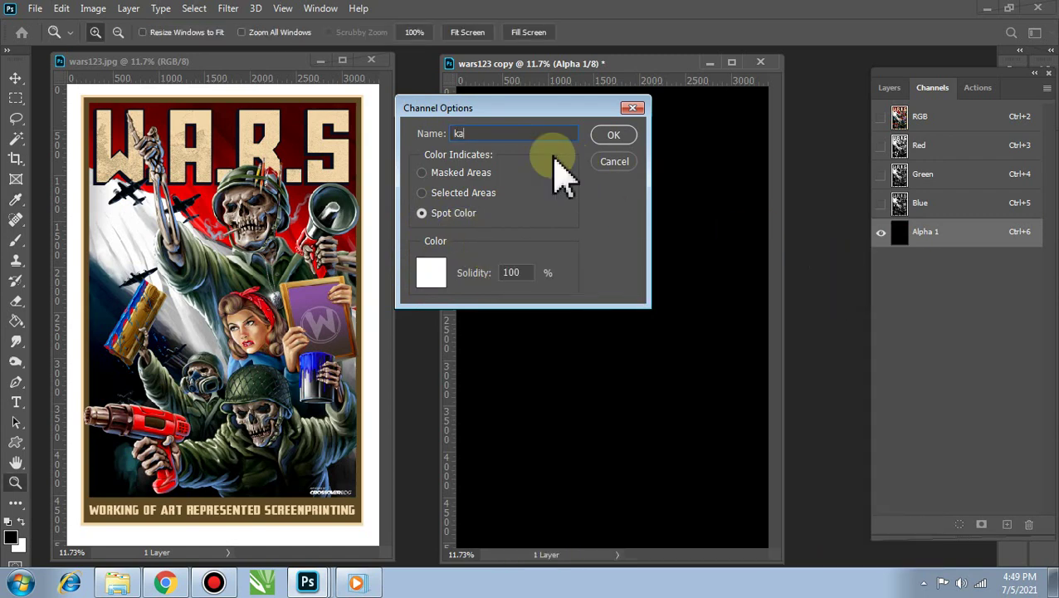
pyautogui.write('in putih')
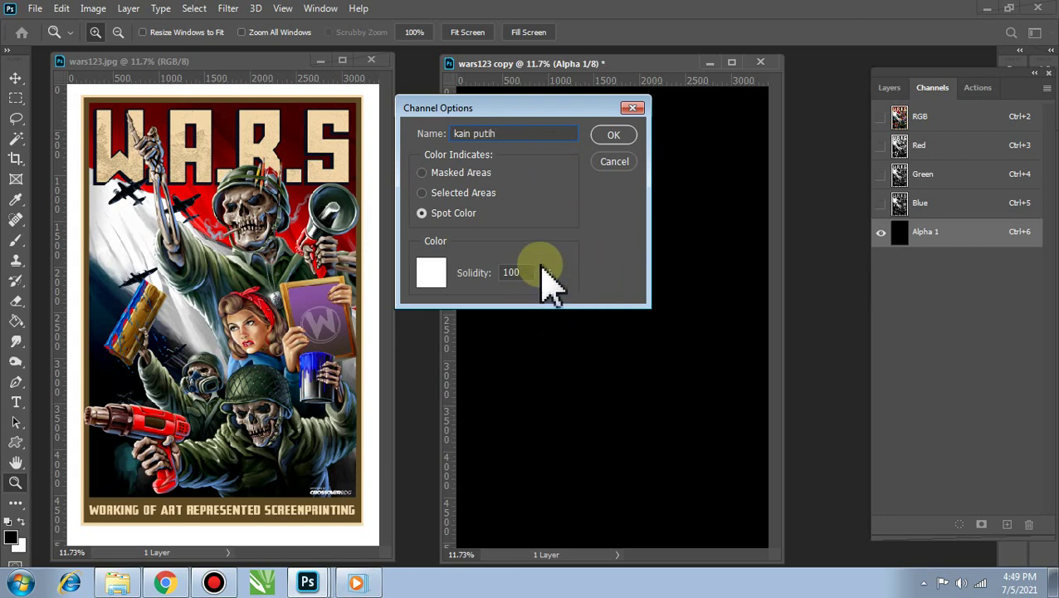
pyautogui.click(623, 135)
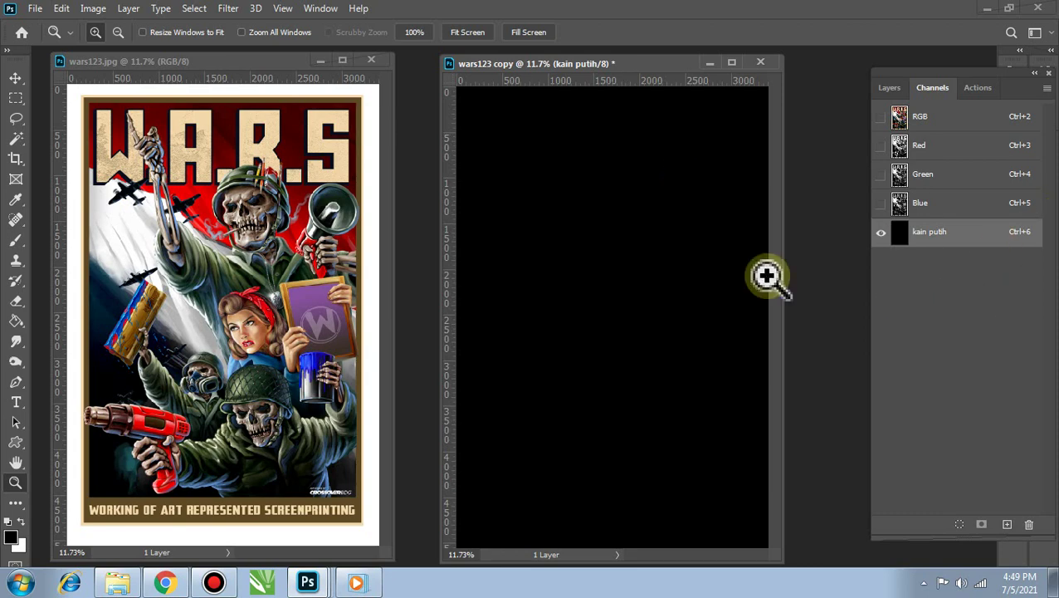
# Duplicate the Red channel as "abu" within the copy and display only the new channel.
pyautogui.click(922, 147)
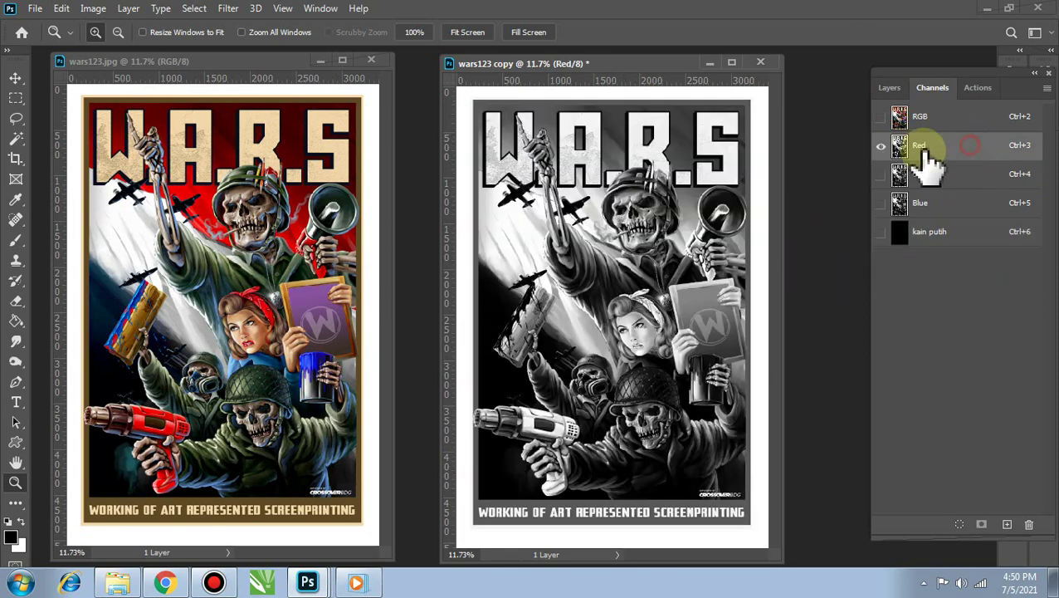
pyautogui.rightClick(936, 149)
pyautogui.click(989, 156)
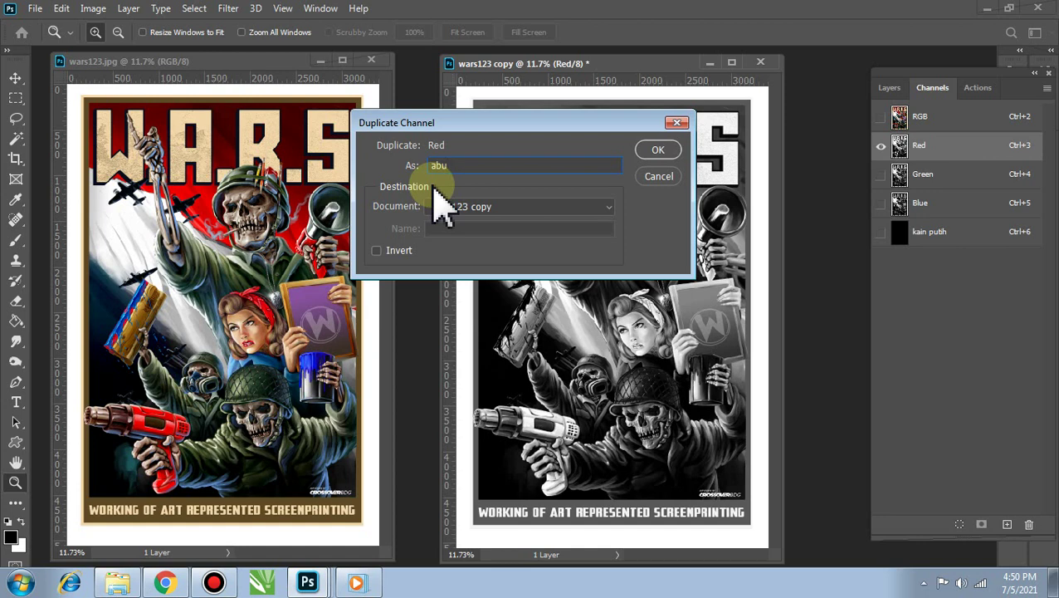
pyautogui.write('abu')
pyautogui.click(658, 149)
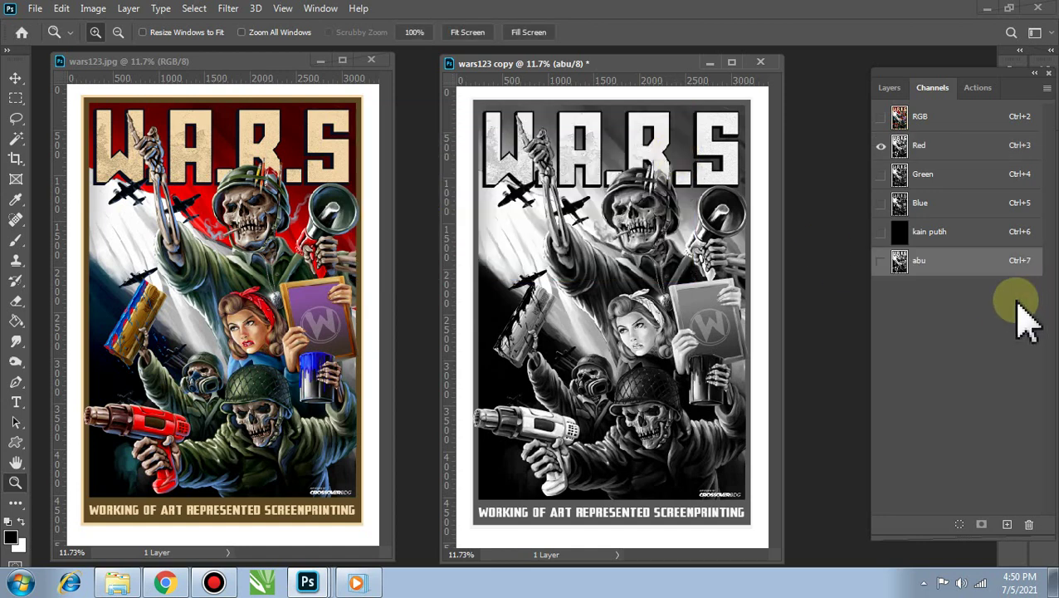
pyautogui.click(881, 261)
pyautogui.click(881, 145)
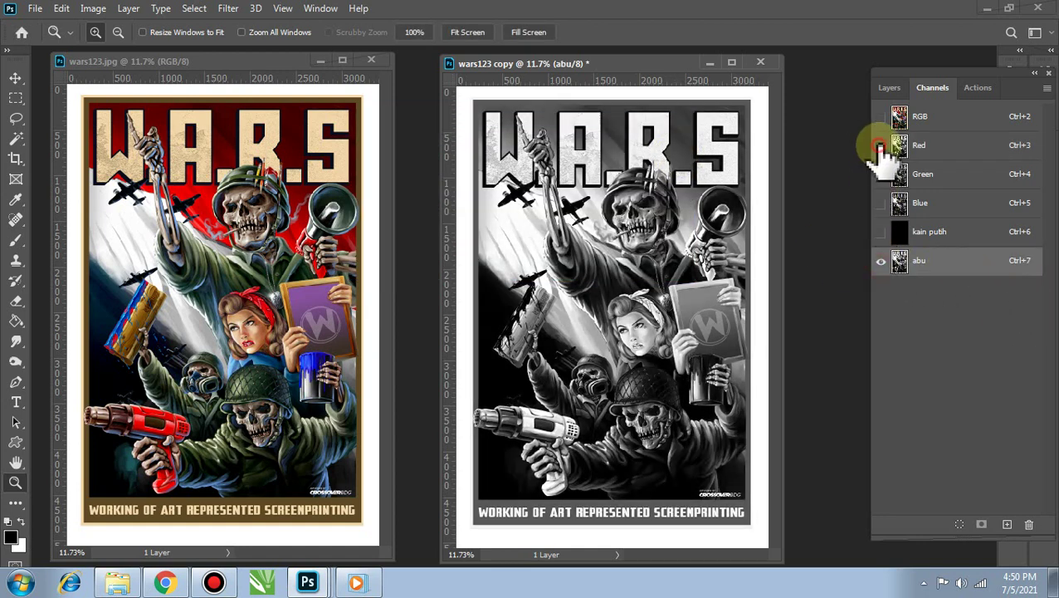
# Convert the "abu" channel to a spot color in dark gray #575757 with 50% solidity.
pyautogui.doubleClick(900, 261)
pyautogui.click(422, 212)
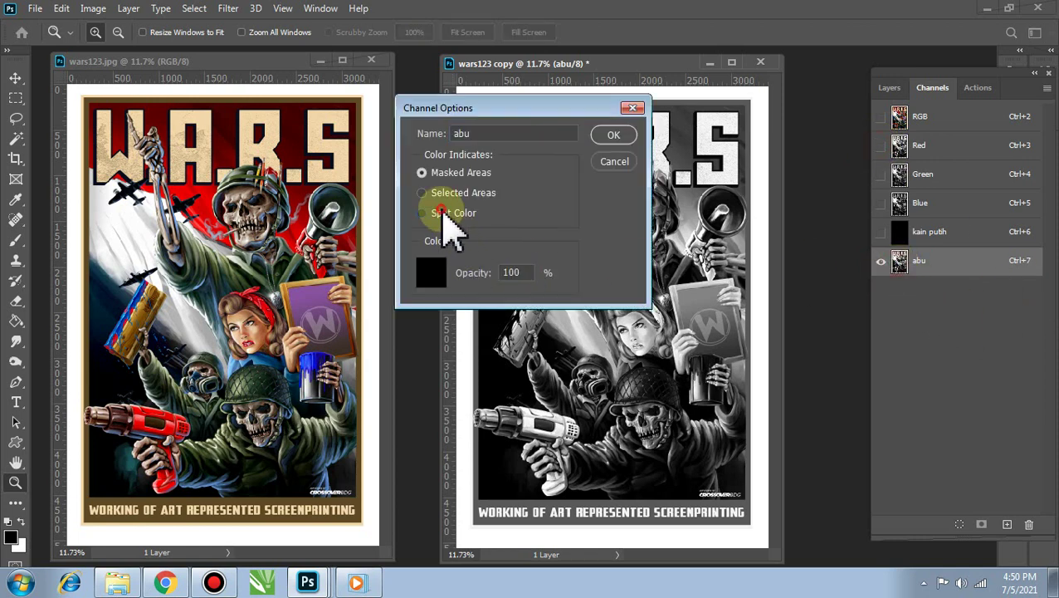
pyautogui.click(432, 281)
pyautogui.moveTo(514, 379); pyautogui.dragTo(495, 424)
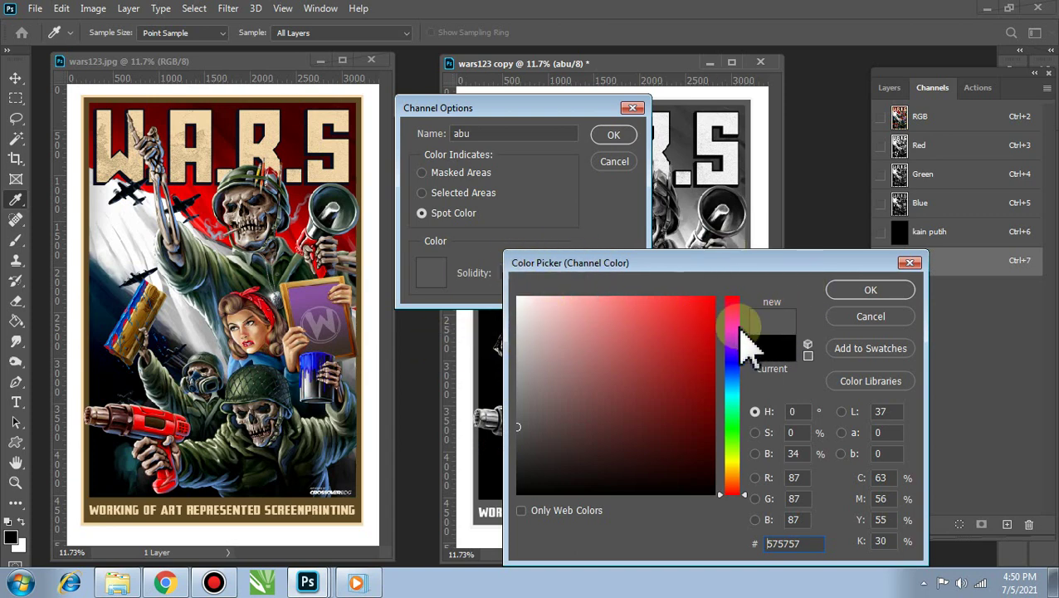
pyautogui.click(880, 290)
pyautogui.click(529, 272)
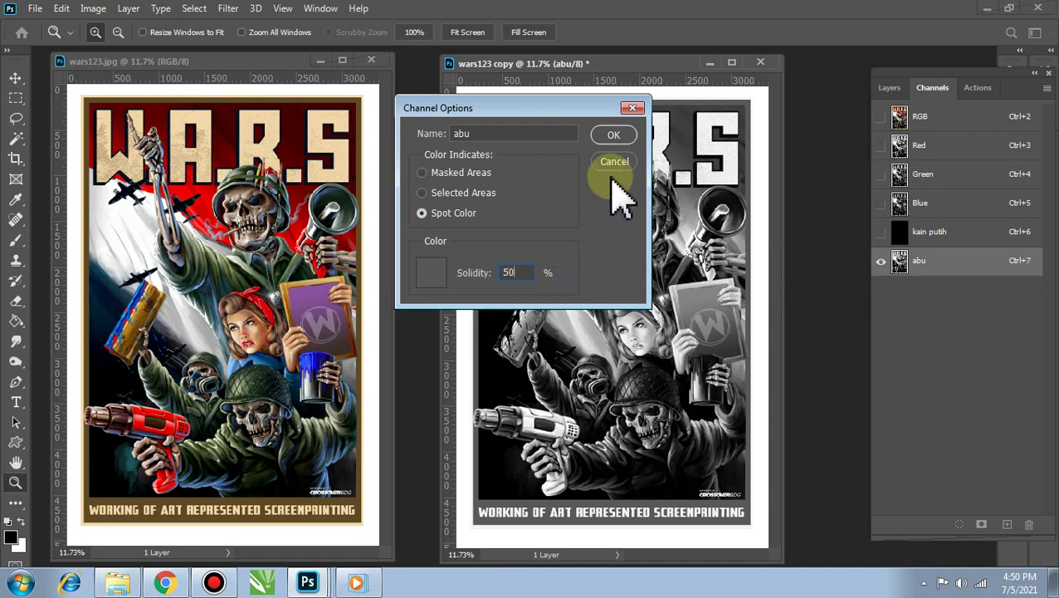
pyautogui.click(616, 136)
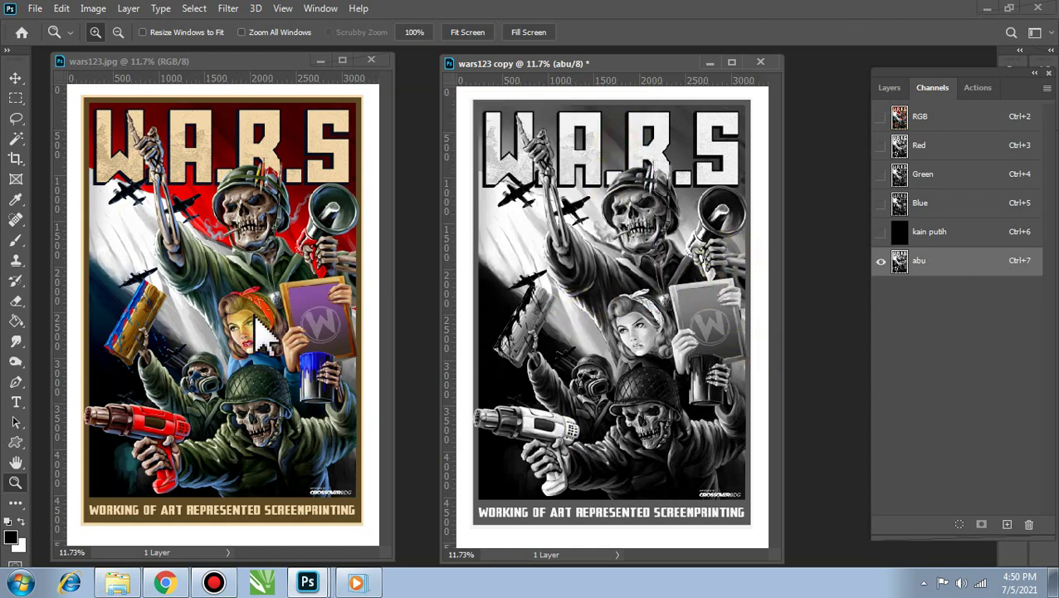
# Select the Yellows of the copy's RGB composite with an inverted Color Range, save the selection as a new channel and display only that channel.
pyautogui.click(920, 116)
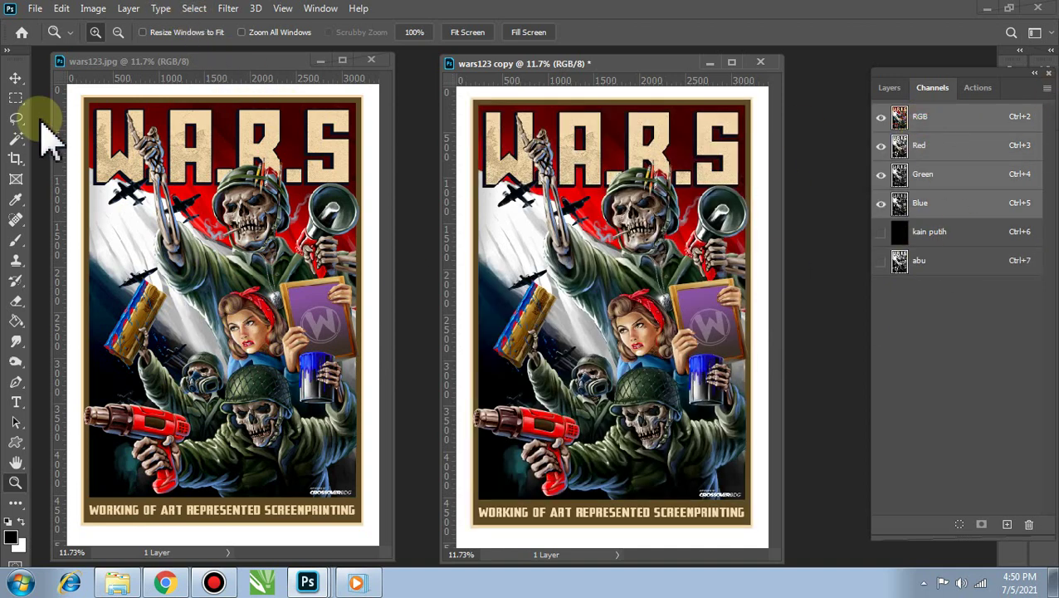
pyautogui.click(196, 10)
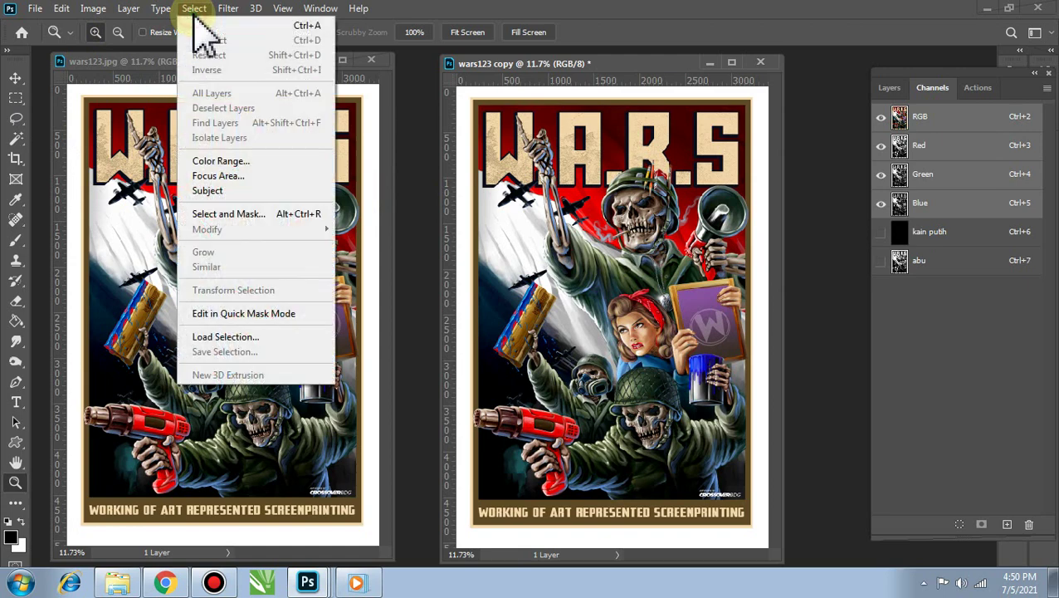
pyautogui.click(236, 163)
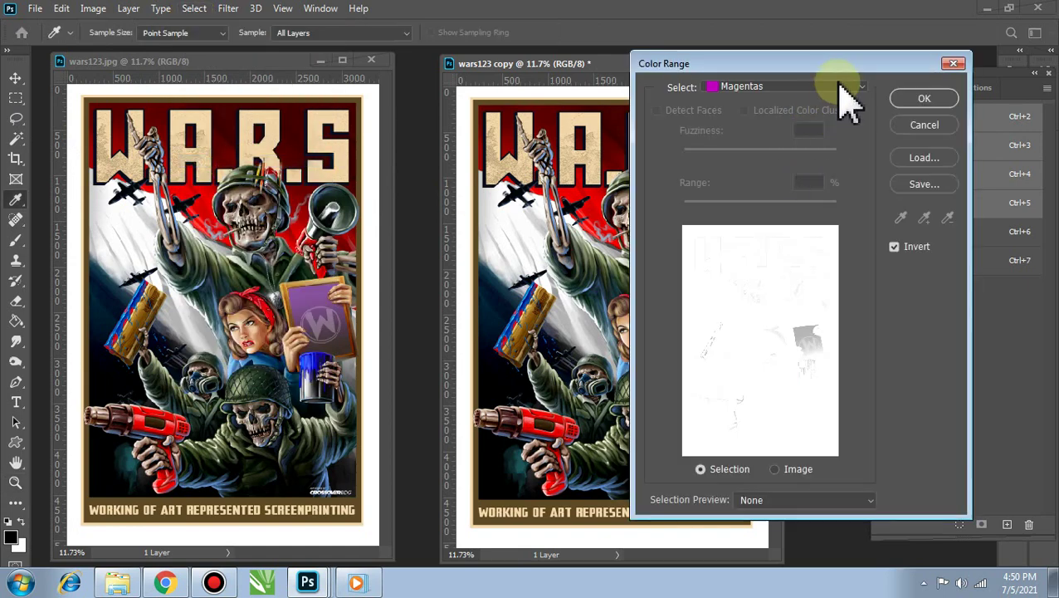
pyautogui.click(840, 86)
pyautogui.click(782, 146)
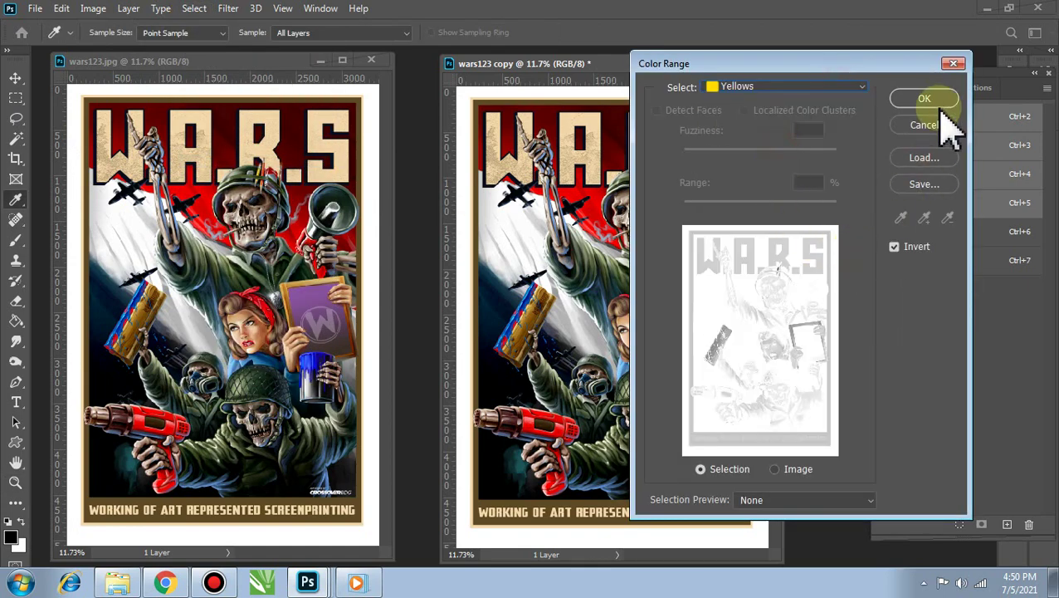
pyautogui.click(924, 99)
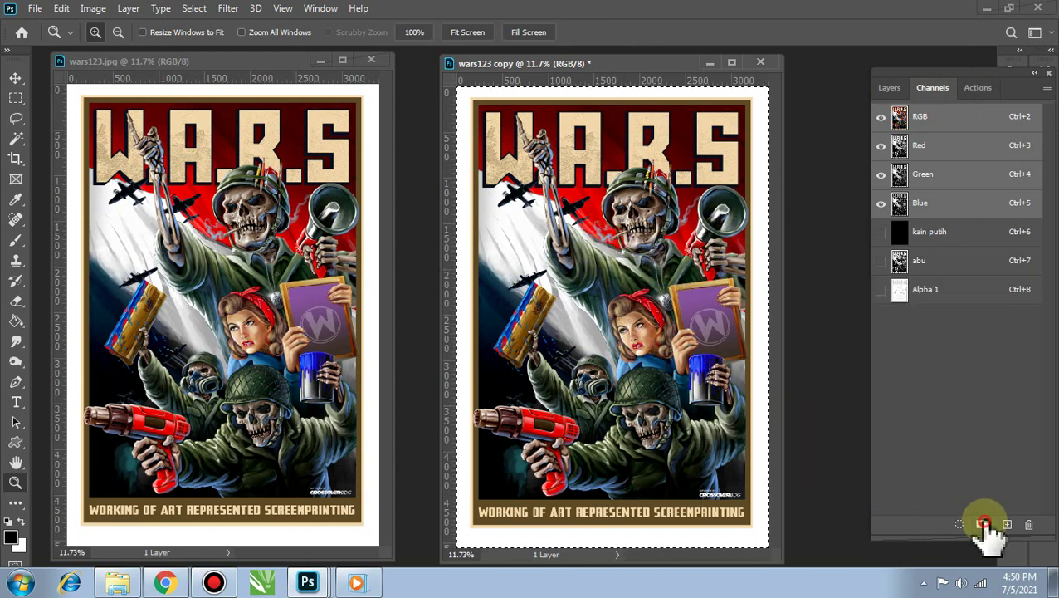
pyautogui.click(941, 290)
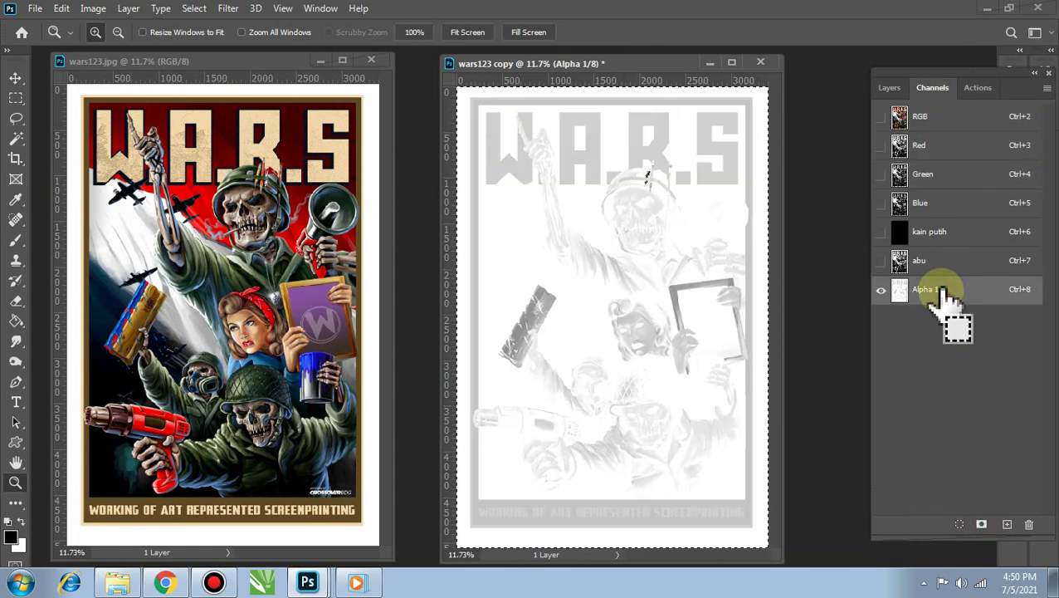
pyautogui.hotkey('ctrl', 's')
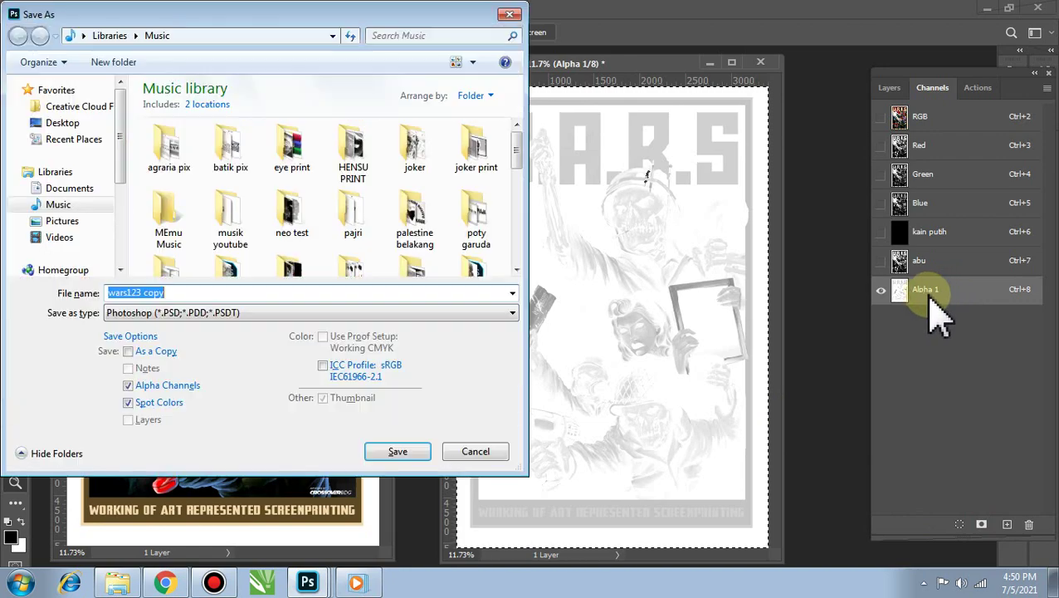
pyautogui.click(476, 453)
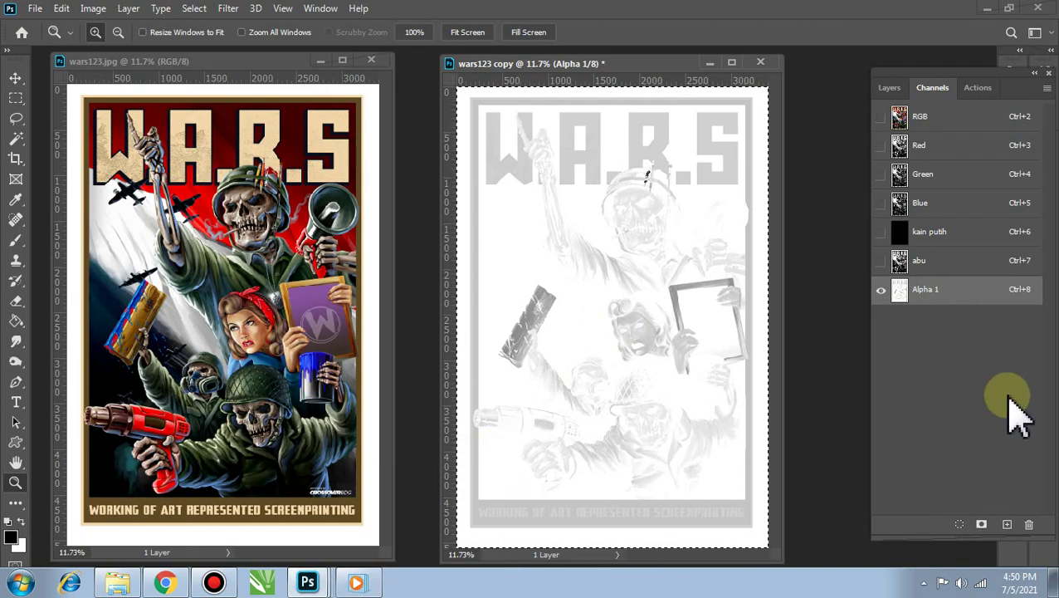
# Convert the new yellows channel to a spot color in yellow #eaff00 with 5% solidity, named "kuning".
pyautogui.doubleClick(900, 290)
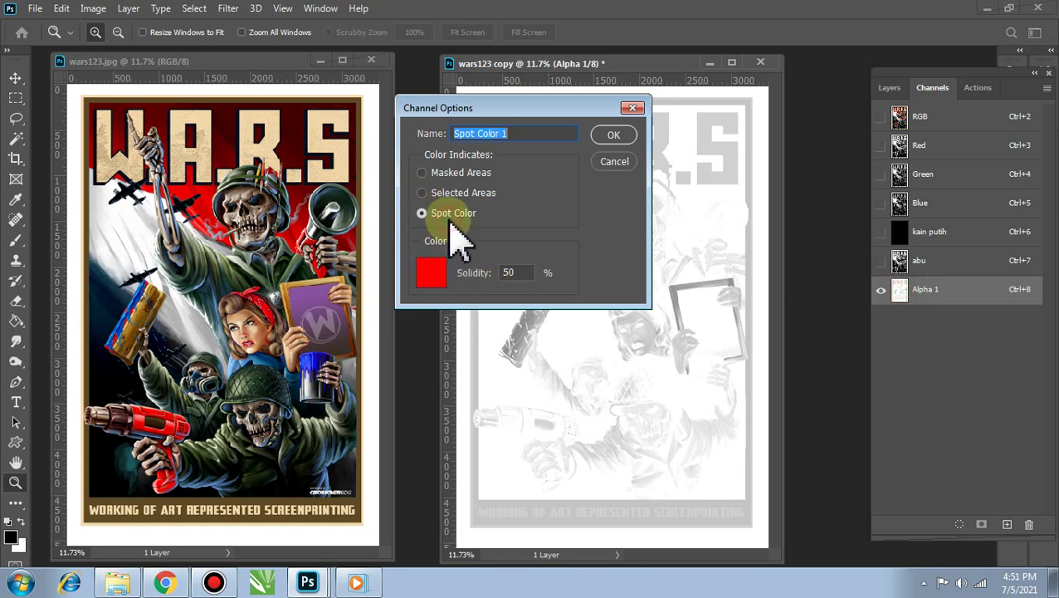
pyautogui.click(432, 272)
pyautogui.click(738, 459)
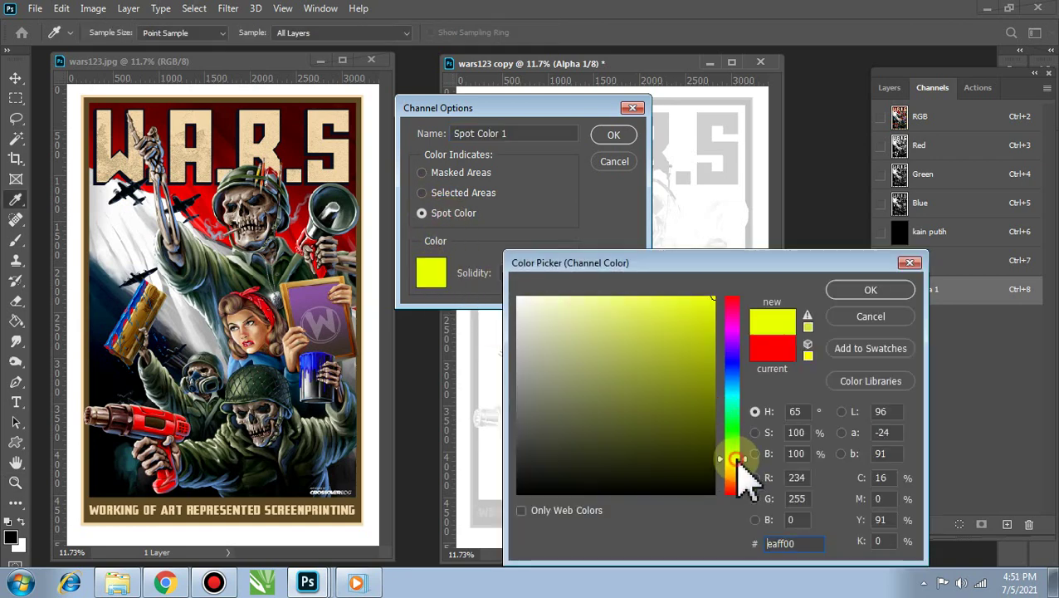
pyautogui.click(869, 290)
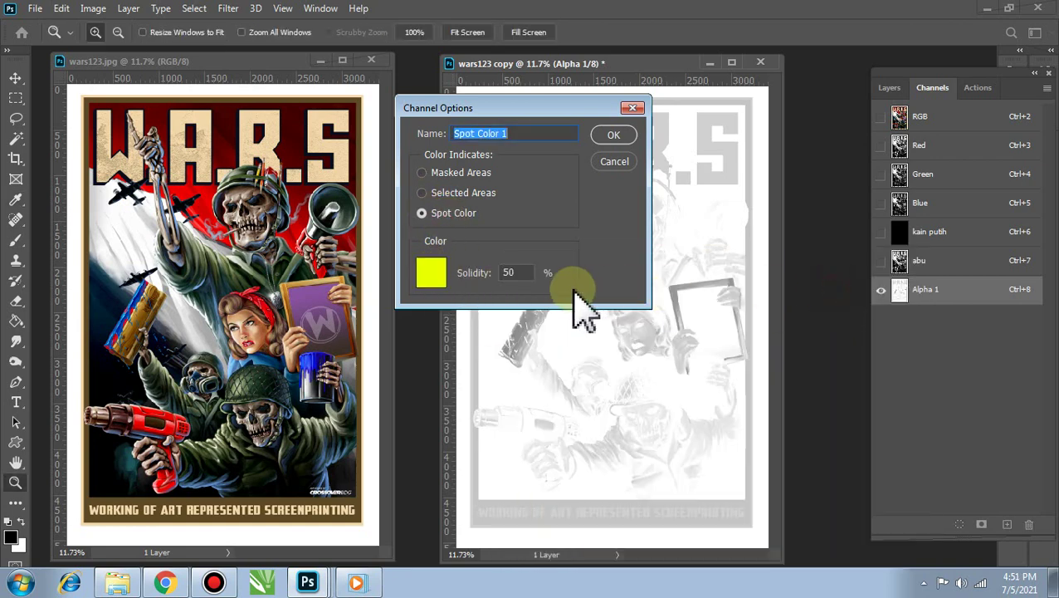
pyautogui.click(521, 272)
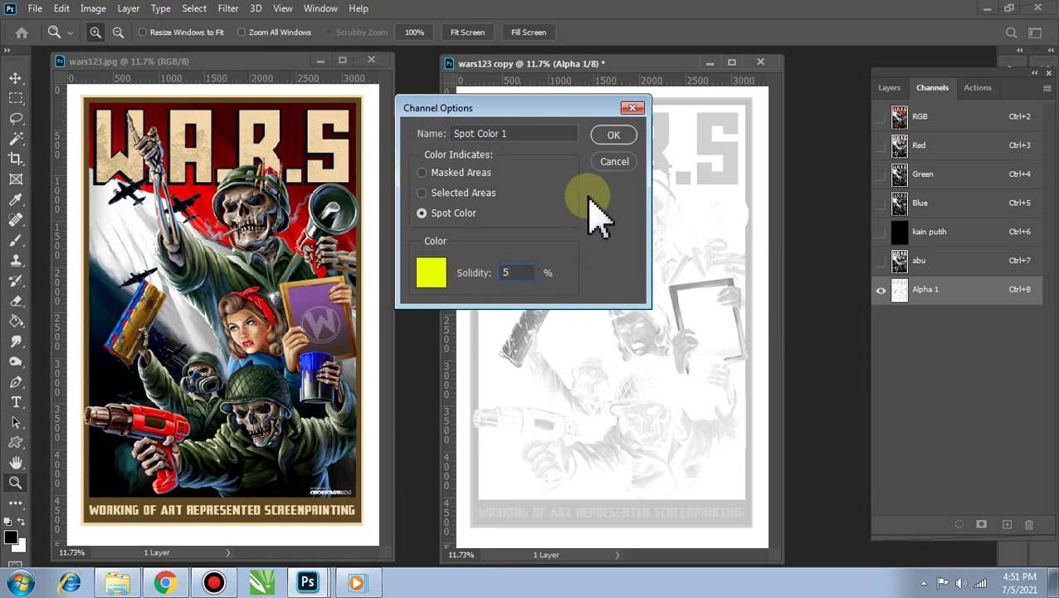
pyautogui.moveTo(496, 132); pyautogui.dragTo(420, 179)
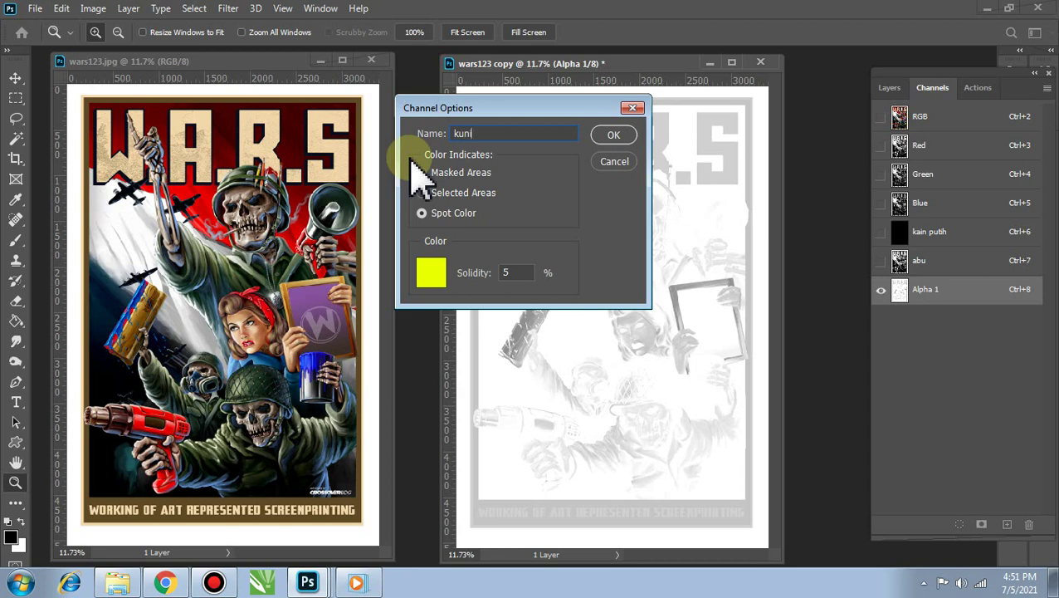
pyautogui.click(614, 135)
# Select the Reds of the RGB composite with an inverted Color Range, save the selection as a new channel and display only that channel.
pyautogui.click(921, 118)
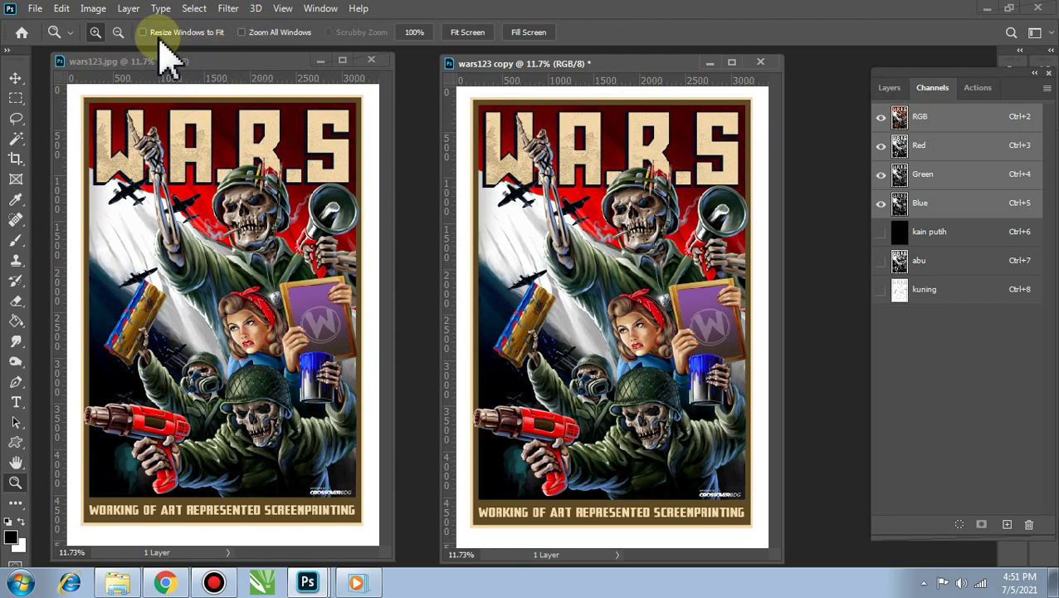
pyautogui.click(195, 10)
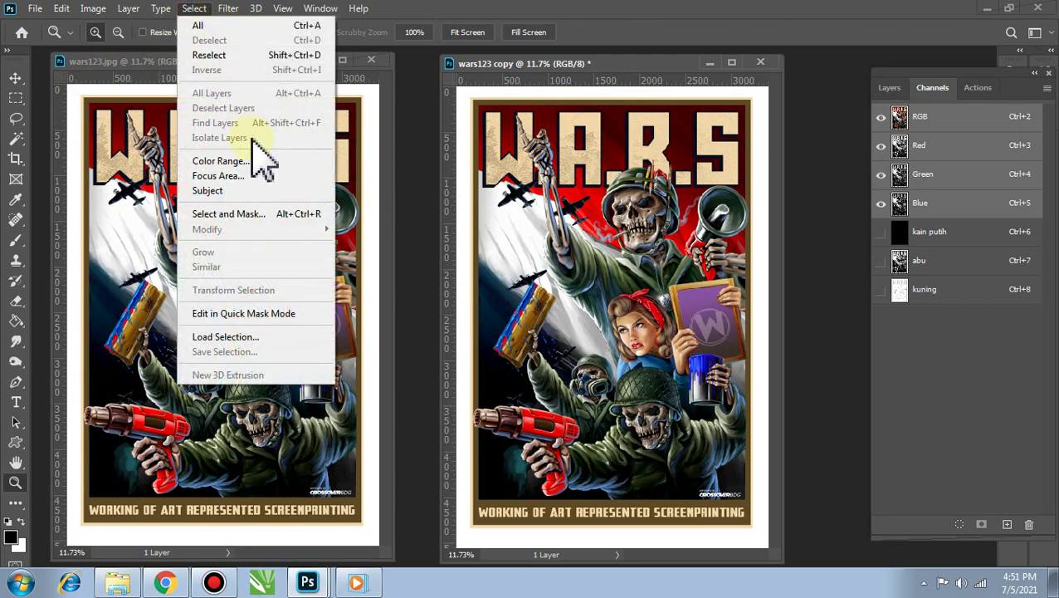
pyautogui.click(253, 161)
pyautogui.click(781, 85)
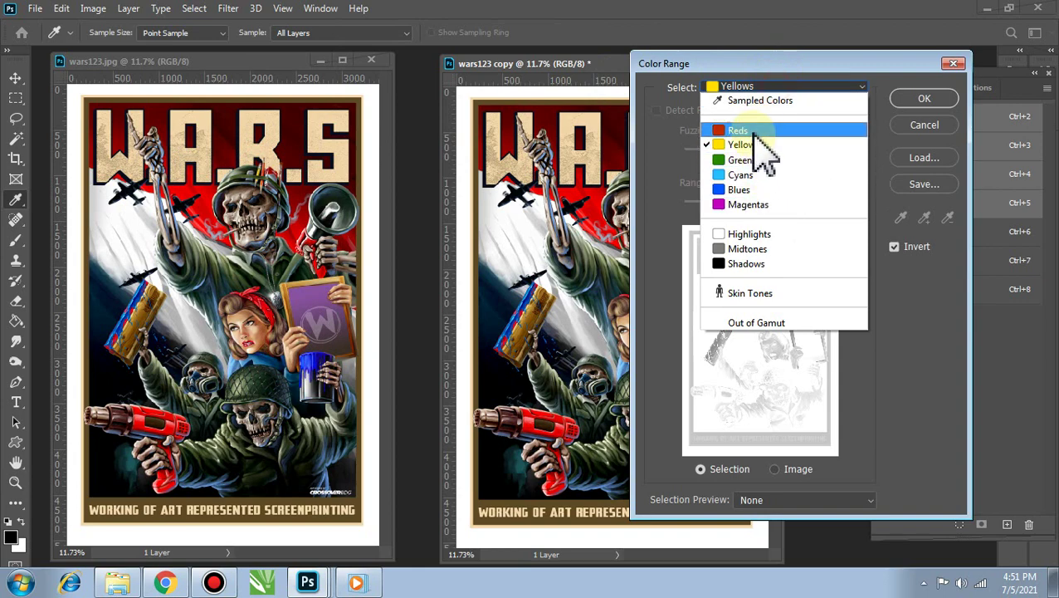
pyautogui.click(752, 131)
pyautogui.click(922, 103)
pyautogui.press('z')
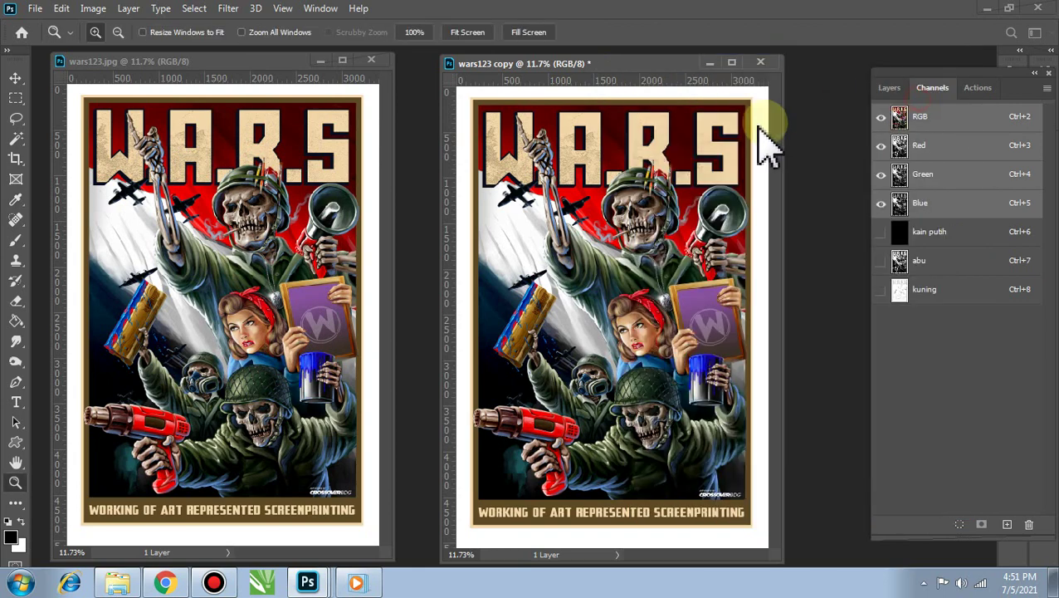
pyautogui.click(959, 524)
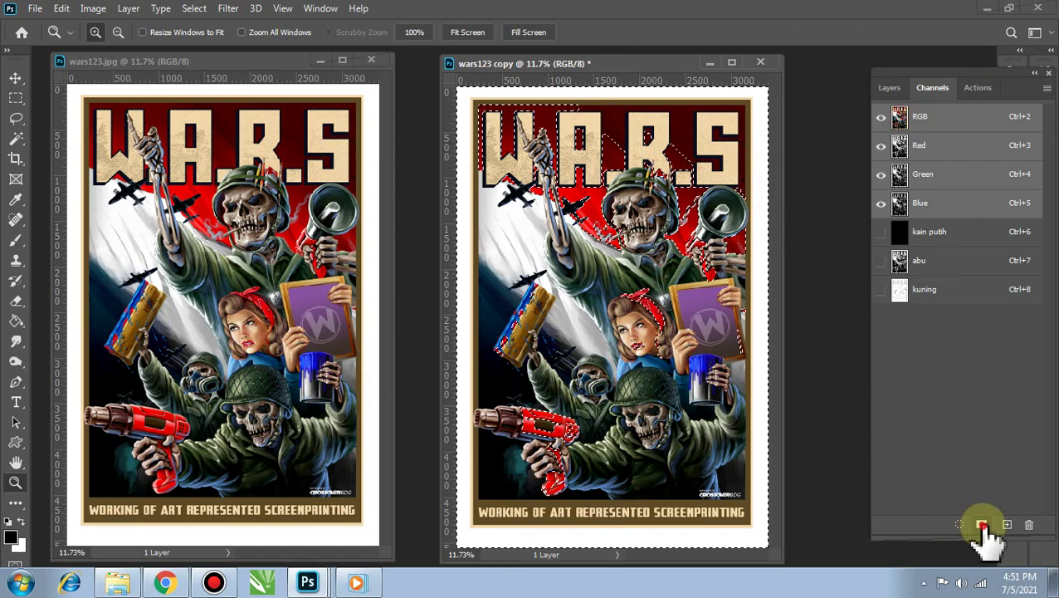
pyautogui.click(938, 325)
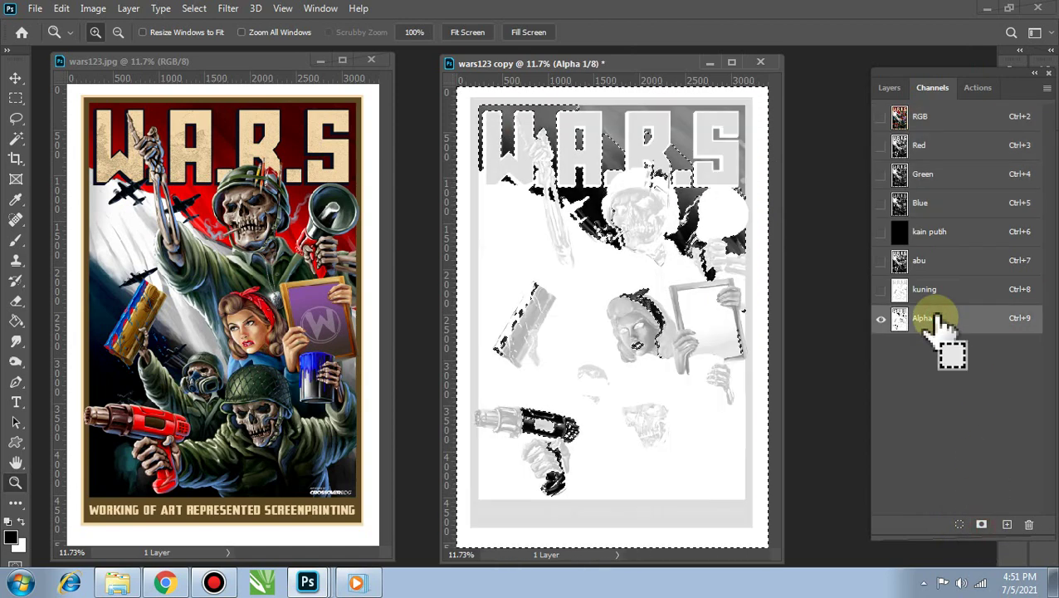
# Convert the new reds channel to a spot color in red #ff0000 with 5% solidity, named "merah".
pyautogui.doubleClick(896, 322)
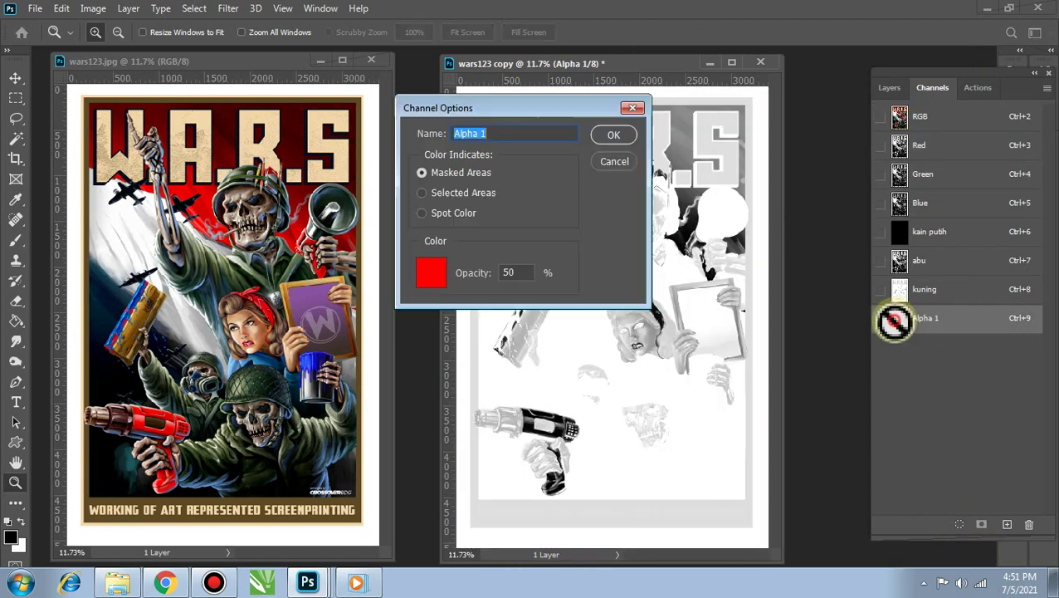
pyautogui.click(454, 214)
pyautogui.click(431, 273)
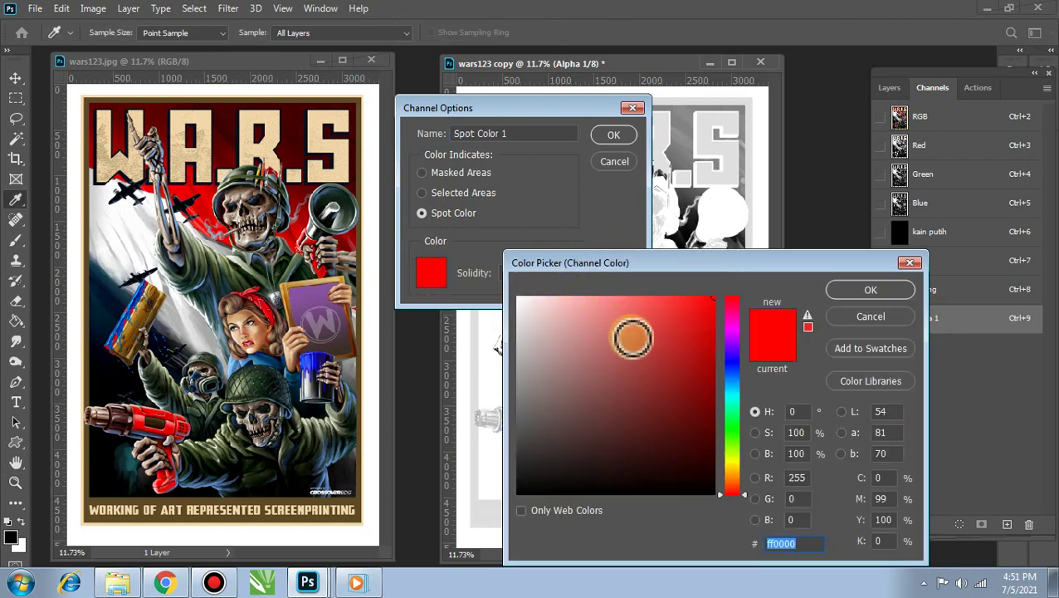
pyautogui.click(869, 290)
pyautogui.click(520, 272)
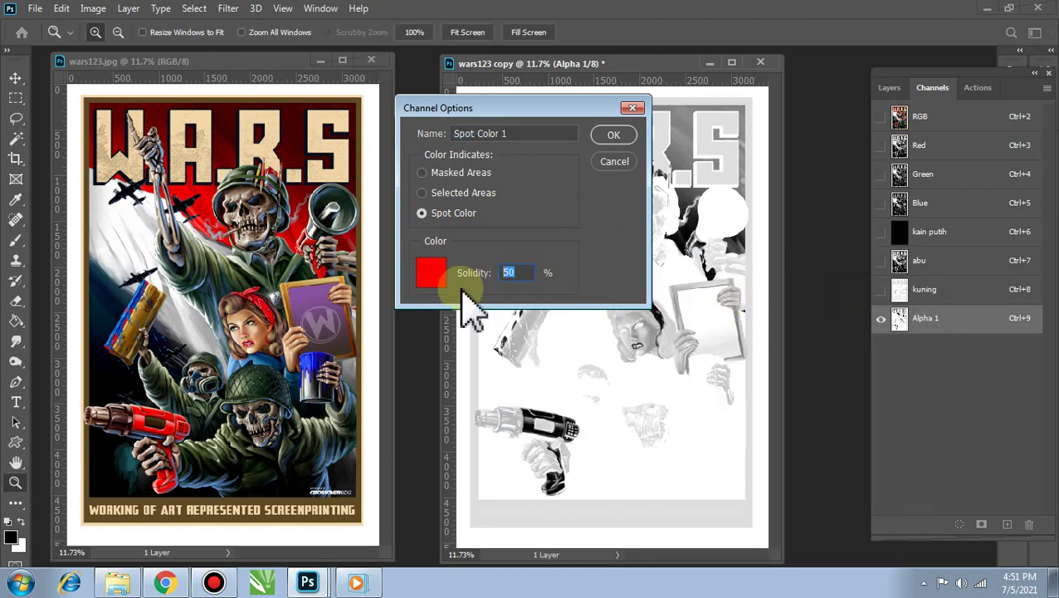
pyautogui.write('5')
pyautogui.press('Tab')
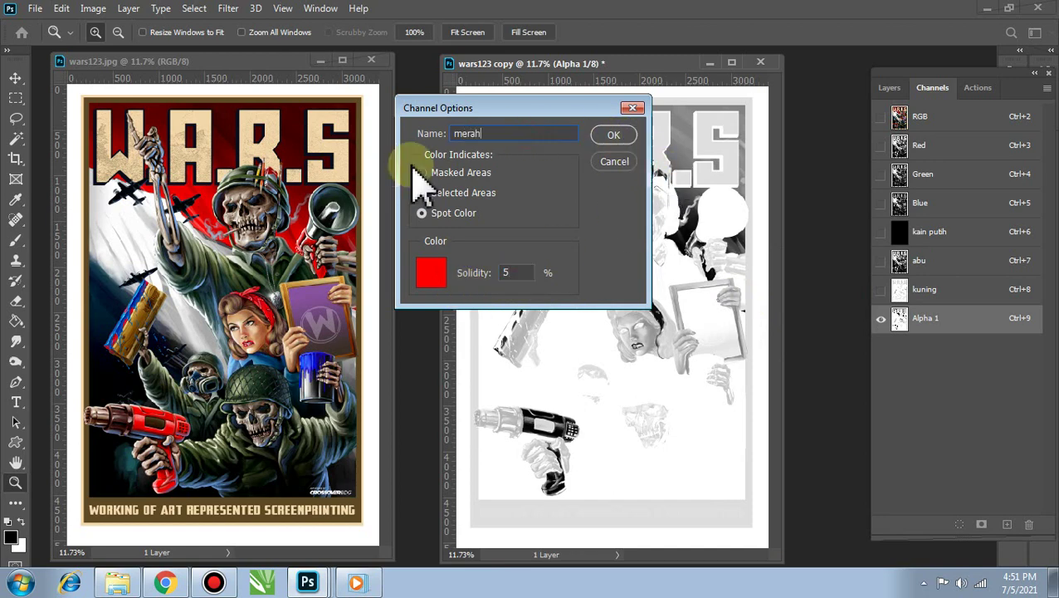
pyautogui.click(606, 135)
# Select the Greens of the RGB composite with an inverted Color Range, save the selection as a new channel and display only that channel.
pyautogui.click(909, 116)
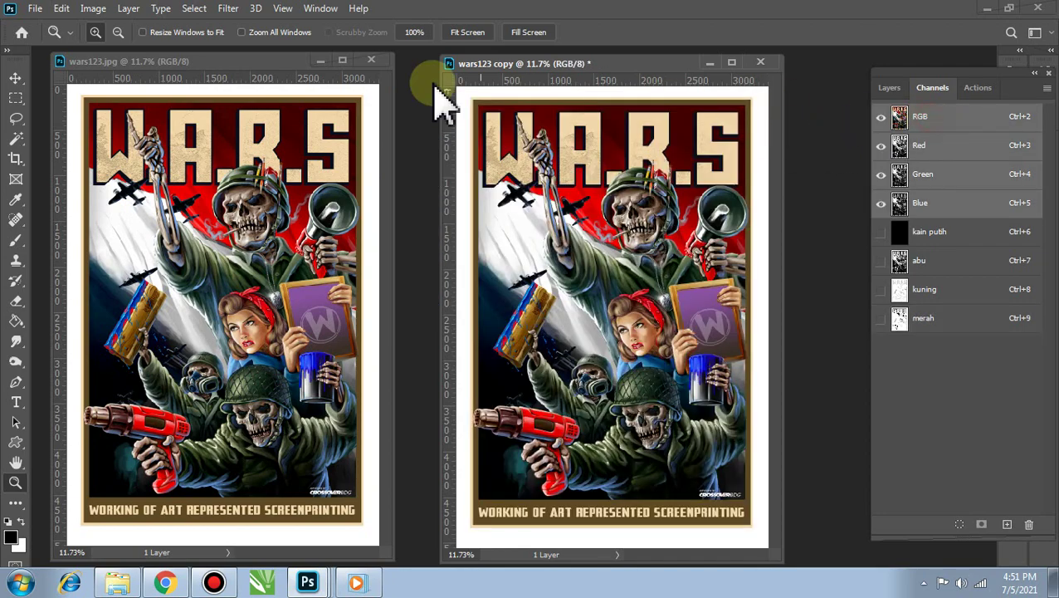
pyautogui.click(195, 10)
pyautogui.click(237, 159)
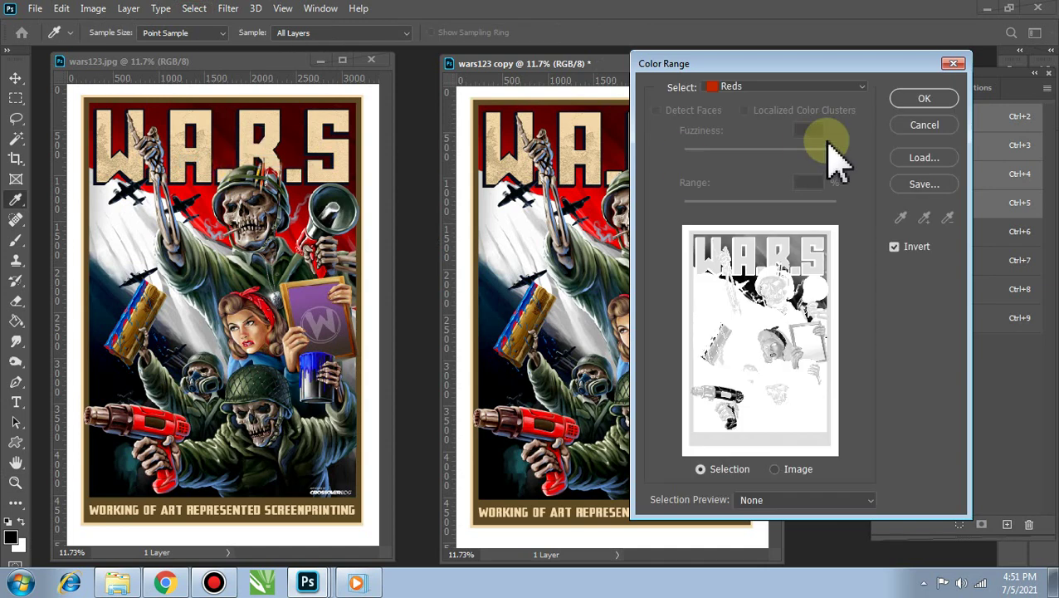
pyautogui.click(840, 88)
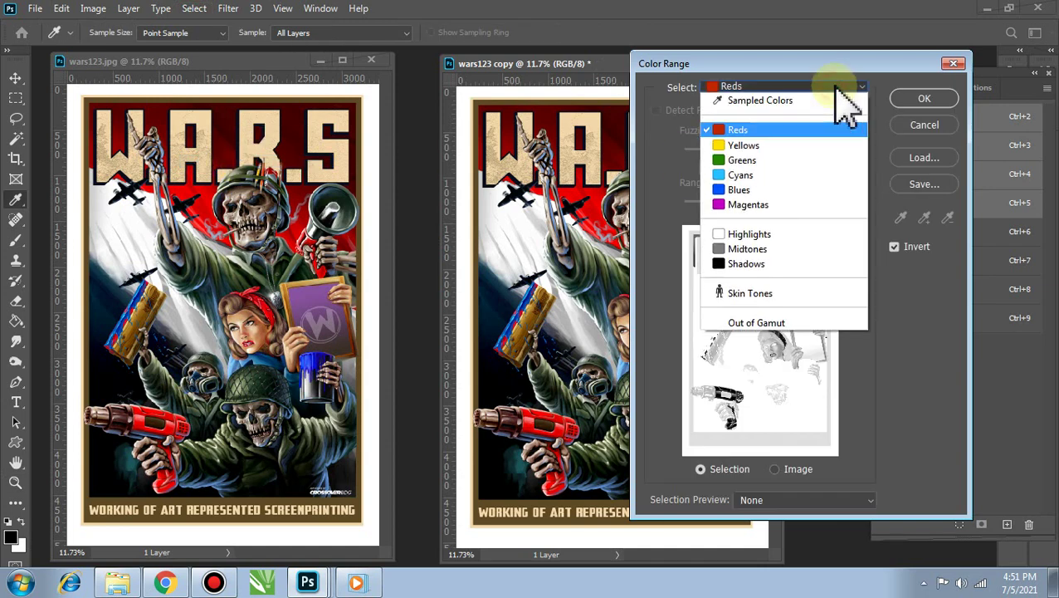
pyautogui.click(820, 161)
pyautogui.click(921, 100)
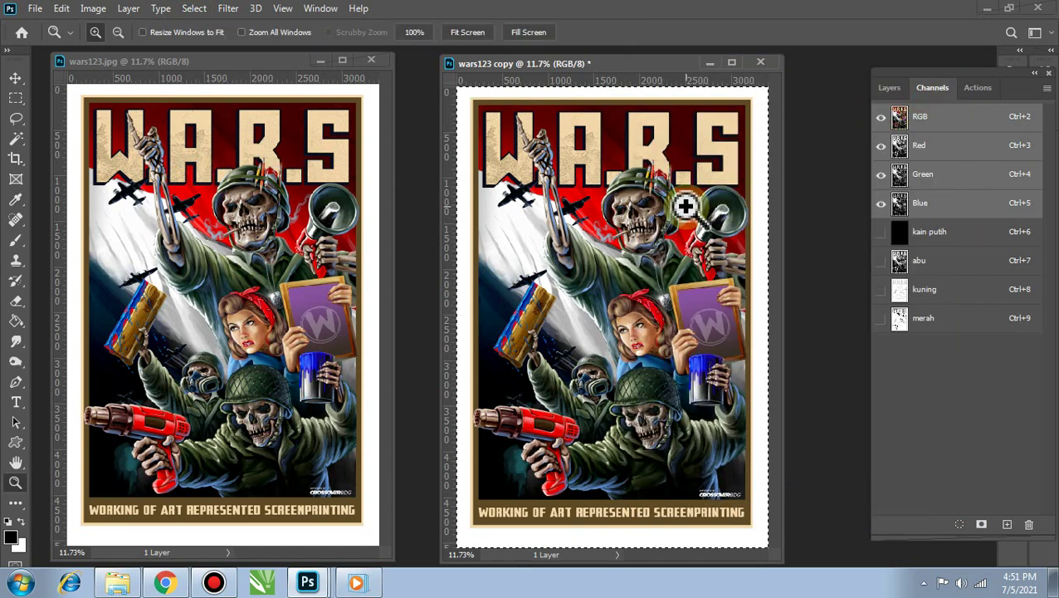
pyautogui.click(981, 524)
pyautogui.moveTo(936, 349); pyautogui.dragTo(898, 366)
# Convert the new greens channel to a spot color in bright green with 5% solidity, named "ijo".
pyautogui.doubleClick(900, 353)
pyautogui.click(453, 213)
pyautogui.click(429, 269)
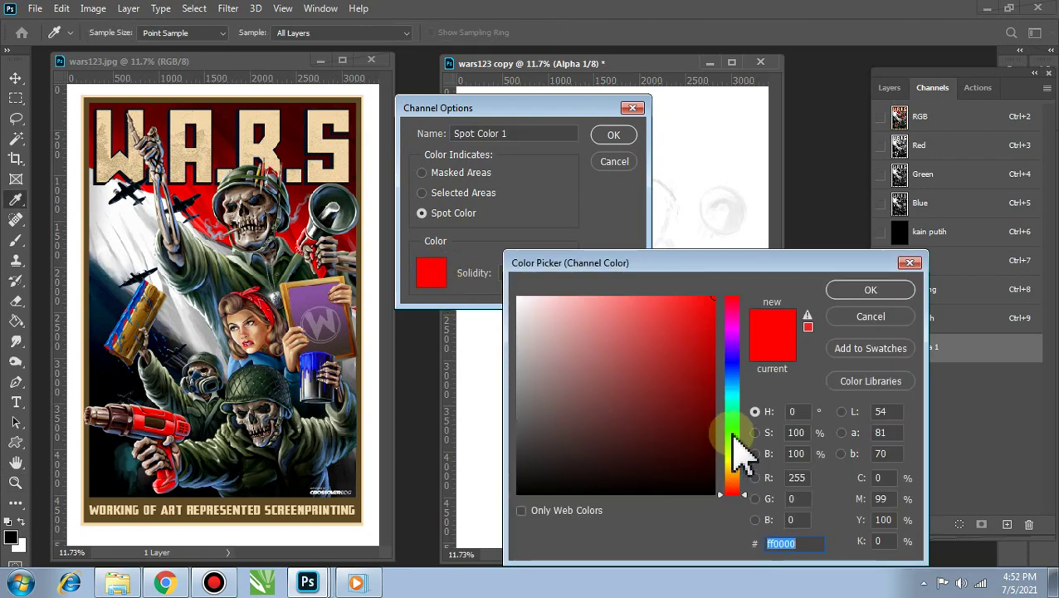
pyautogui.click(732, 436)
pyautogui.click(876, 290)
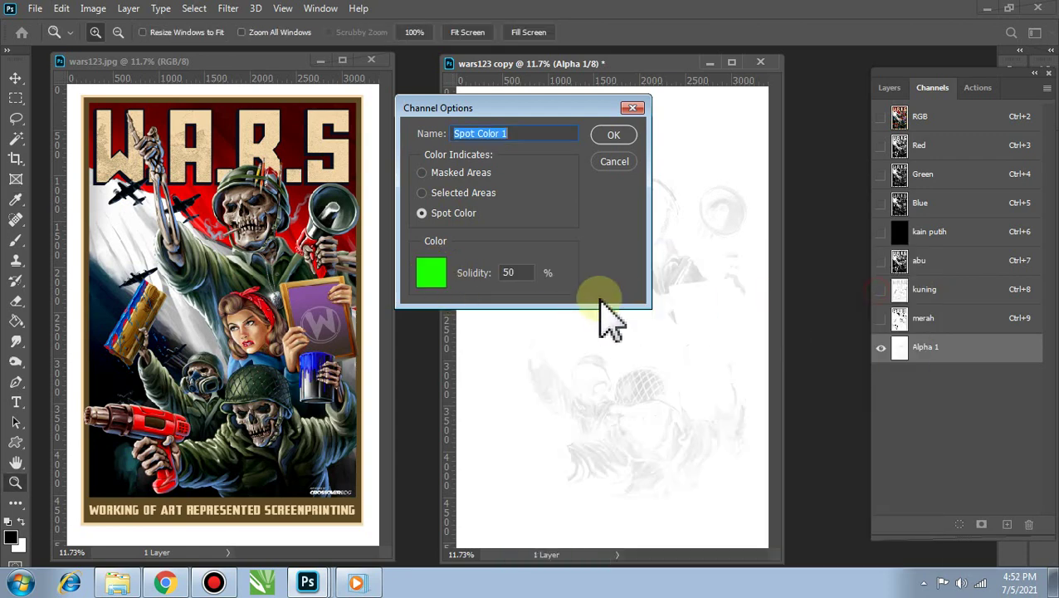
pyautogui.click(531, 274)
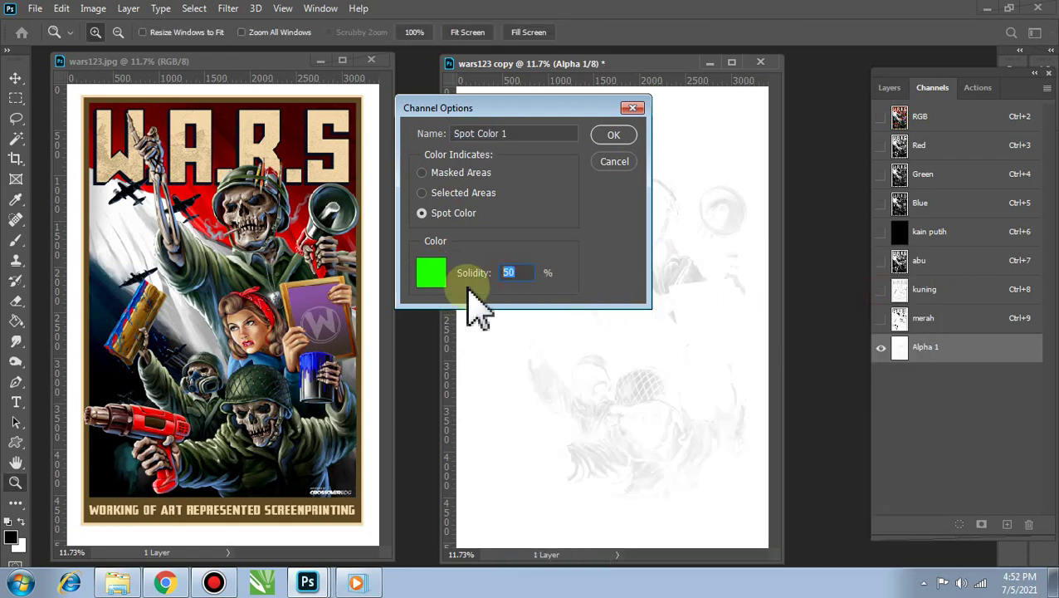
pyautogui.click(521, 133)
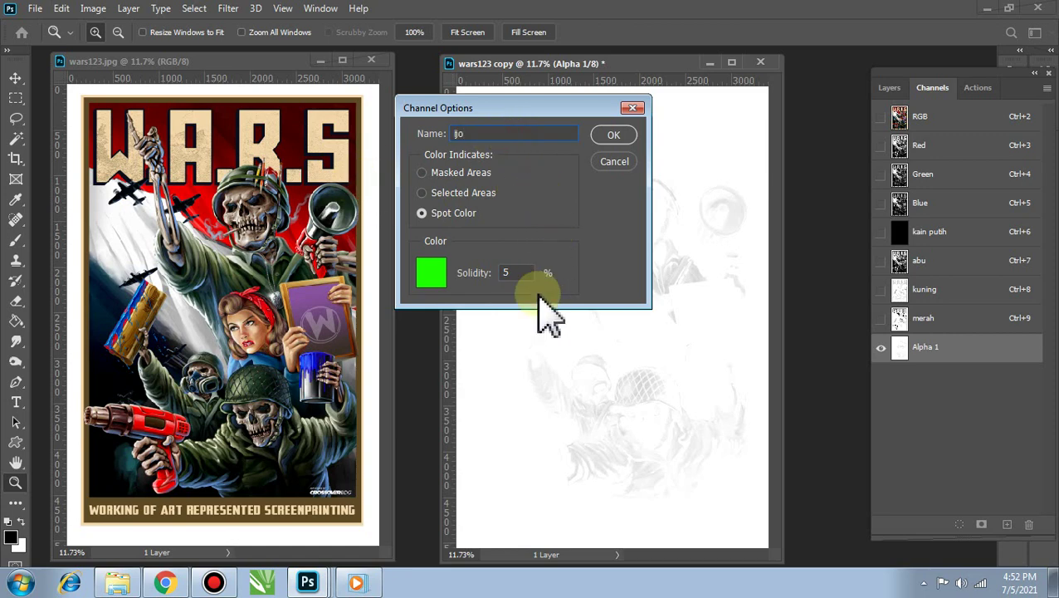
pyautogui.click(619, 134)
# Show the RGB composite of the copy and select its Cyans with an inverted Color Range.
pyautogui.click(945, 116)
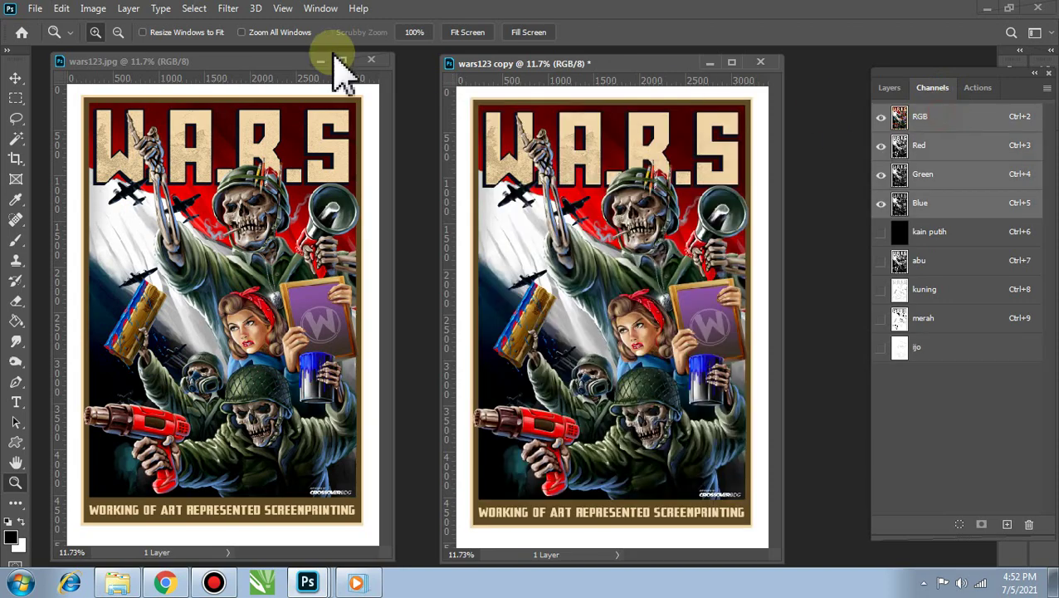
pyautogui.click(193, 8)
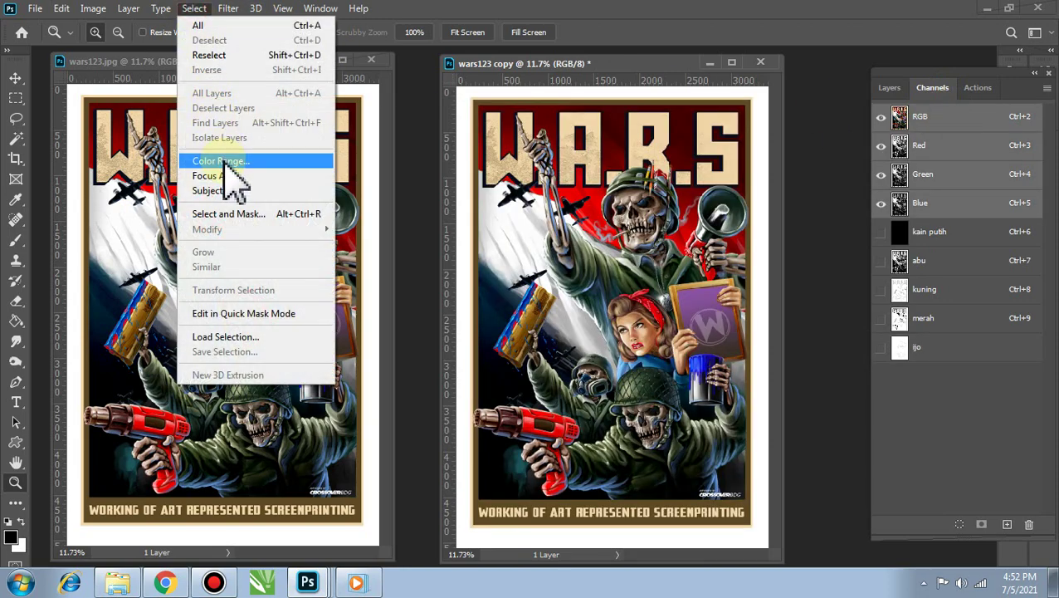
pyautogui.click(241, 161)
pyautogui.click(787, 87)
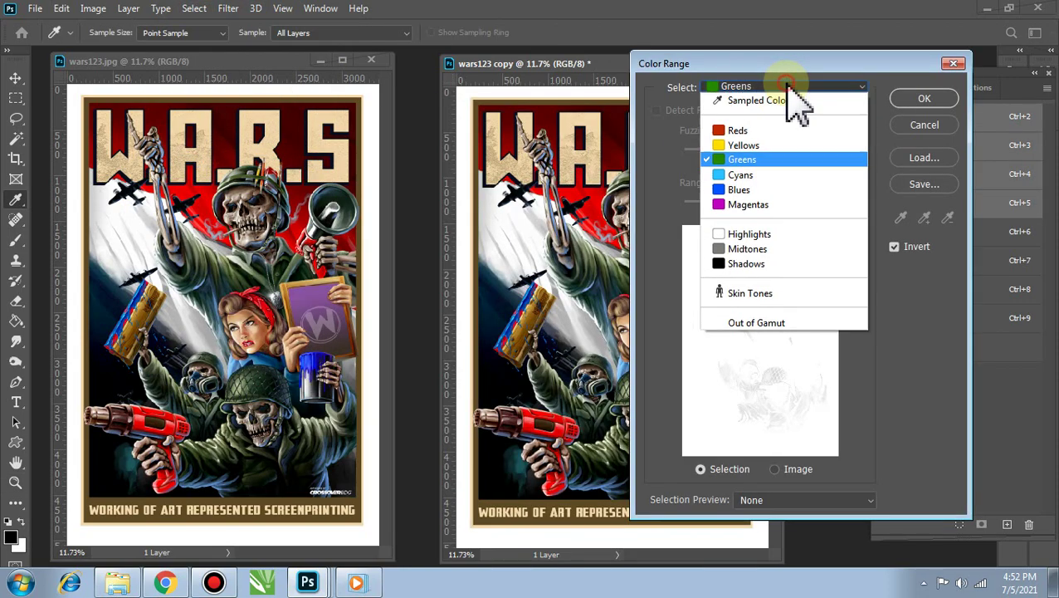
pyautogui.click(764, 175)
pyautogui.click(924, 99)
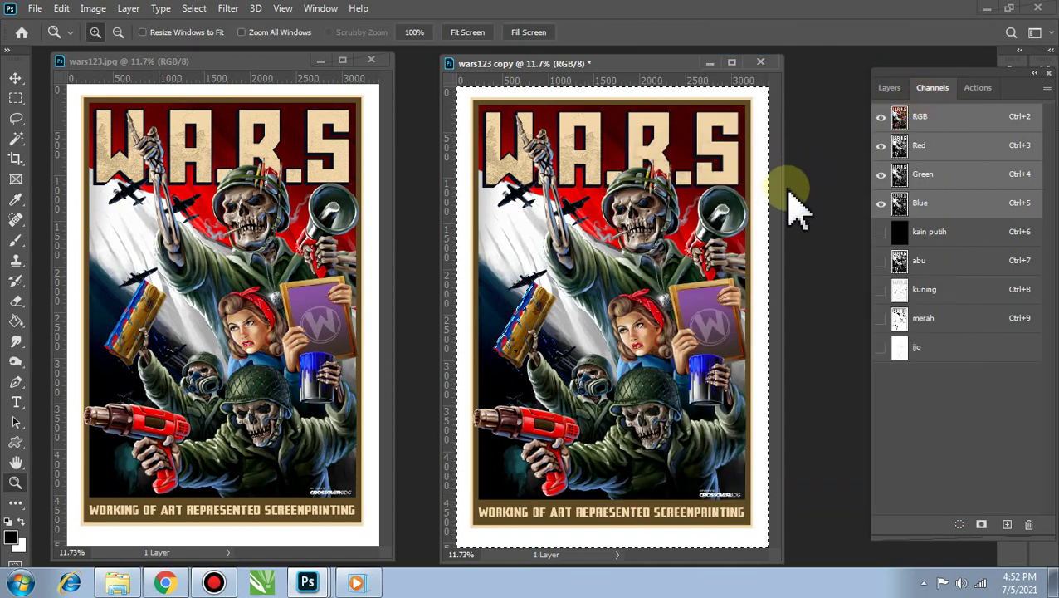
# Save the cyans selection as a new channel and display only that channel with nothing selected.
pyautogui.click(981, 524)
pyautogui.click(943, 378)
pyautogui.moveTo(944, 379); pyautogui.dragTo(943, 380)
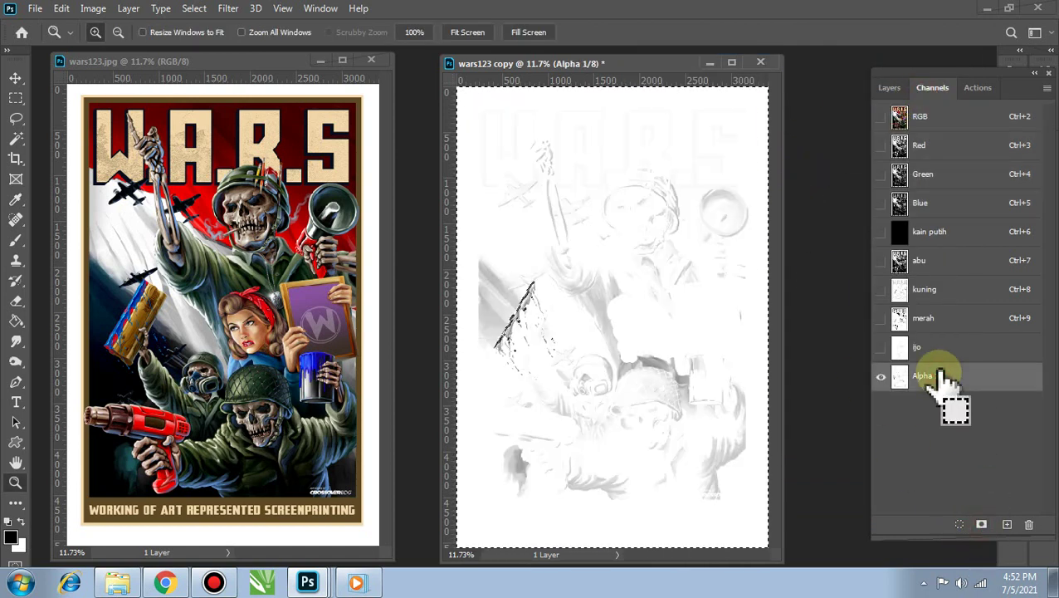
pyautogui.hotkey('ctrl', 'd')
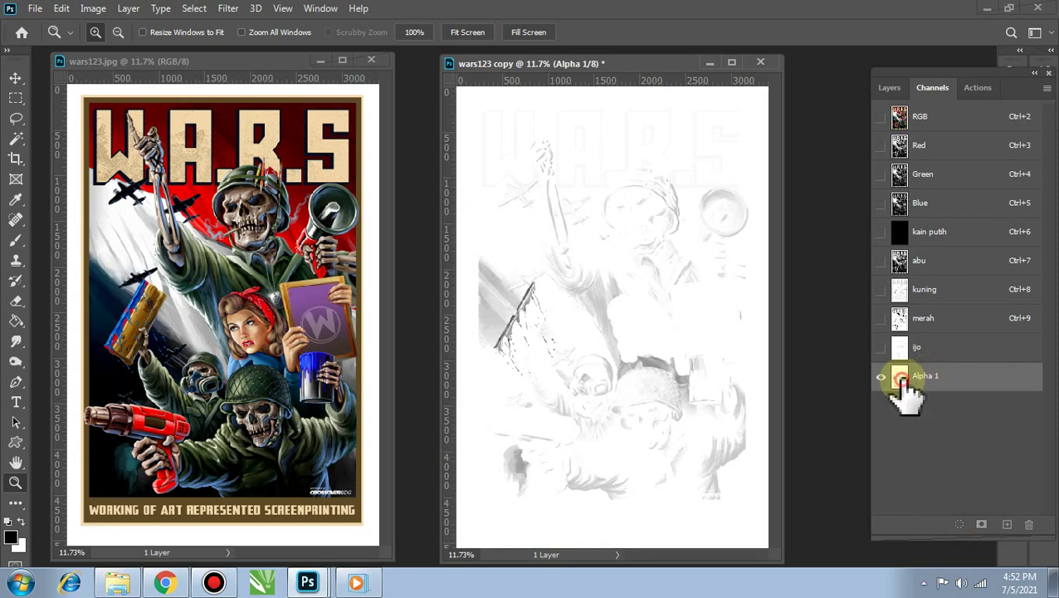
# Convert the new cyans channel to a spot color in cyan #00eaff with 5% solidity, named "cyan".
pyautogui.doubleClick(901, 379)
pyautogui.click(445, 214)
pyautogui.click(430, 274)
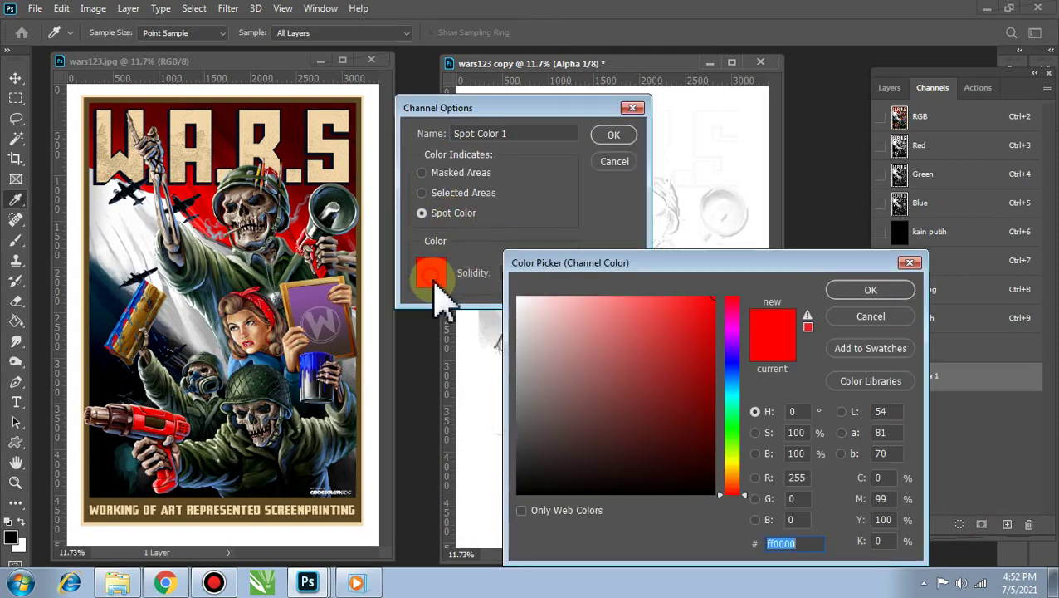
pyautogui.click(734, 393)
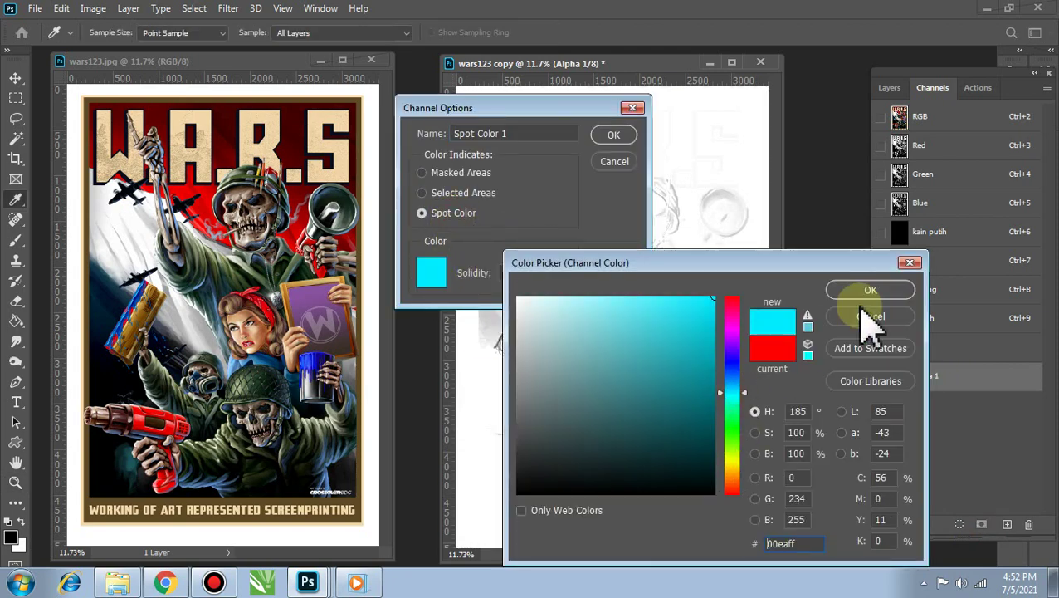
pyautogui.click(855, 292)
pyautogui.click(519, 272)
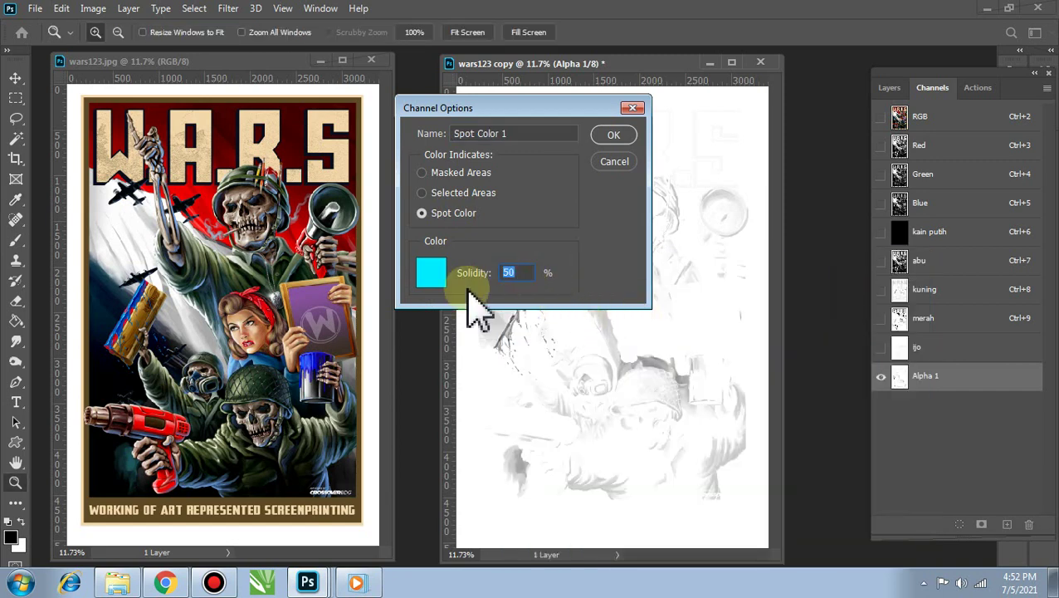
pyautogui.click(534, 133)
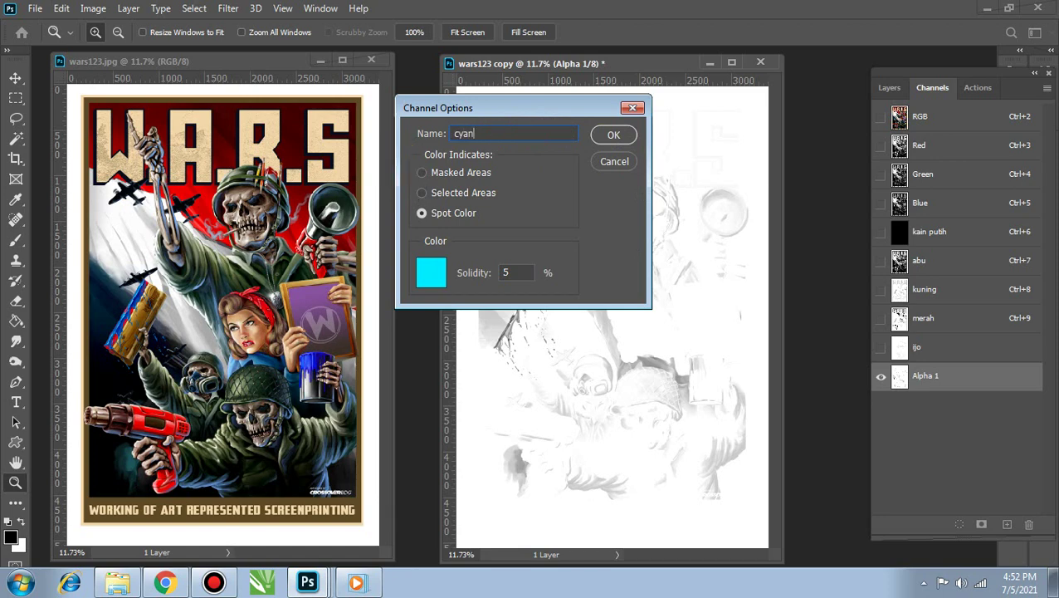
pyautogui.click(614, 137)
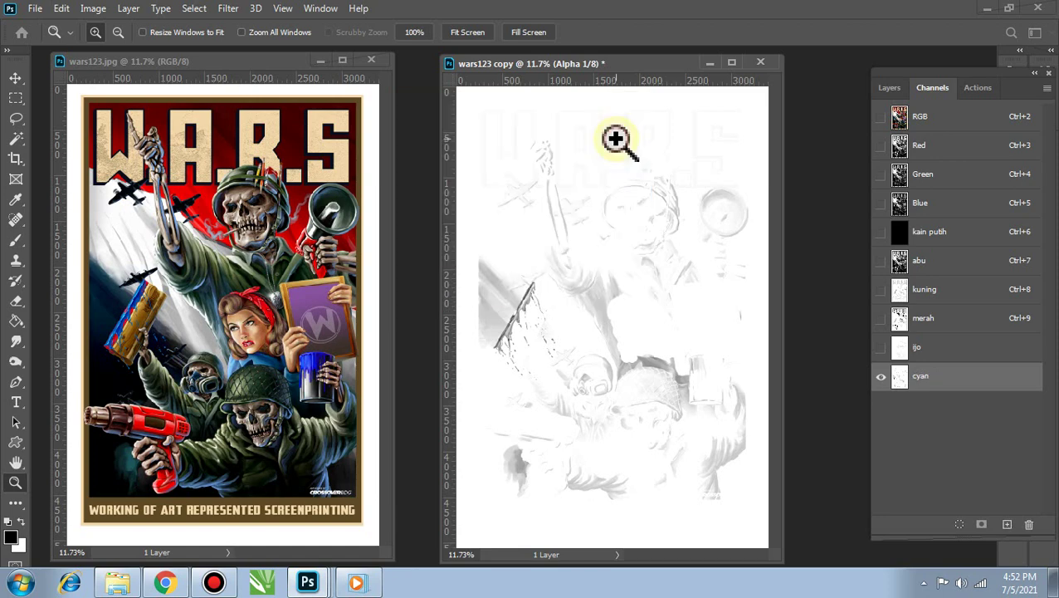
# Show the RGB composite of the copy and select its Blues with an inverted Color Range.
pyautogui.click(944, 116)
pyautogui.click(194, 8)
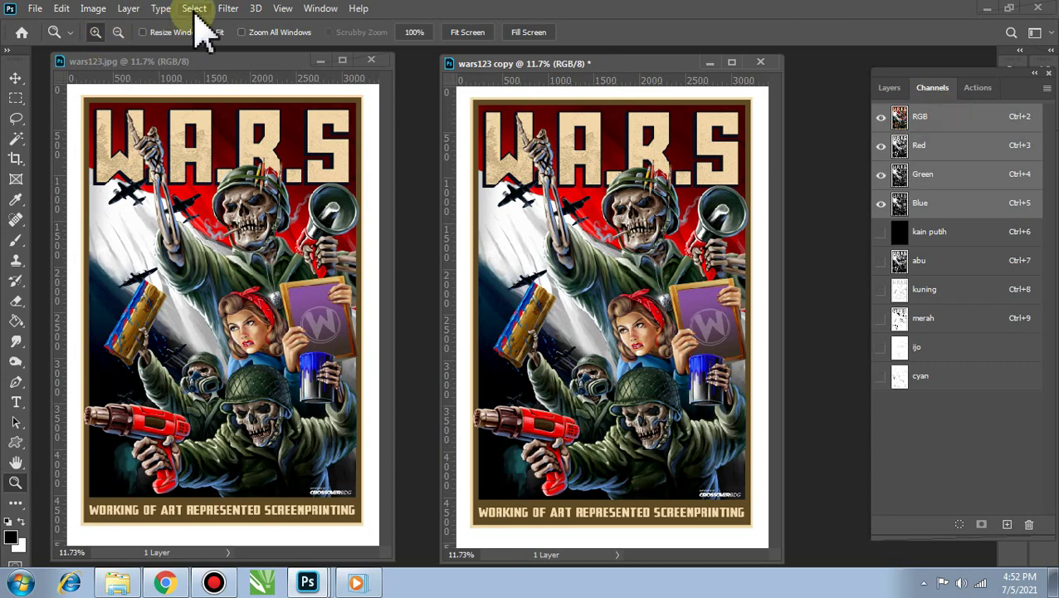
pyautogui.click(223, 158)
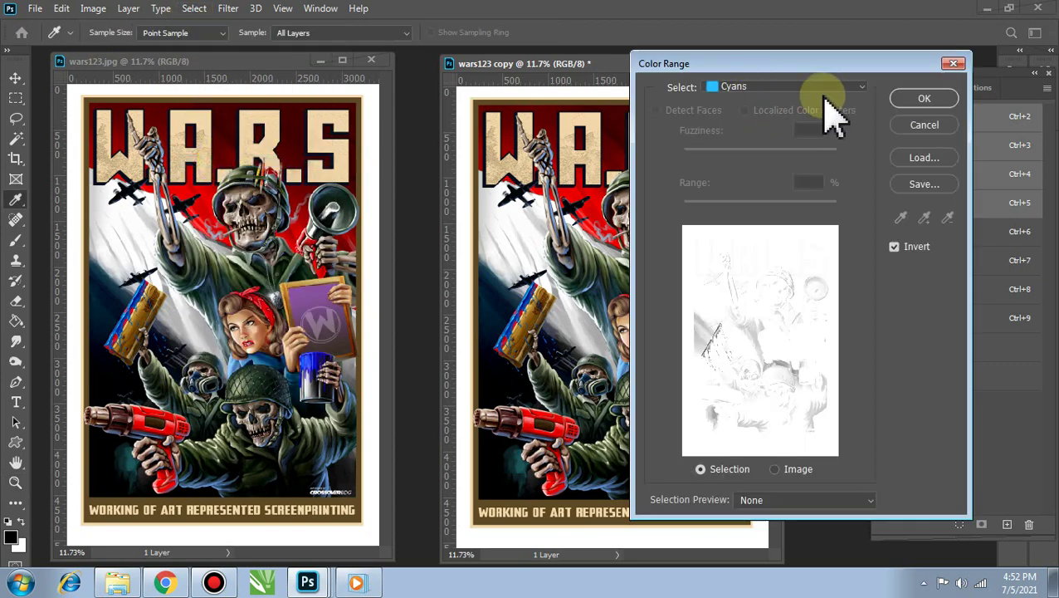
pyautogui.click(827, 86)
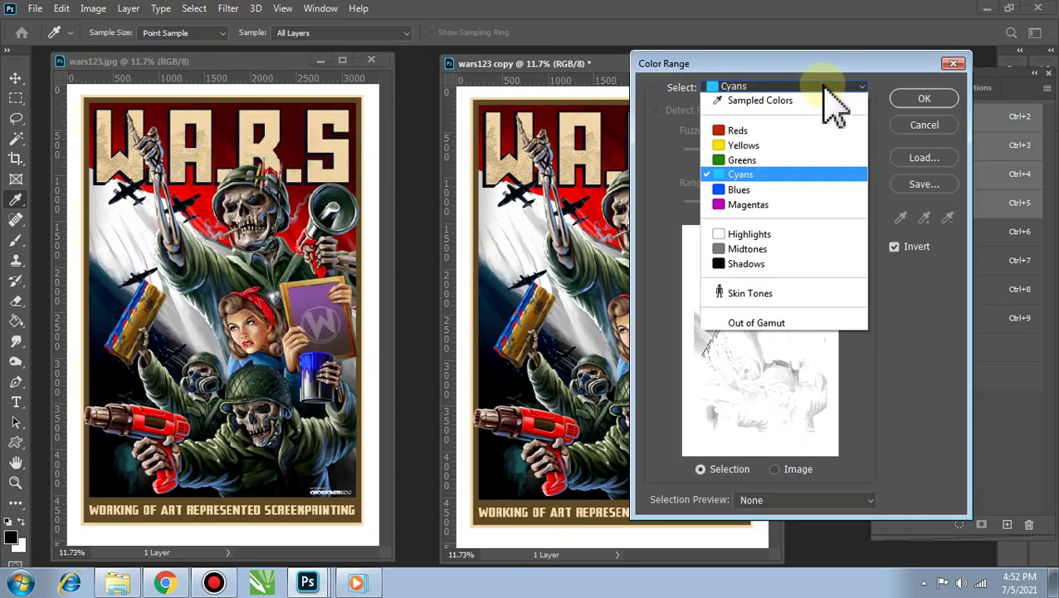
pyautogui.click(824, 201)
pyautogui.click(924, 97)
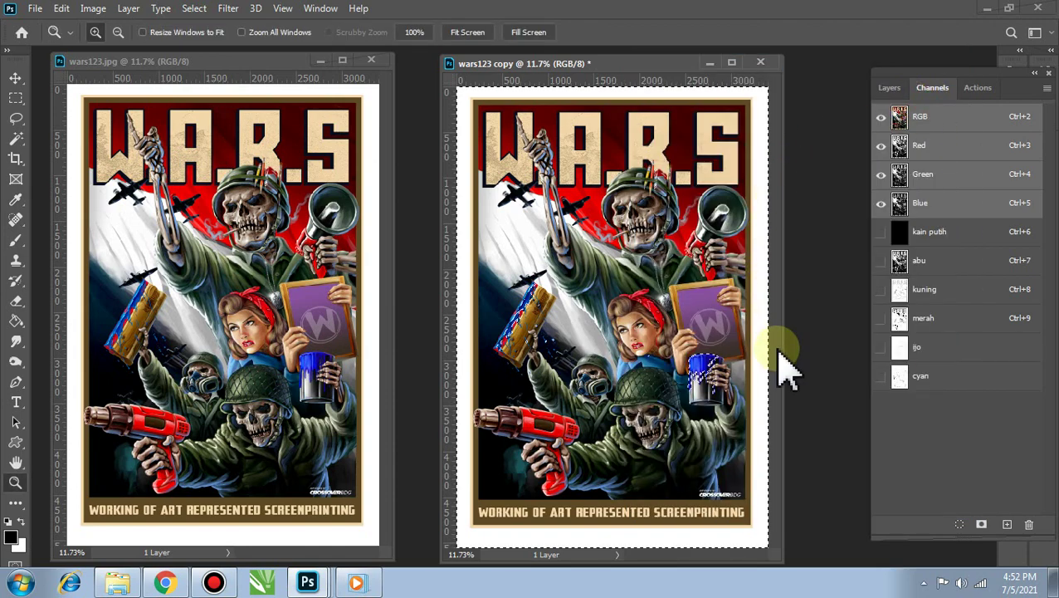
# Save the blues selection as a new channel and display only that channel.
pyautogui.click(981, 524)
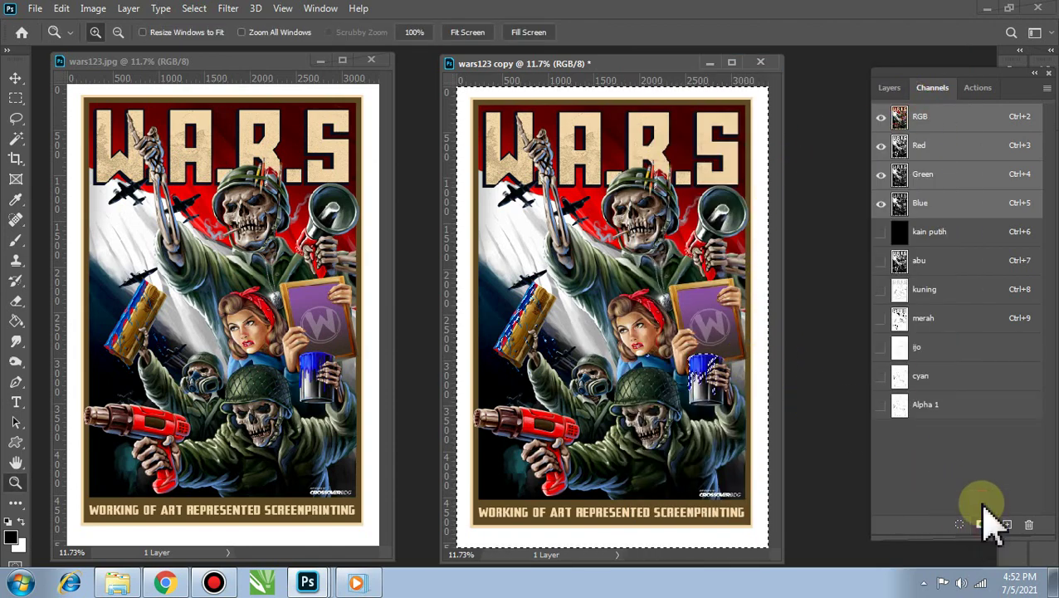
pyautogui.click(949, 411)
pyautogui.moveTo(949, 411); pyautogui.dragTo(898, 411)
# Convert the new blues channel to a spot color in blue #0c00ff with 5% solidity, named "biru".
pyautogui.doubleClick(898, 408)
pyautogui.click(453, 213)
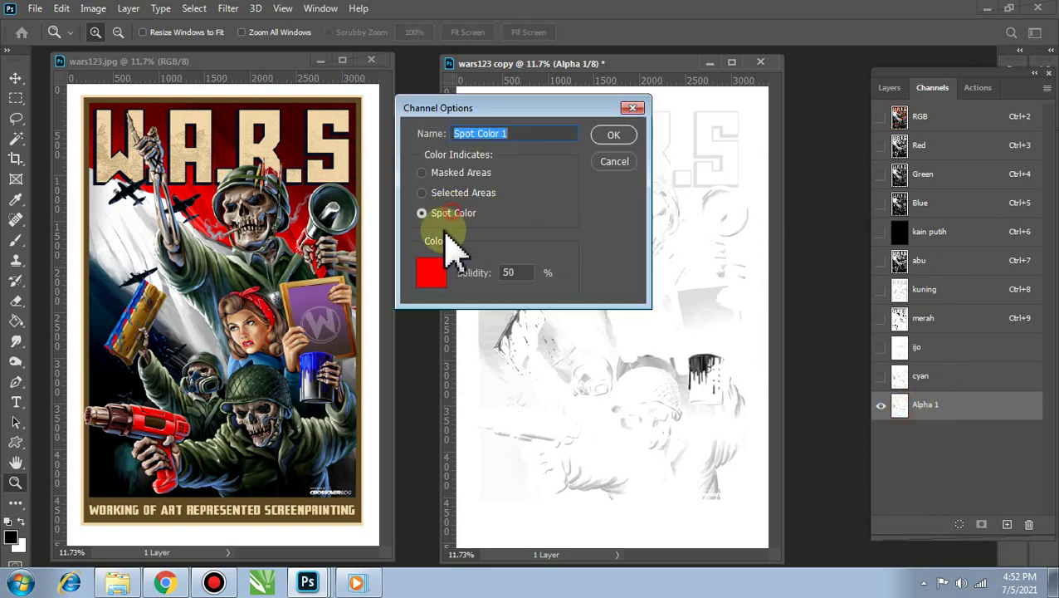
pyautogui.click(430, 272)
pyautogui.click(739, 359)
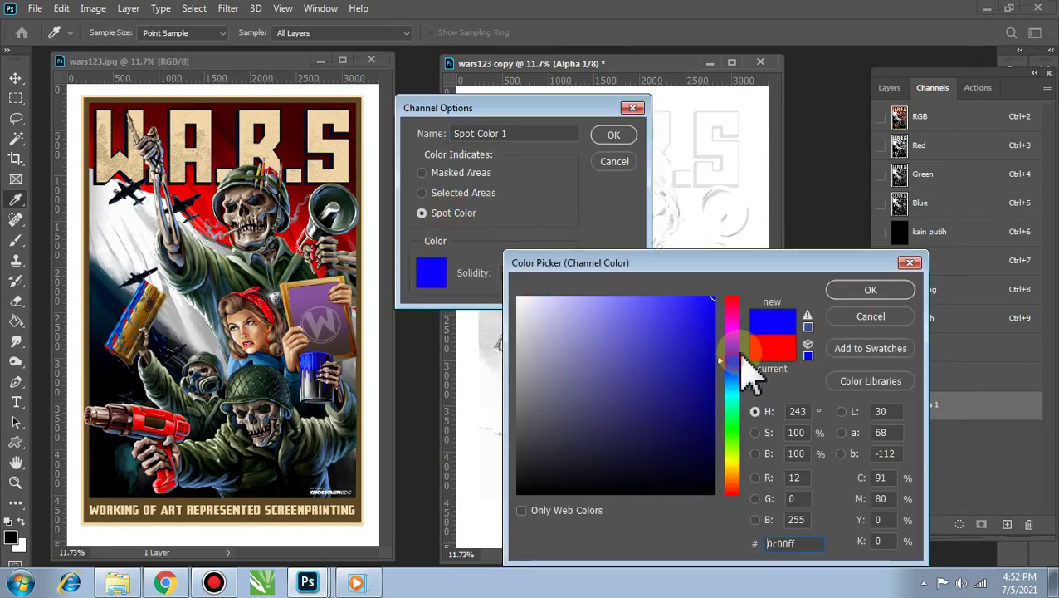
pyautogui.click(871, 289)
pyautogui.click(511, 273)
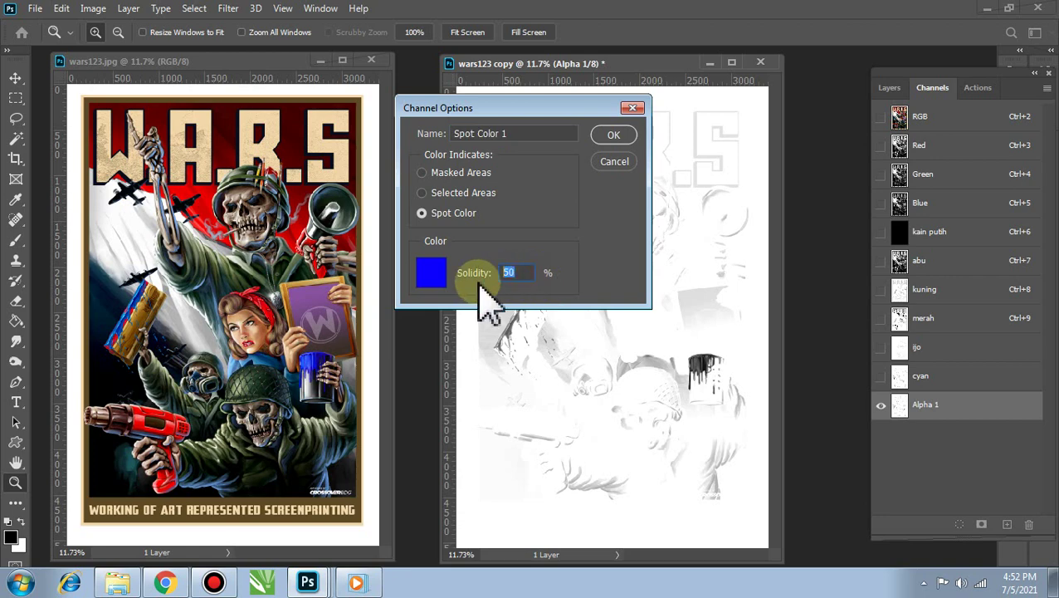
pyautogui.write('5')
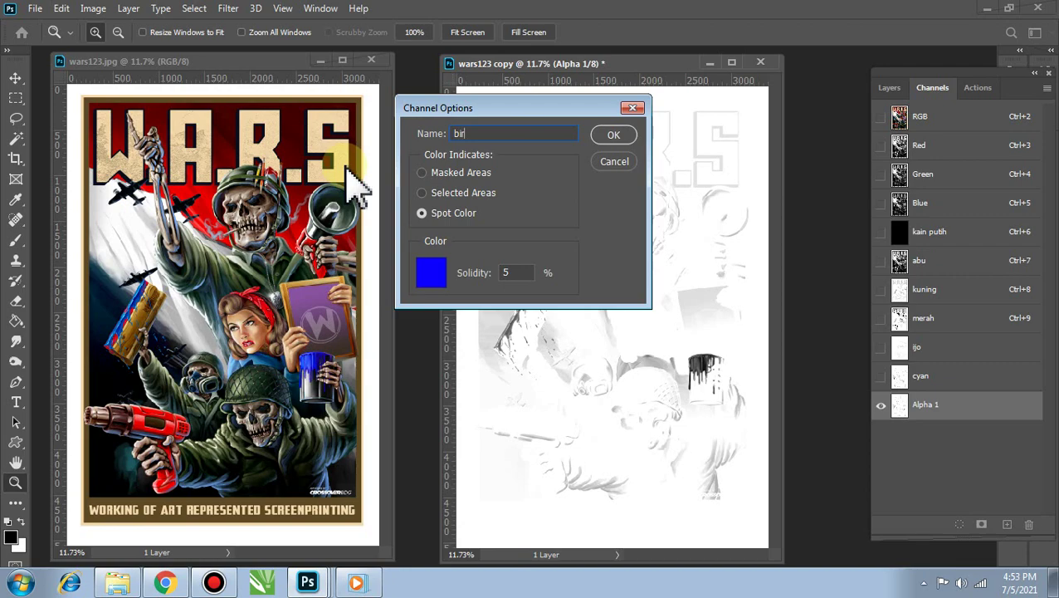
pyautogui.click(623, 138)
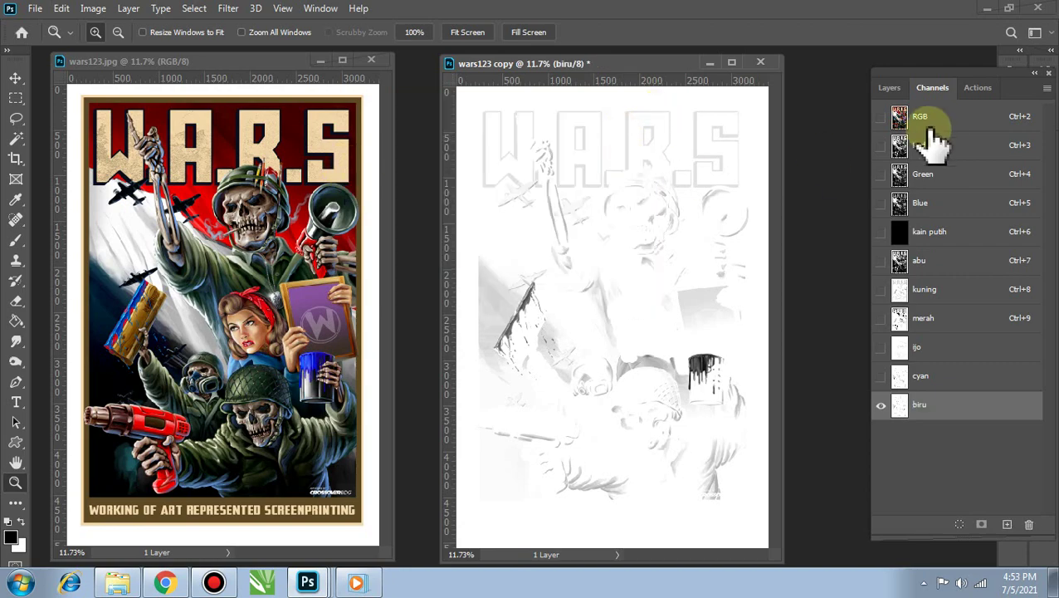
# Show the RGB composite of the copy and select its Magentas with an inverted Color Range.
pyautogui.click(939, 125)
pyautogui.click(195, 10)
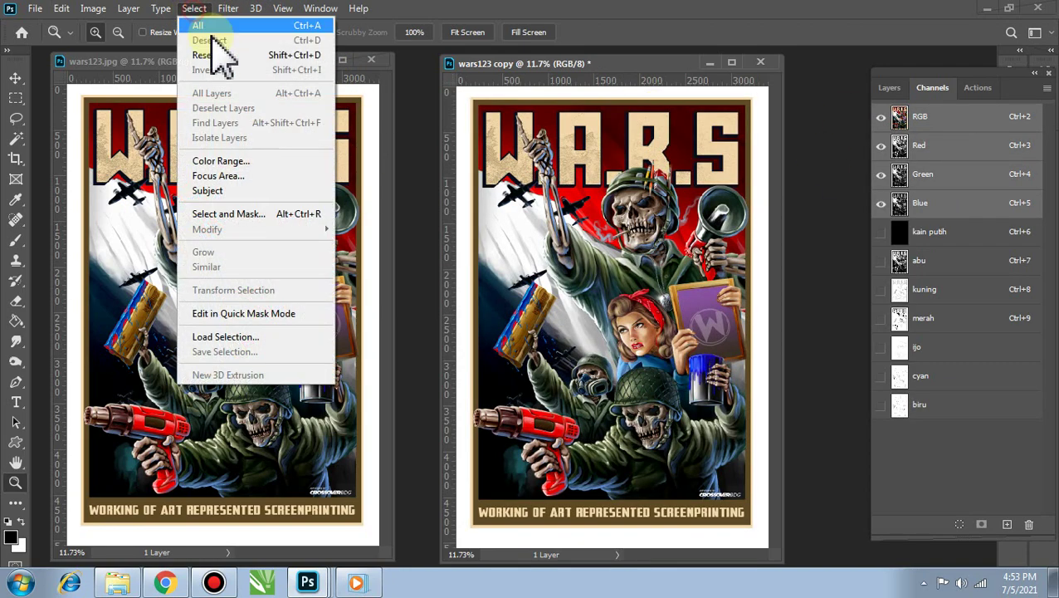
pyautogui.click(234, 166)
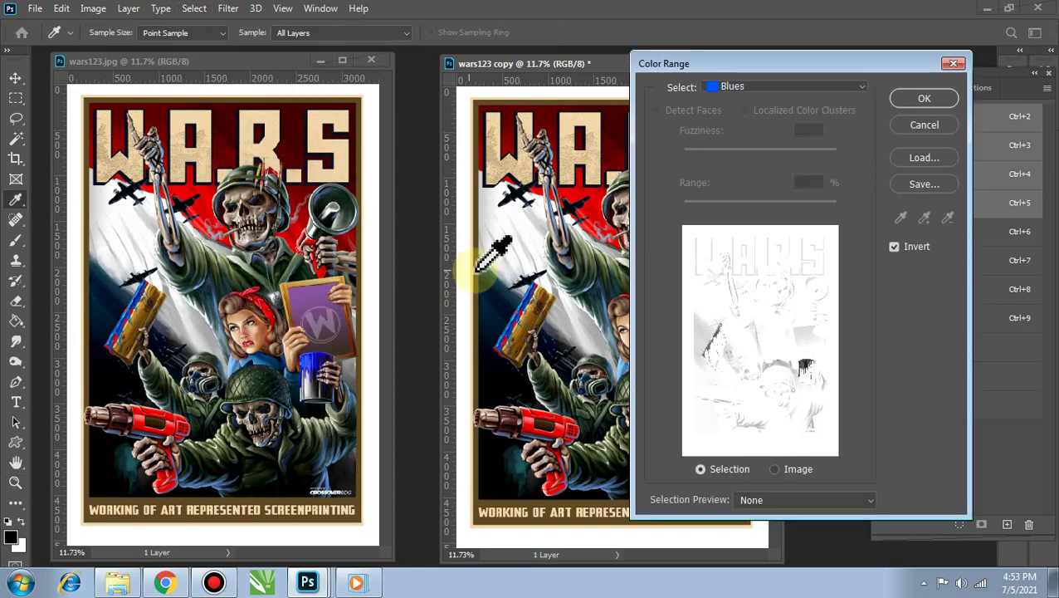
pyautogui.click(862, 87)
pyautogui.click(843, 204)
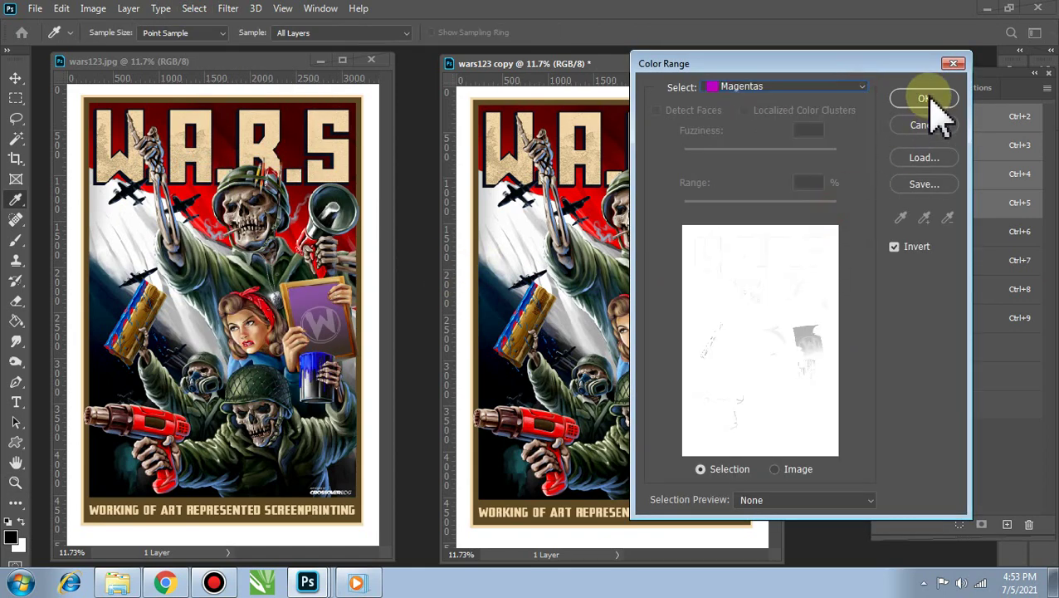
pyautogui.click(926, 98)
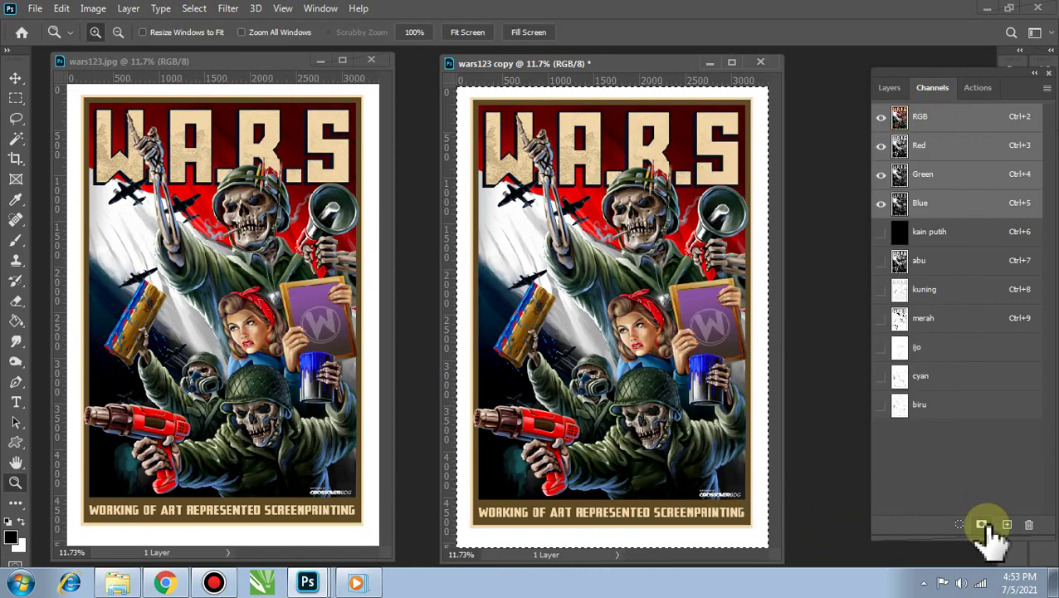
# Save the magentas selection as a new channel and display only that channel.
pyautogui.click(981, 525)
pyautogui.moveTo(953, 433); pyautogui.dragTo(956, 425)
pyautogui.hotkey('ctrl', 'shift', 's')
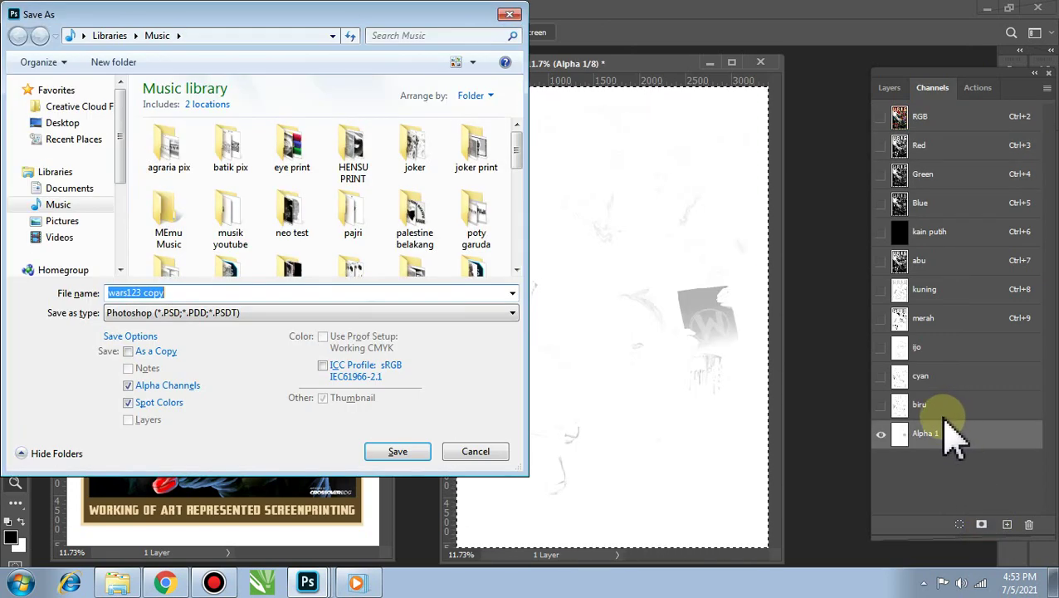
pyautogui.click(475, 452)
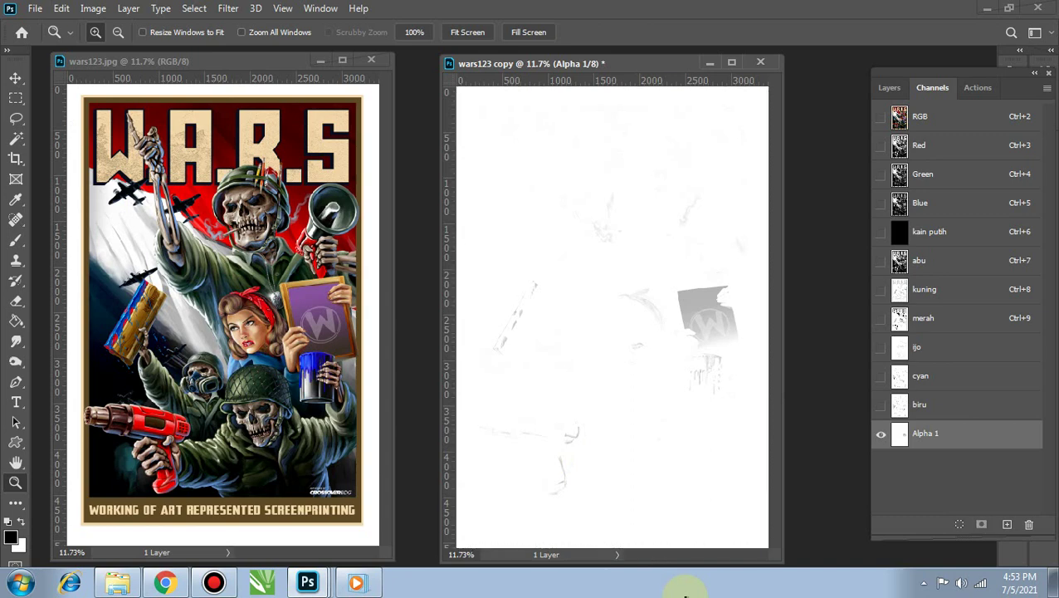
# Convert the new magentas channel to a spot color in bright magenta with 5% solidity, named "magenta".
pyautogui.doubleClick(899, 440)
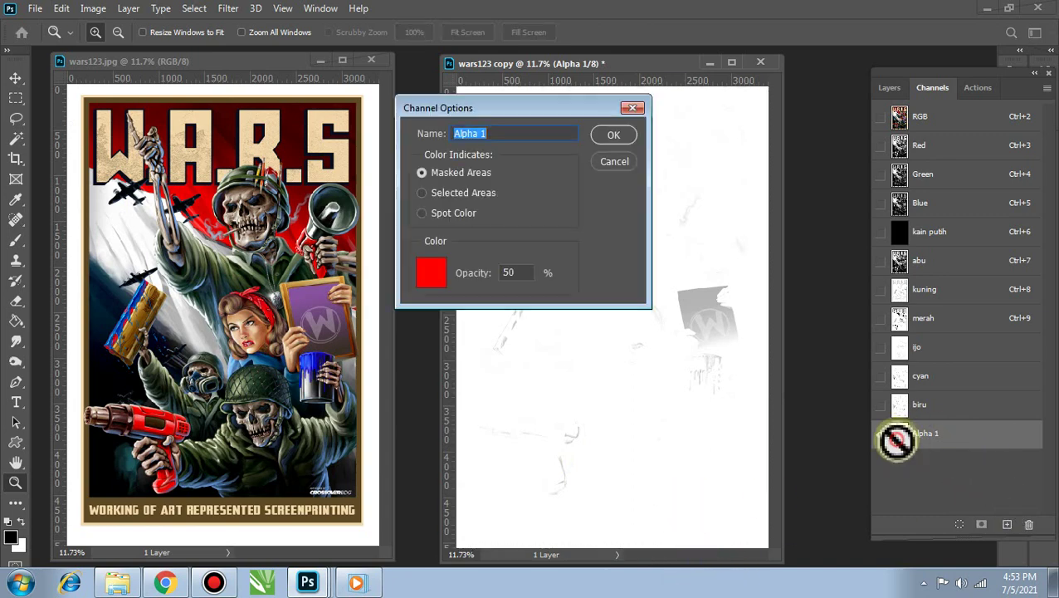
pyautogui.click(450, 213)
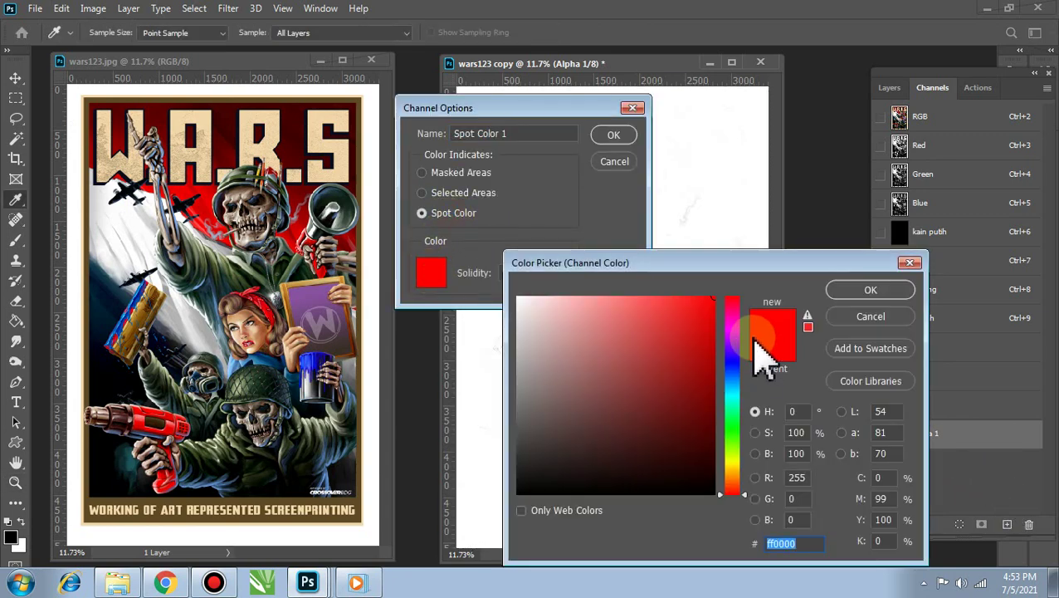
pyautogui.click(733, 328)
pyautogui.click(838, 292)
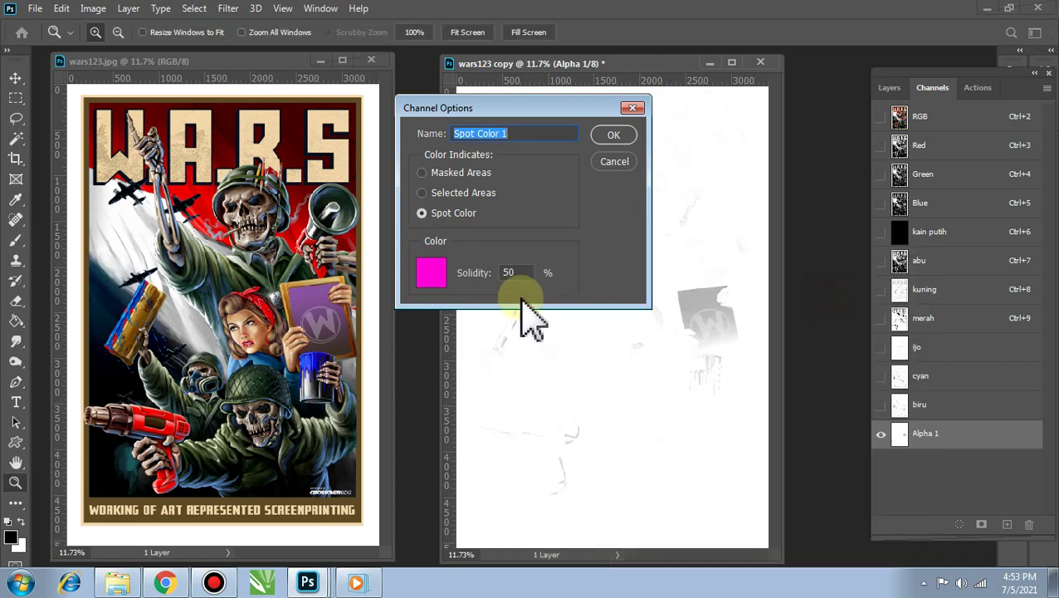
pyautogui.click(528, 274)
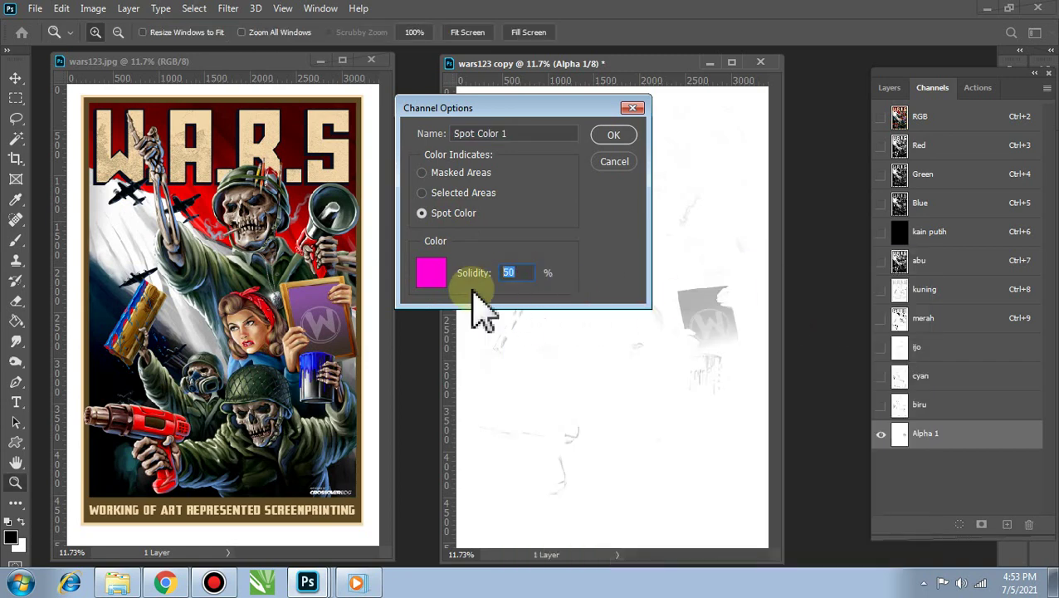
pyautogui.write('5')
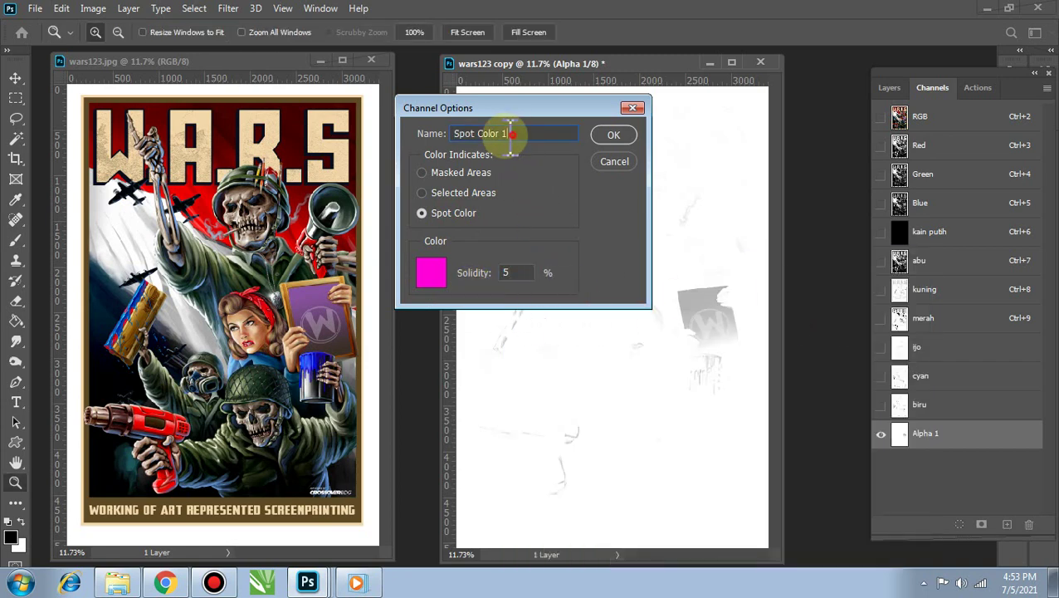
pyautogui.moveTo(513, 133); pyautogui.dragTo(385, 191)
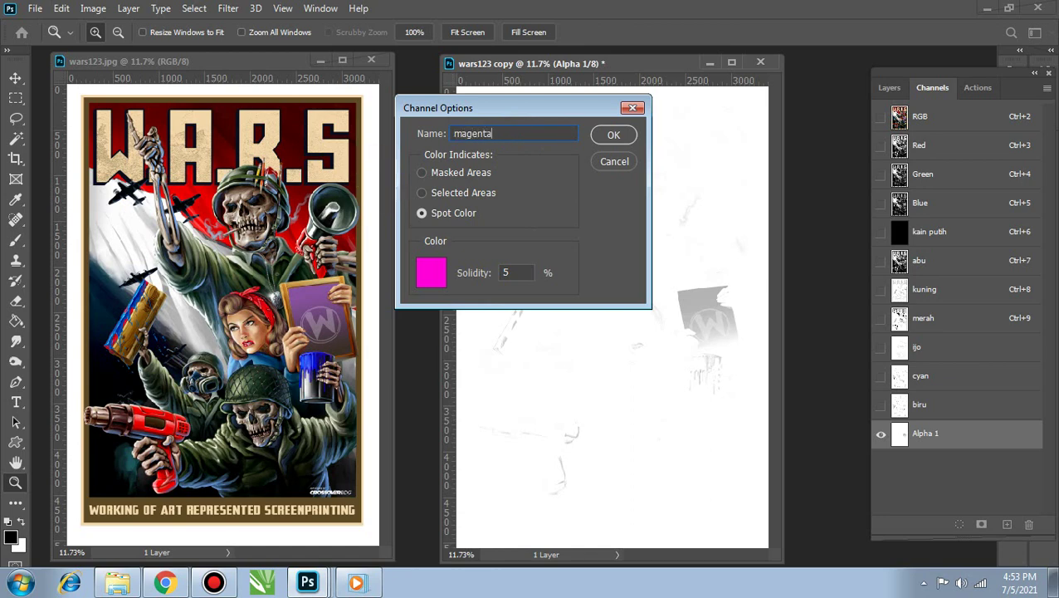
pyautogui.click(609, 134)
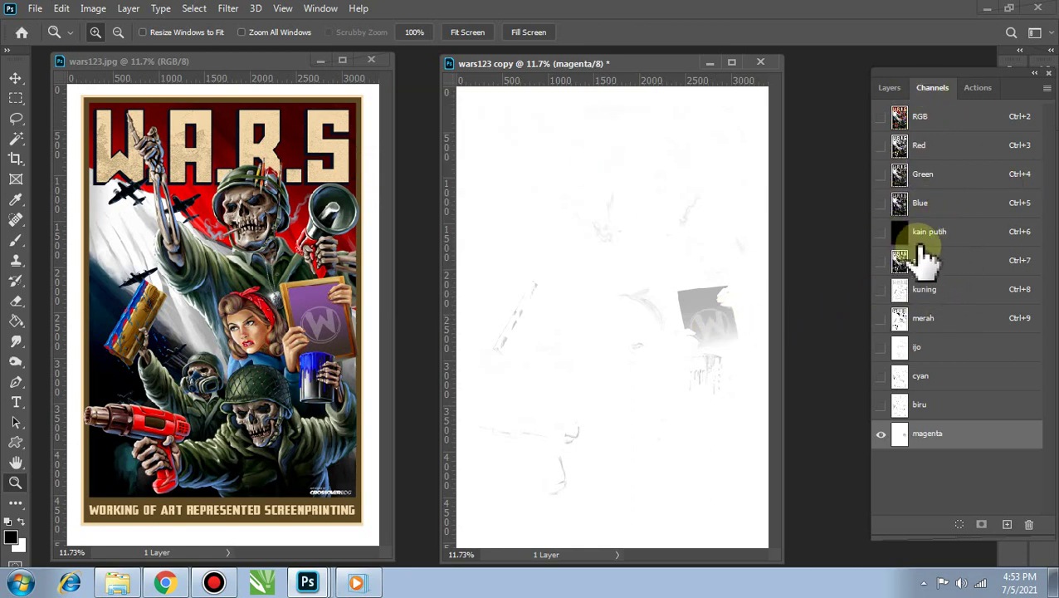
# Preview the channels from kain putih to magenta together, and examine kuning, merah, ijo, cyan and biru individually.
pyautogui.moveTo(881, 232); pyautogui.dragTo(881, 428)
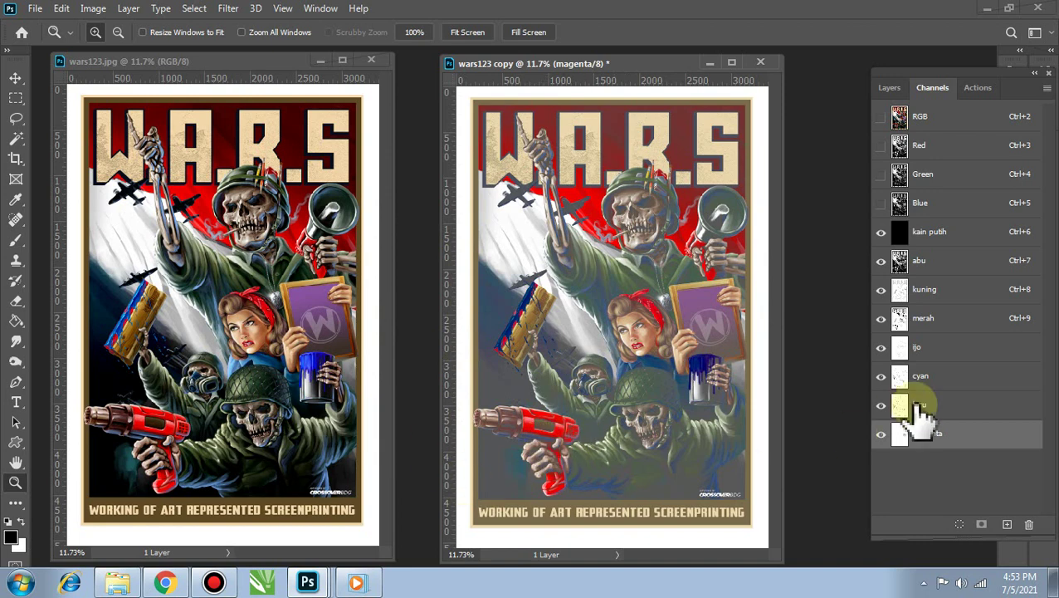
pyautogui.click(930, 287)
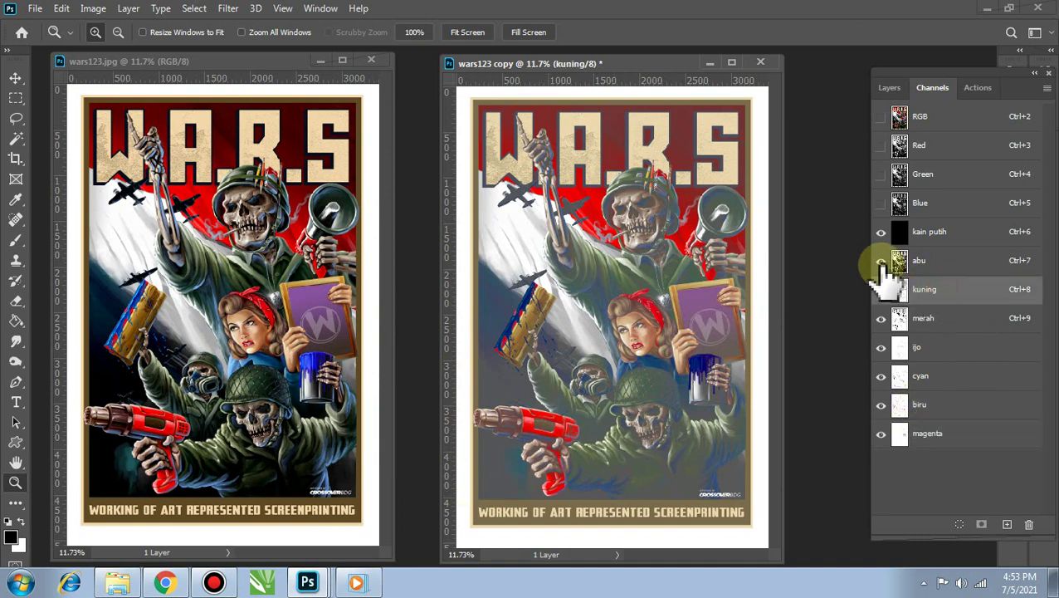
pyautogui.moveTo(883, 267); pyautogui.dragTo(888, 444)
pyautogui.click(938, 318)
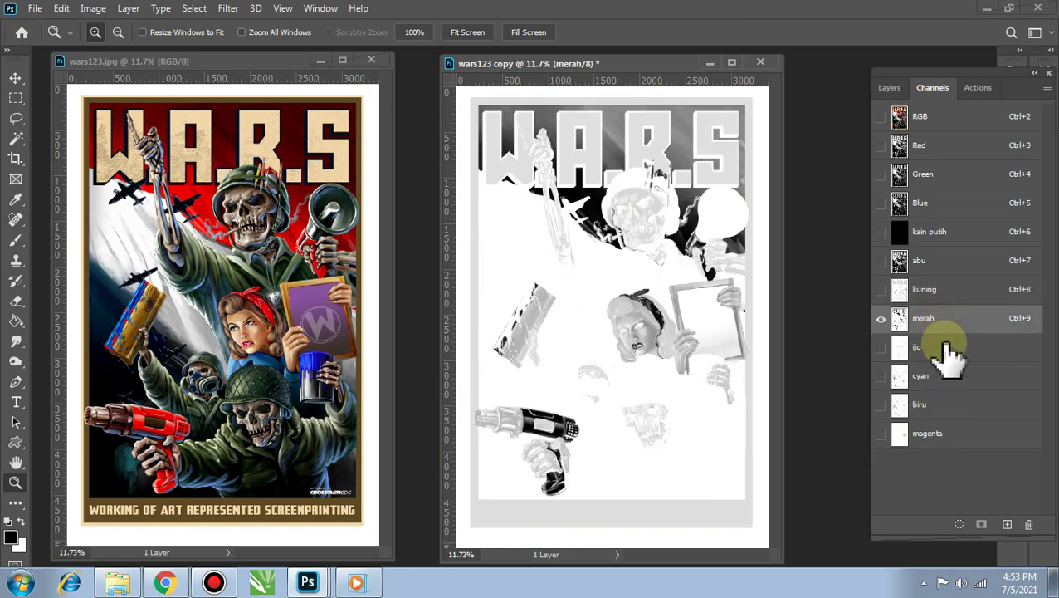
pyautogui.click(944, 348)
pyautogui.click(949, 375)
pyautogui.click(959, 407)
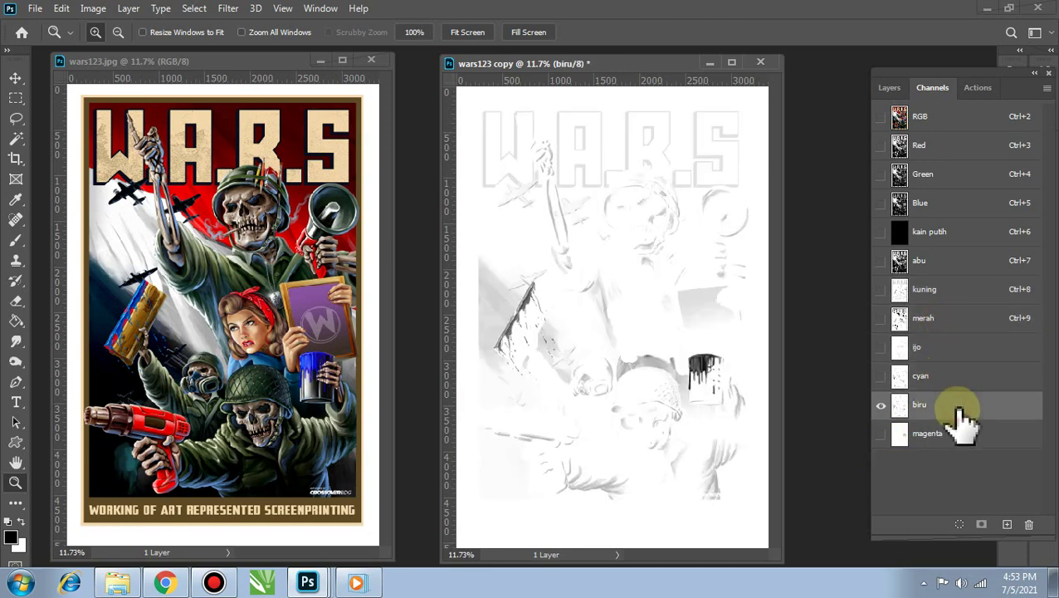
pyautogui.click(955, 297)
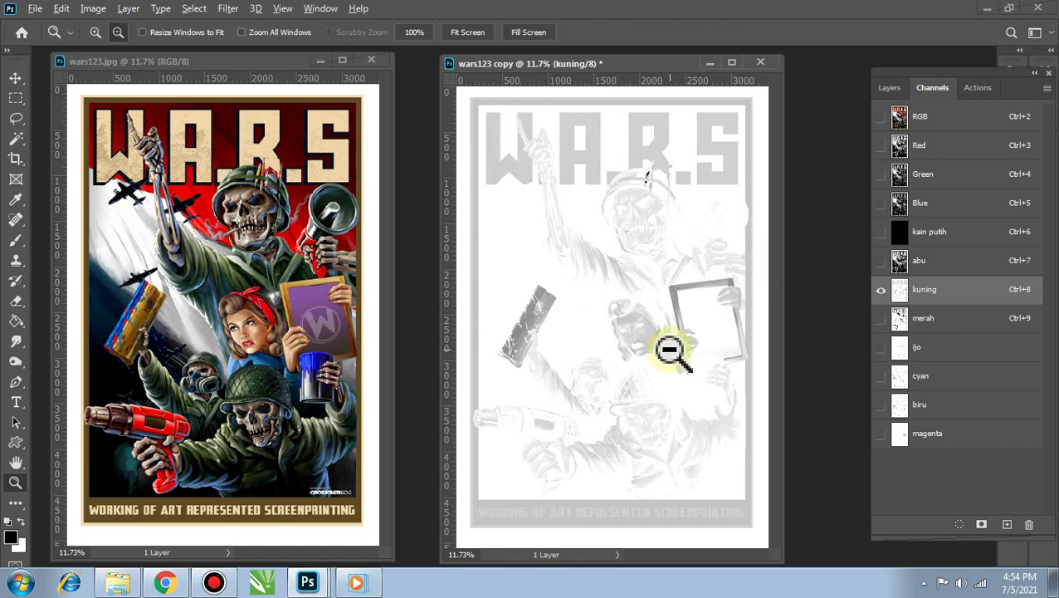
# Strengthen the kuning and merah channels by loading each as a selection and filling it with the black foreground color.
pyautogui.hotkey('ctrl', 'alt', 'z')
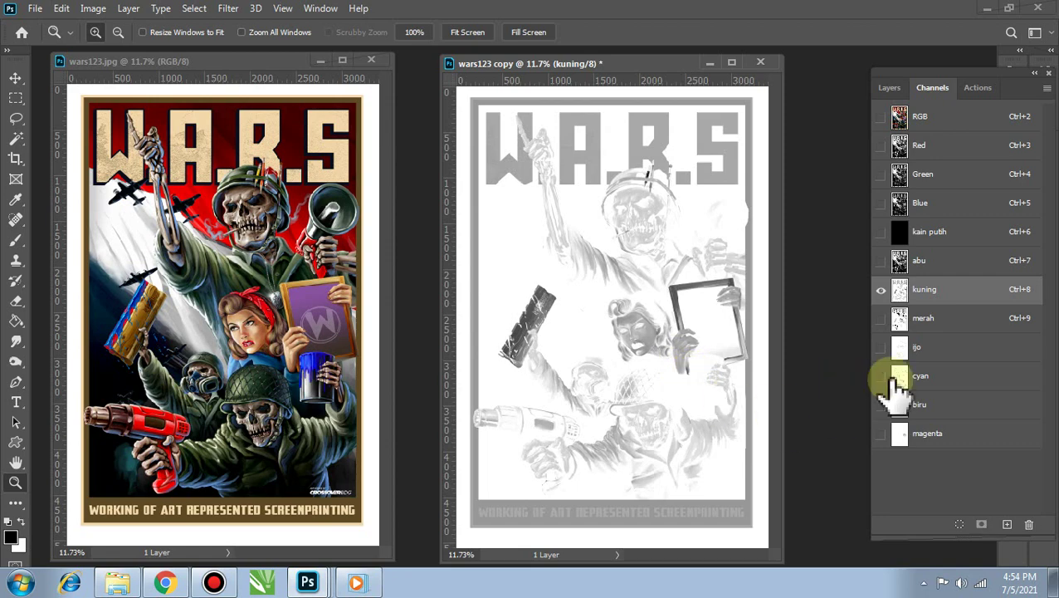
pyautogui.click(934, 322)
pyautogui.click(960, 524)
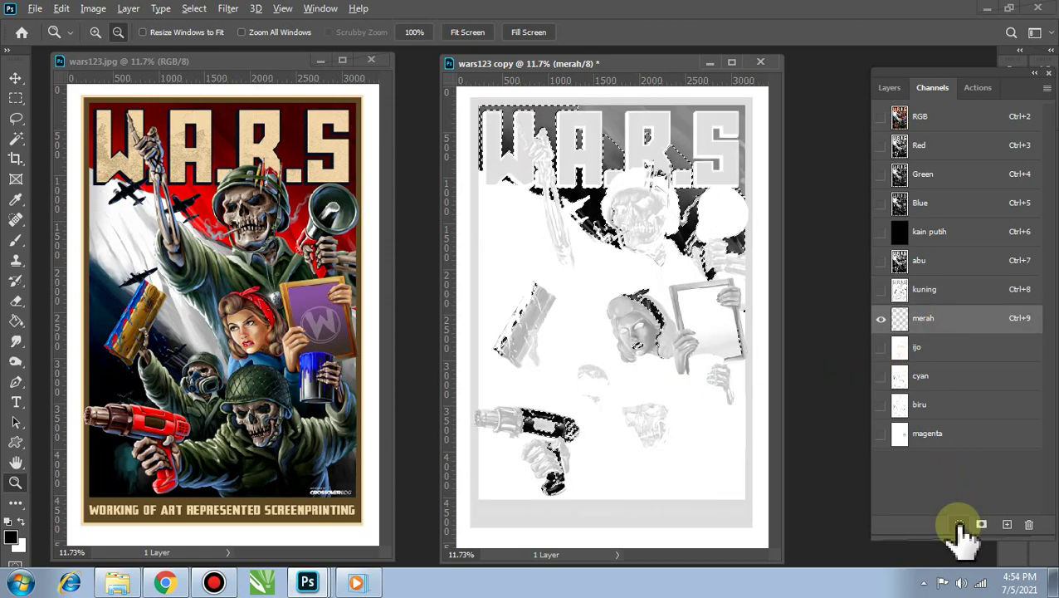
pyautogui.hotkey('ctrl', 'alt', 'z')
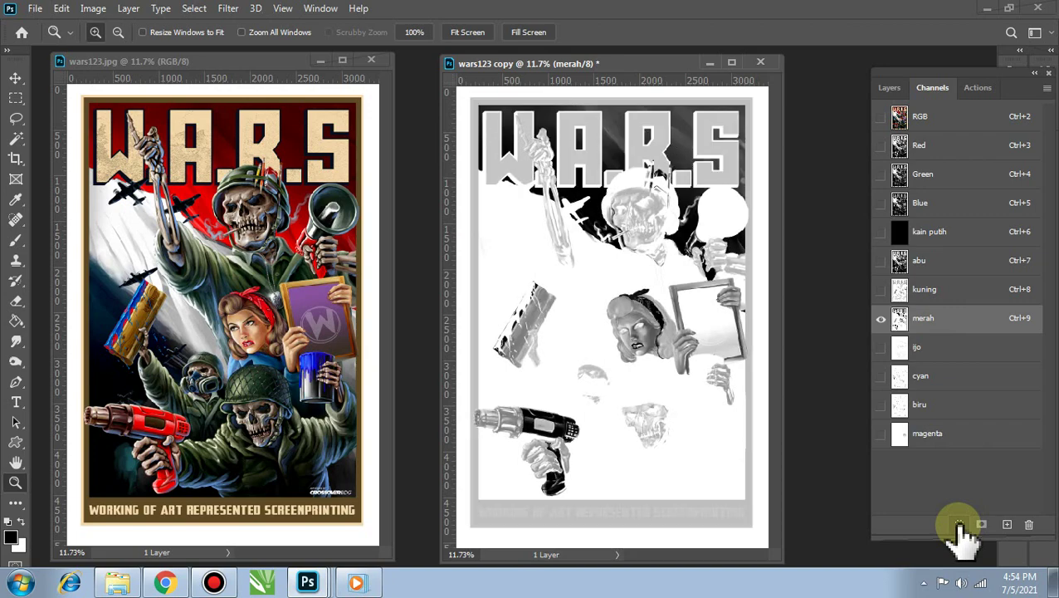
# Load the ijo and cyan channels as selections and fill each on its own channel with black to intensify it.
pyautogui.click(955, 349)
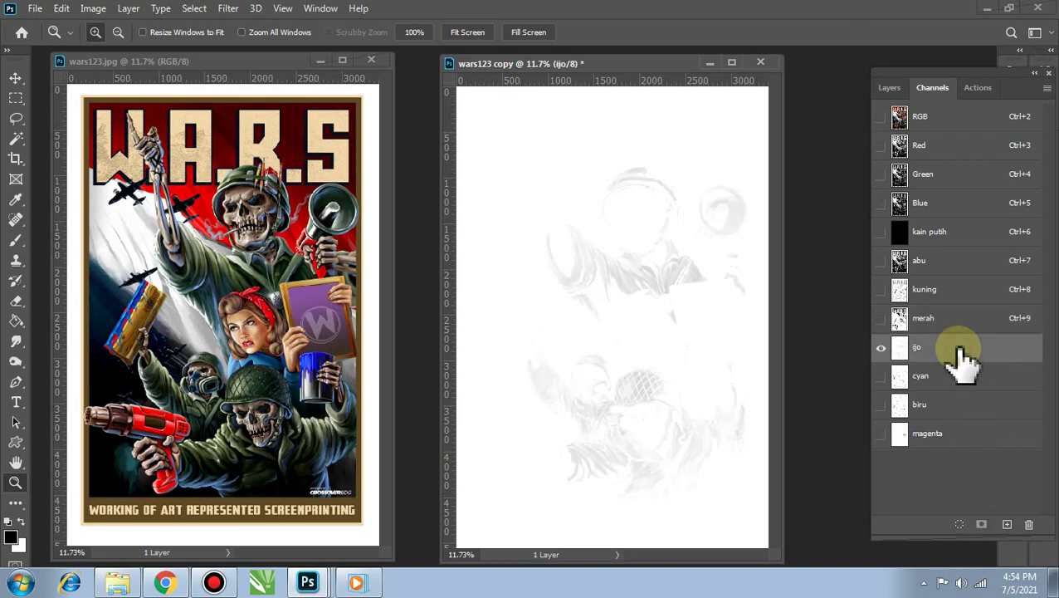
pyautogui.click(960, 526)
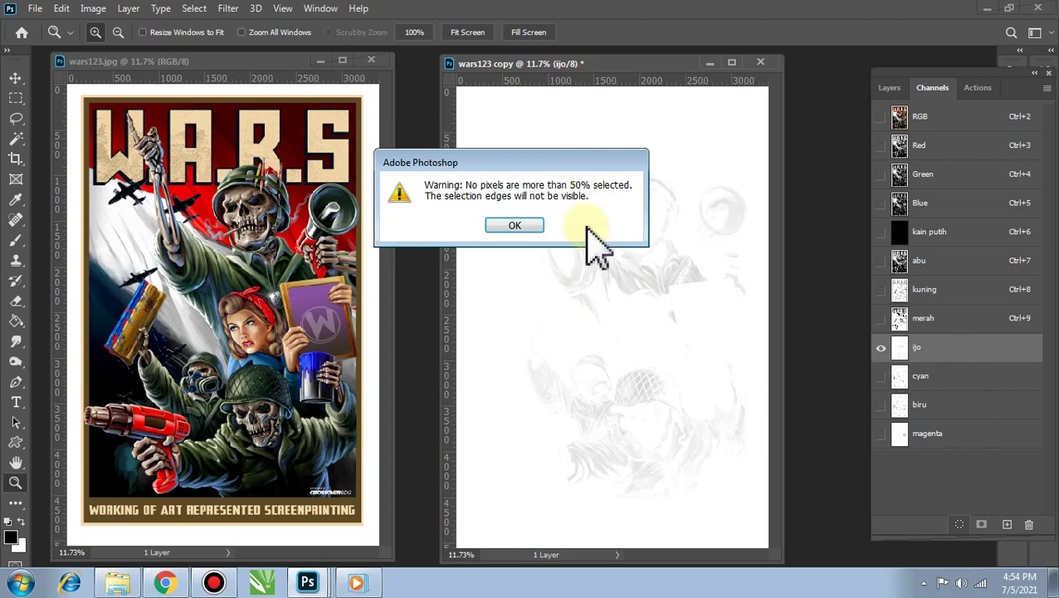
pyautogui.click(523, 225)
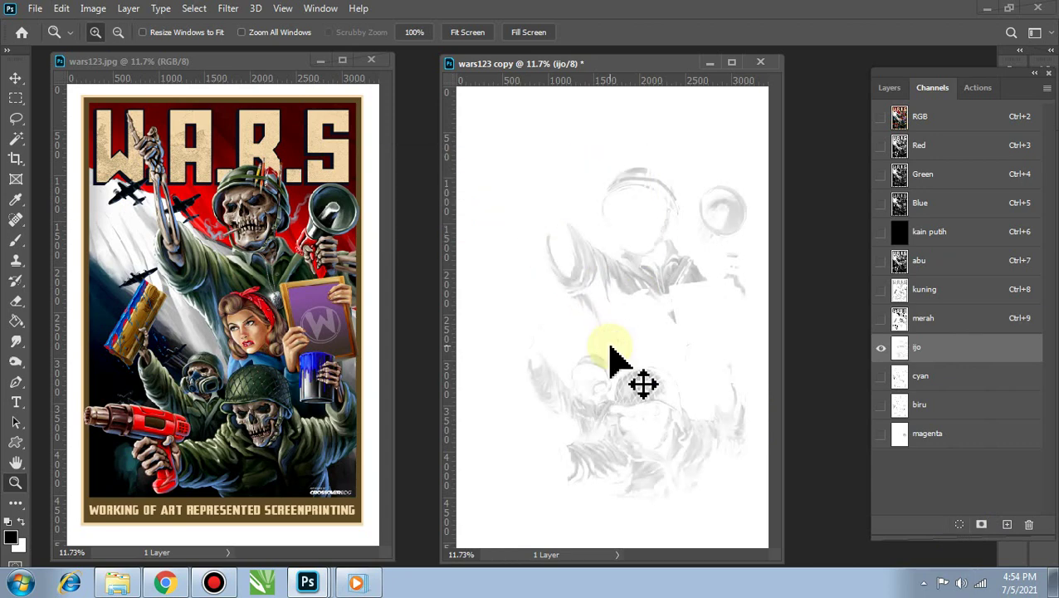
pyautogui.moveTo(930, 378); pyautogui.dragTo(984, 517)
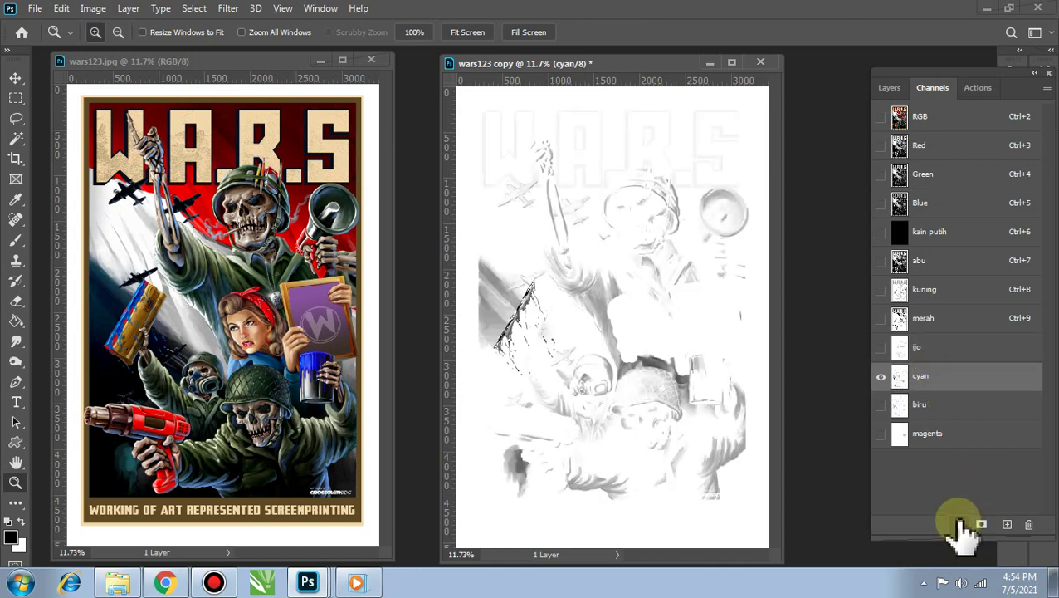
# Intensify the biru and magenta channels with a black fill through their own loaded selections.
pyautogui.moveTo(957, 404); pyautogui.dragTo(964, 535)
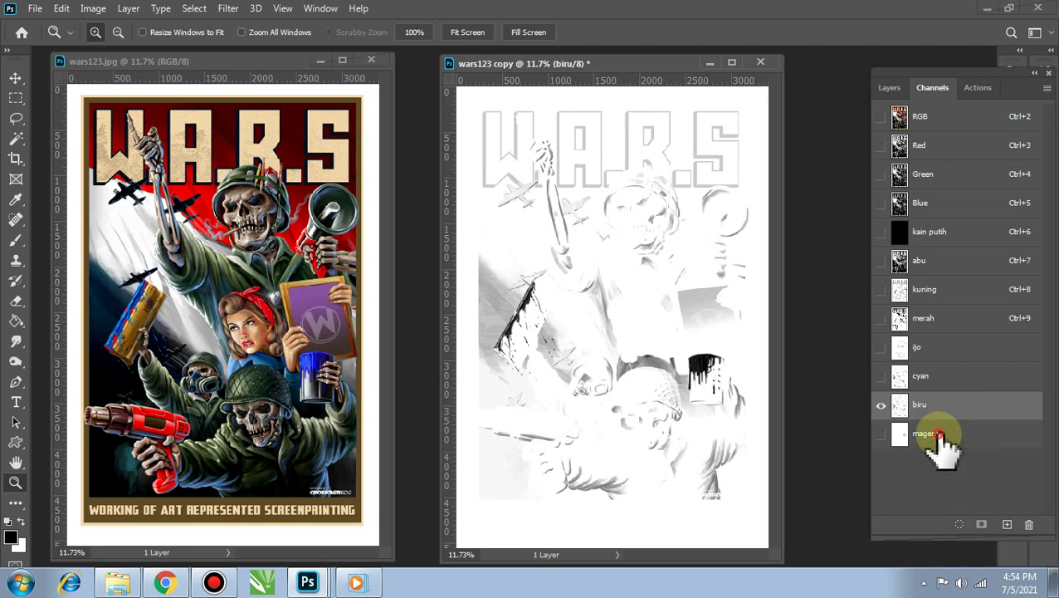
pyautogui.click(939, 433)
pyautogui.click(959, 524)
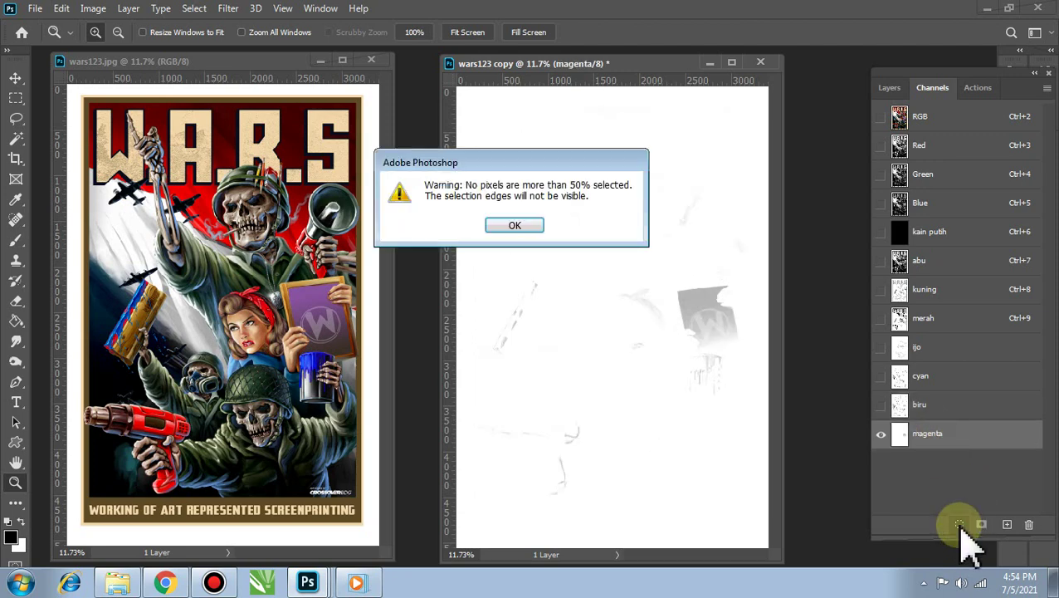
pyautogui.click(515, 226)
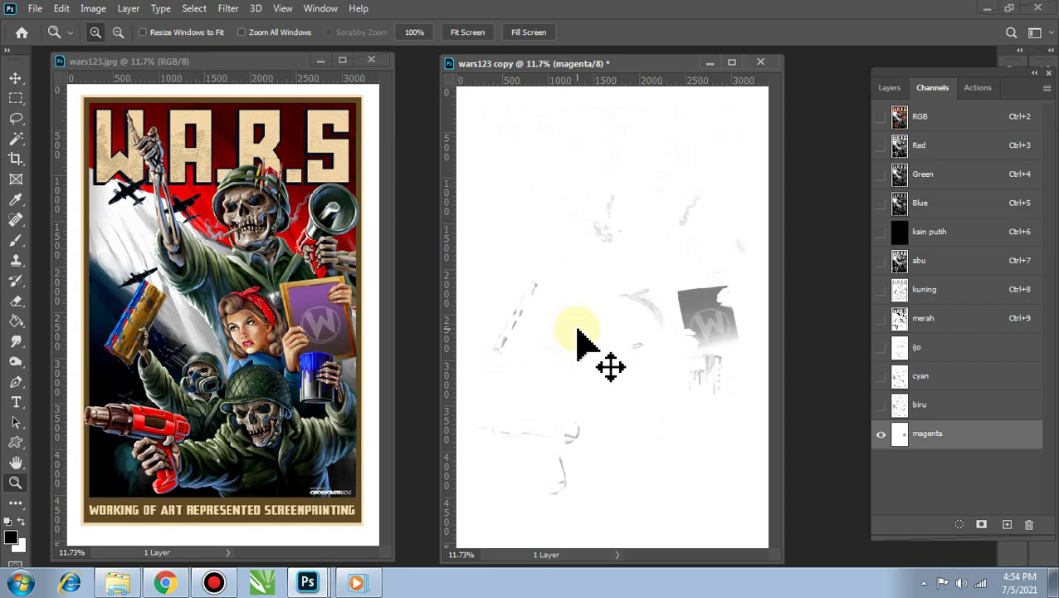
# Preview the channels from kain putih to magenta together, and convert the poster copy from its RGB composite to CMYK Color mode.
pyautogui.moveTo(881, 231); pyautogui.dragTo(882, 434)
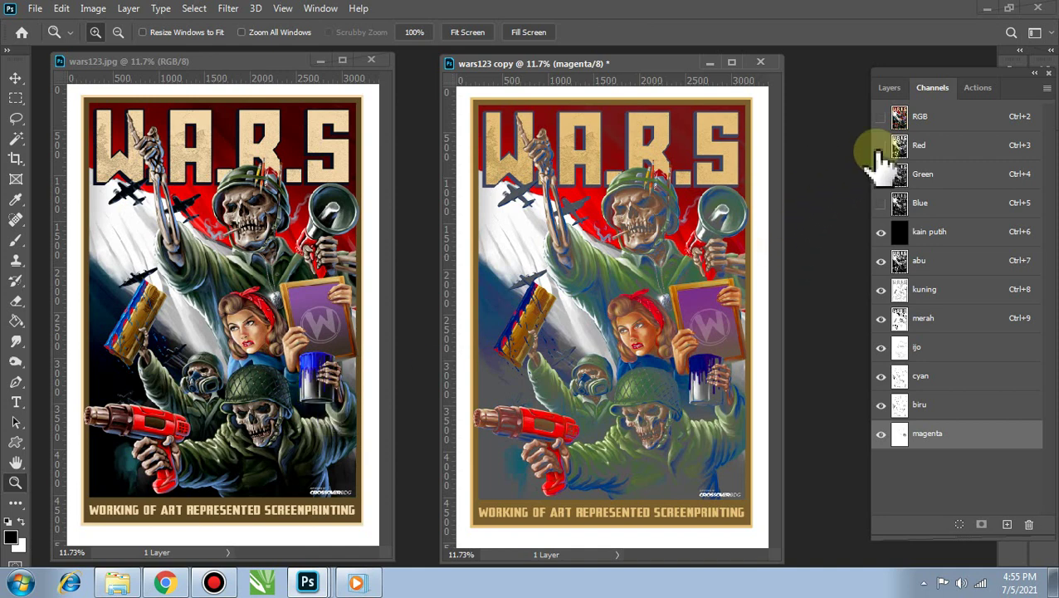
pyautogui.click(924, 121)
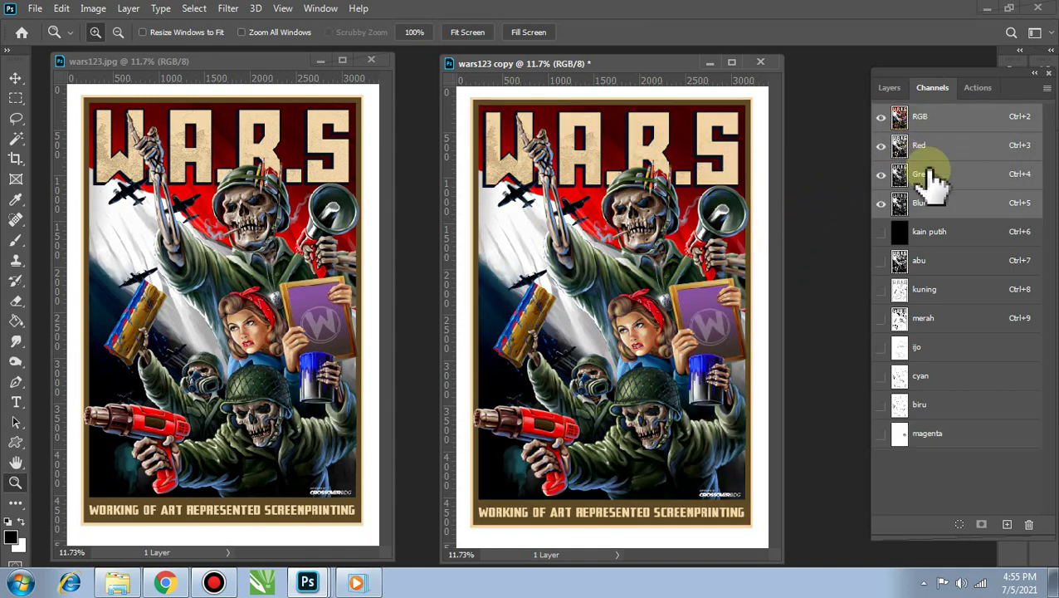
pyautogui.click(93, 10)
pyautogui.moveTo(103, 26)
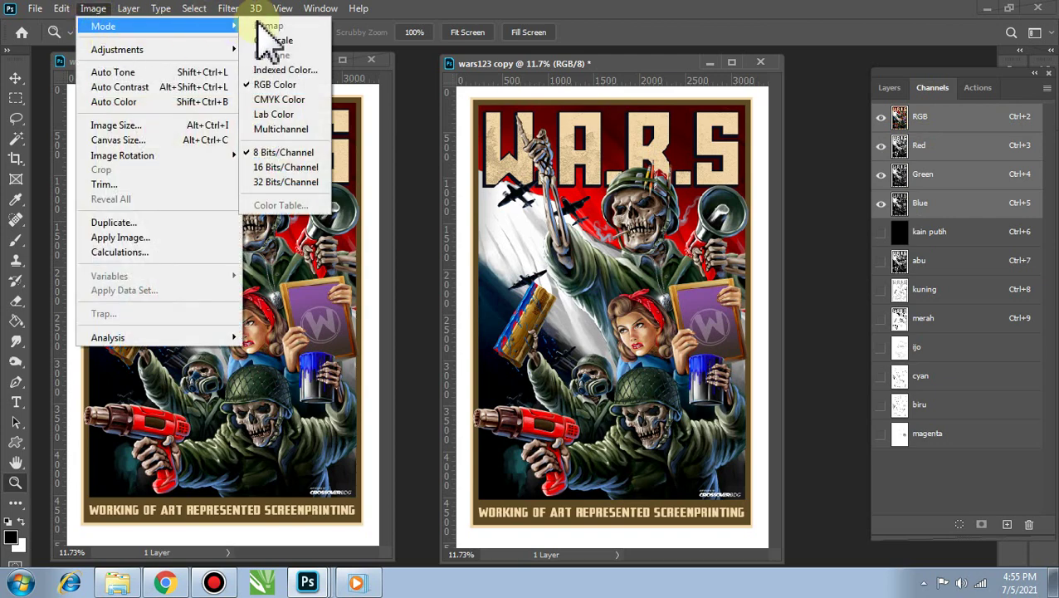
pyautogui.click(282, 99)
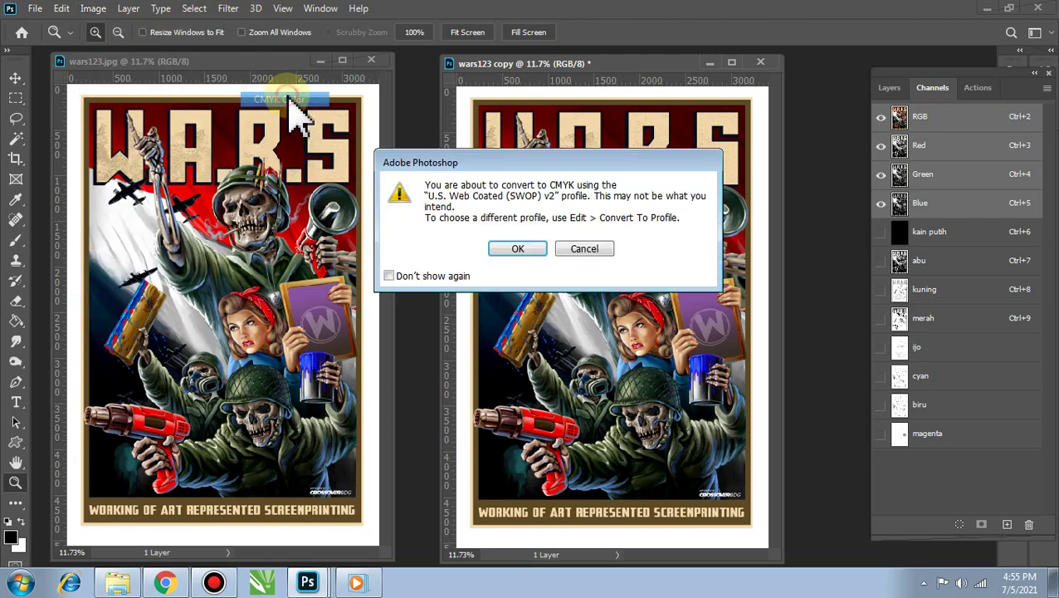
pyautogui.click(517, 249)
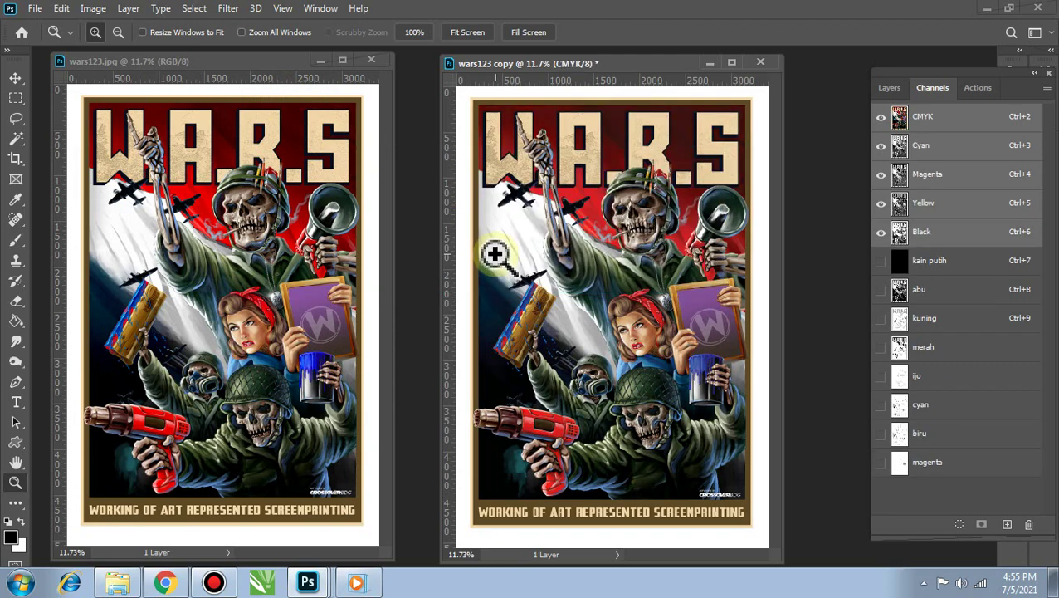
# Duplicate the CMYK Black channel and display only the duplicate.
pyautogui.click(964, 234)
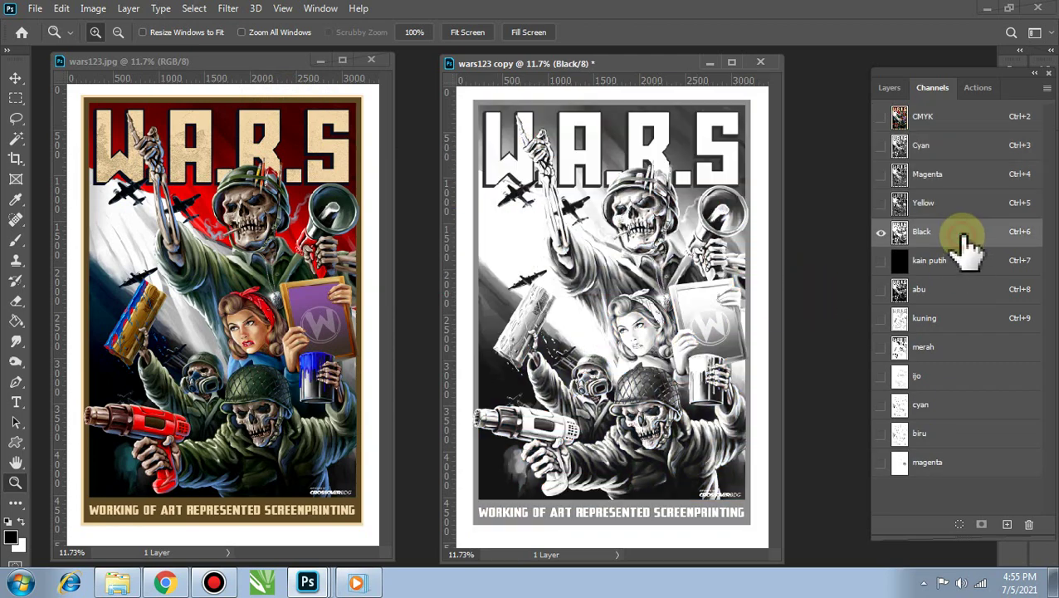
pyautogui.rightClick(926, 240)
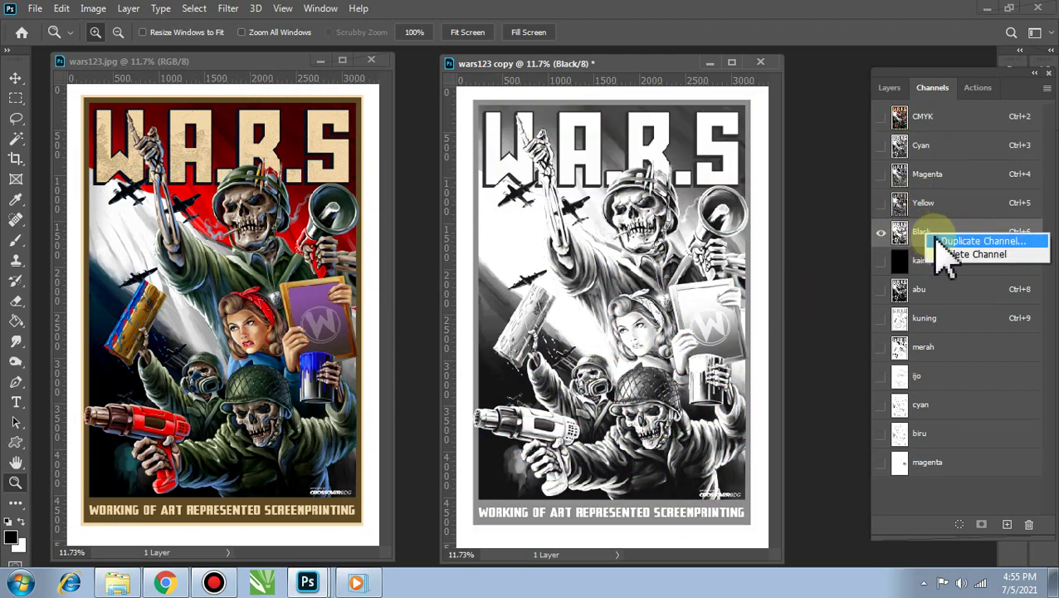
pyautogui.click(955, 239)
pyautogui.click(658, 149)
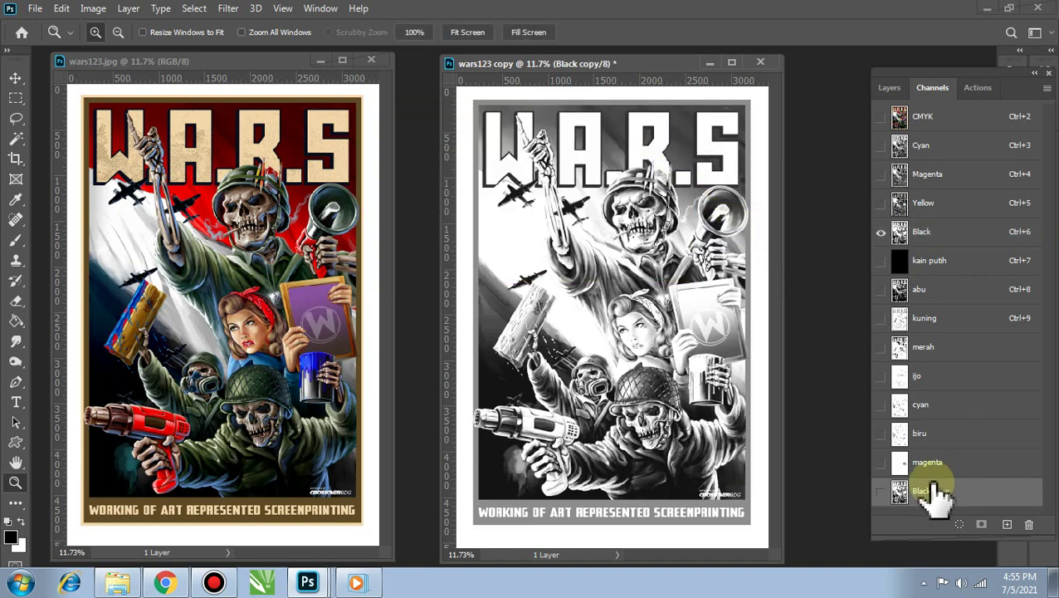
pyautogui.click(881, 493)
pyautogui.click(881, 254)
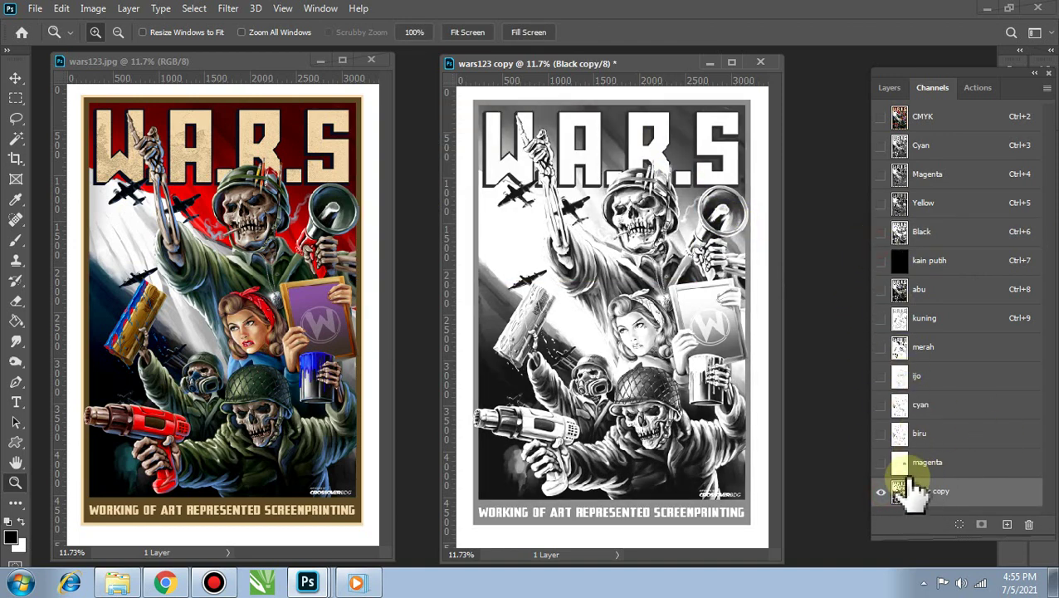
# Convert the duplicated channel to a black spot color with 100% solidity named "Black", and show it with all channels from kain putih down.
pyautogui.doubleClick(900, 495)
pyautogui.click(453, 212)
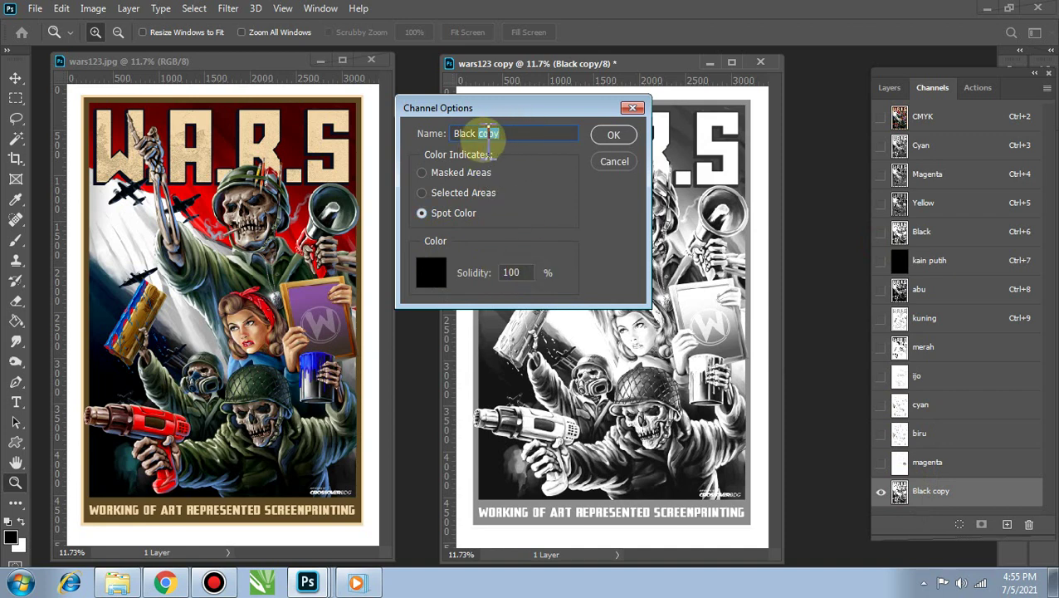
pyautogui.click(616, 136)
pyautogui.moveTo(882, 490); pyautogui.dragTo(881, 264)
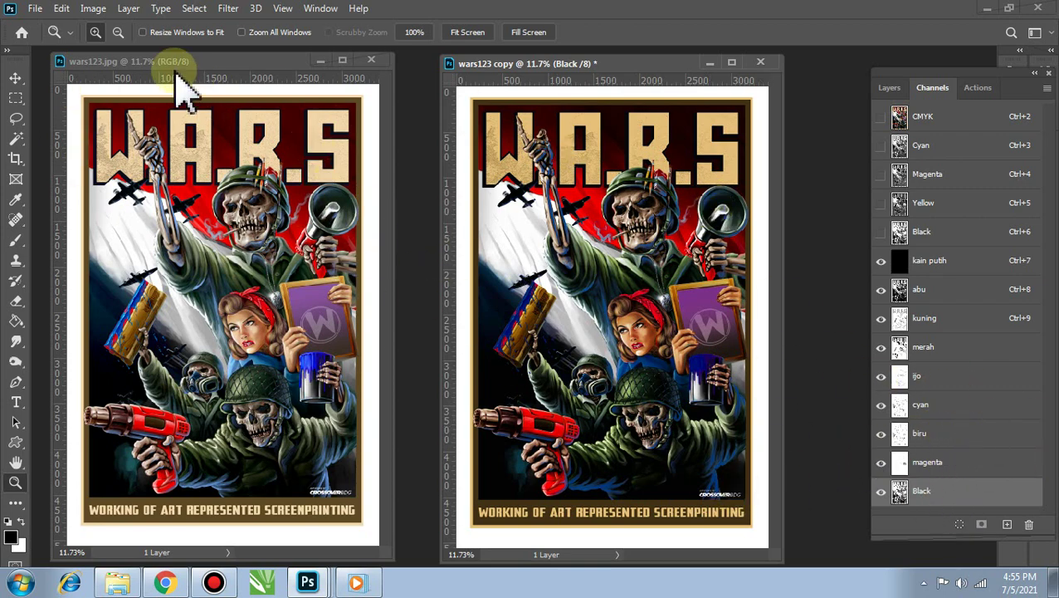
# Raise the brightness of the Black spot channel to 69 with Brightness/Contrast.
pyautogui.click(93, 10)
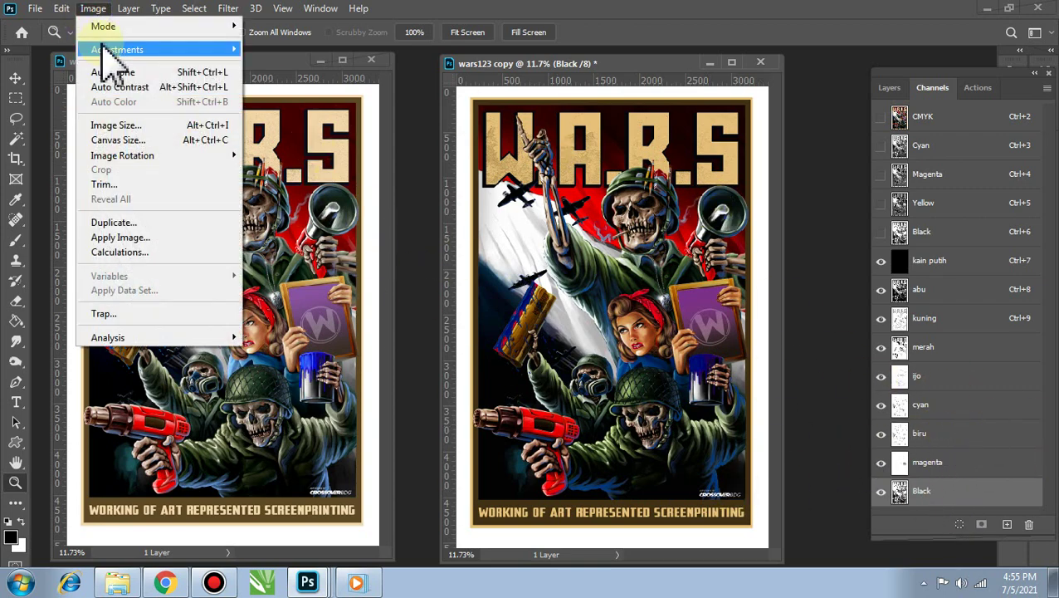
pyautogui.moveTo(108, 48)
pyautogui.click(257, 53)
pyautogui.click(235, 387)
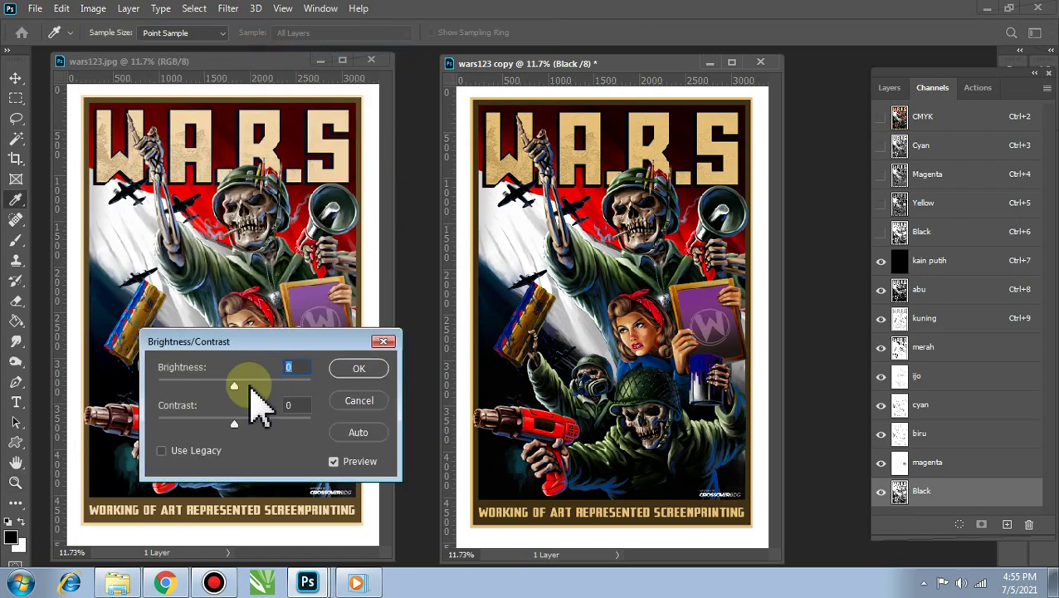
pyautogui.moveTo(245, 389)
pyautogui.mouseDown()
pyautogui.moveTo(277, 389)
pyautogui.moveTo(261, 390)
pyautogui.mouseUp()
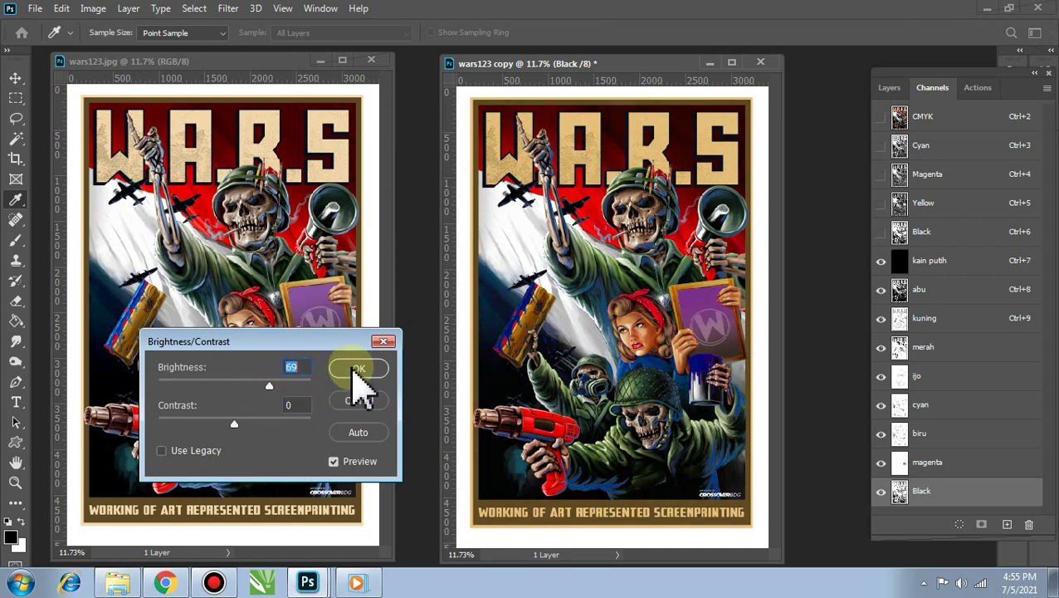
pyautogui.click(358, 371)
pyautogui.press('z')
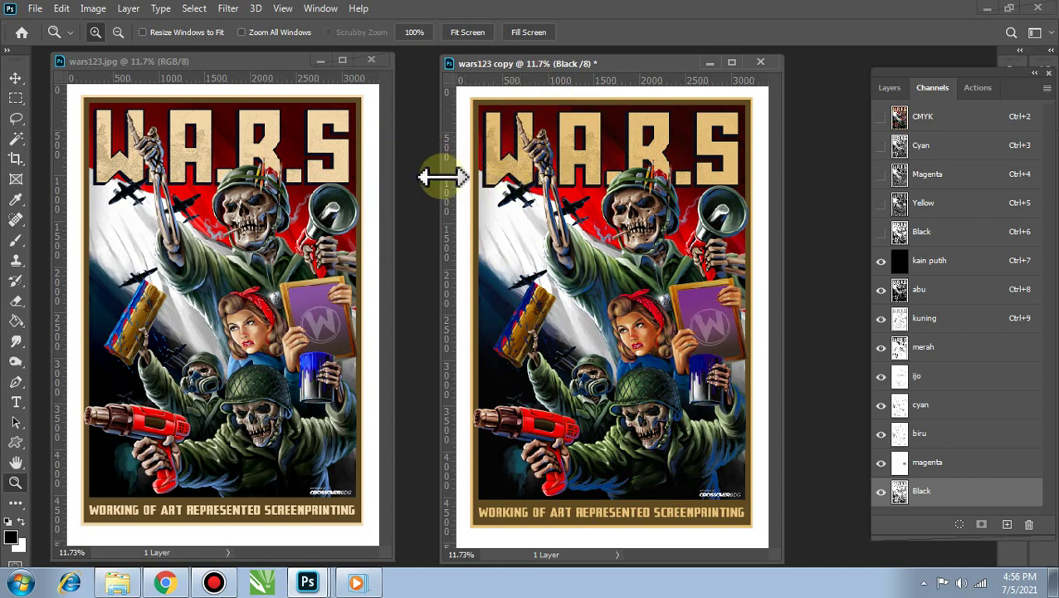
# Change the ink color of the kuning spot channel to a light yellow, keeping 5% solidity.
pyautogui.click(941, 322)
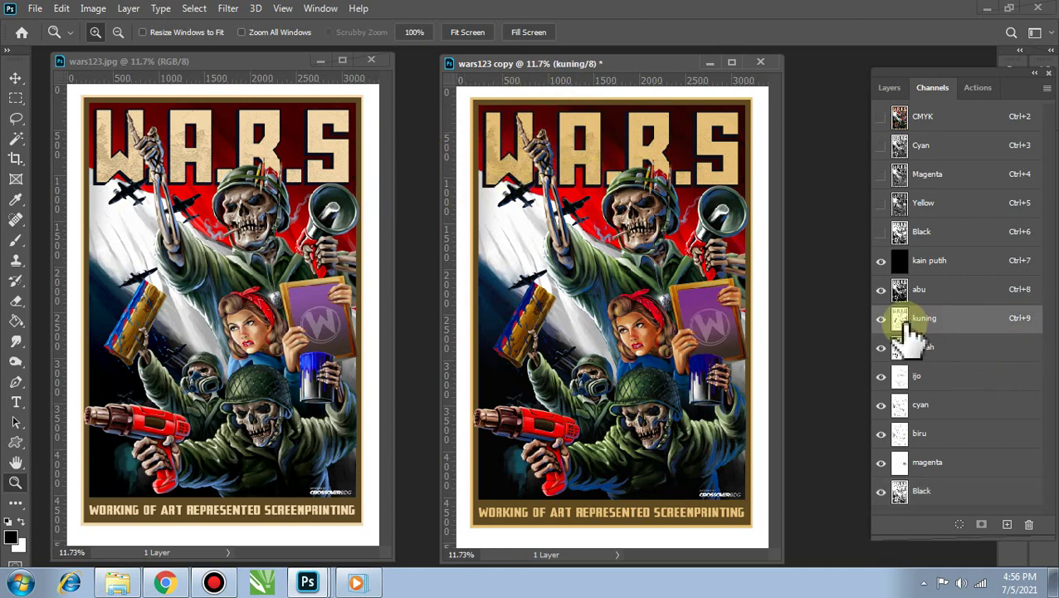
pyautogui.doubleClick(902, 323)
pyautogui.click(776, 353)
pyautogui.moveTo(658, 317); pyautogui.dragTo(619, 308)
pyautogui.click(894, 288)
pyautogui.click(1021, 304)
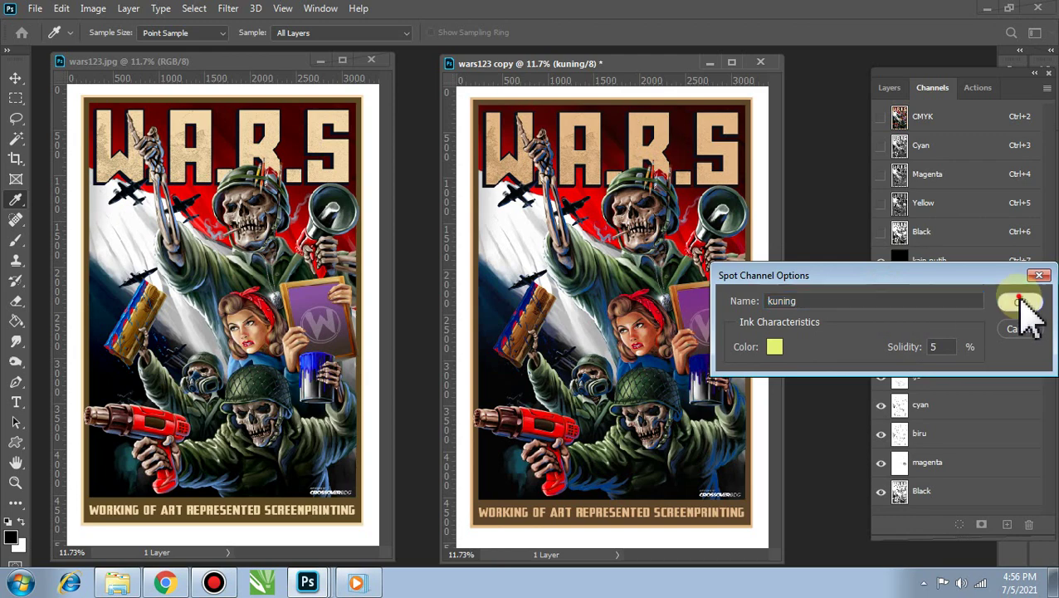
# Raise the brightness of the merah channel to 18 with Brightness/Contrast.
pyautogui.click(947, 347)
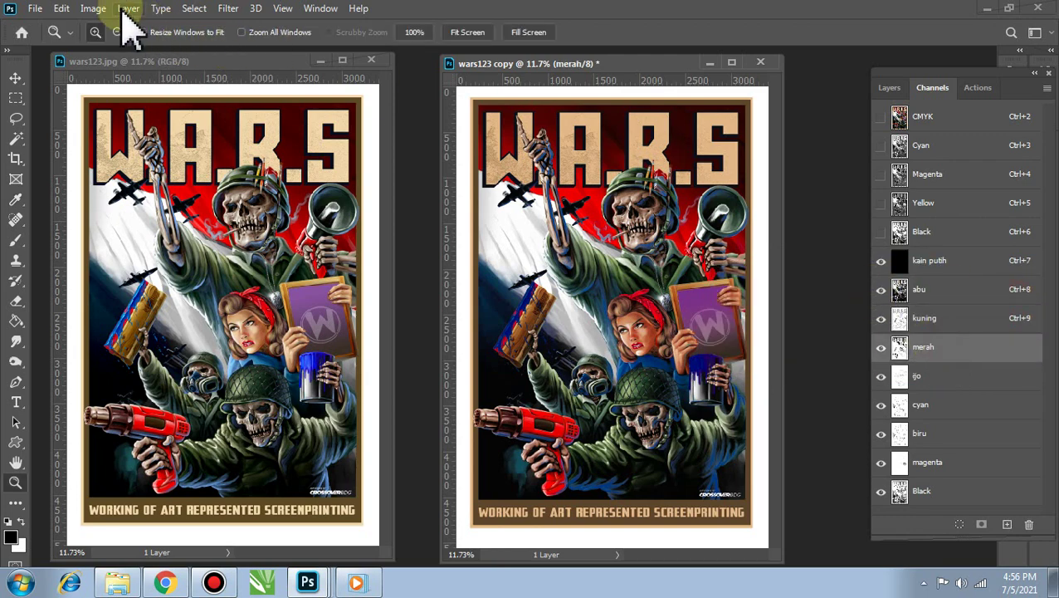
pyautogui.click(94, 10)
pyautogui.moveTo(116, 49)
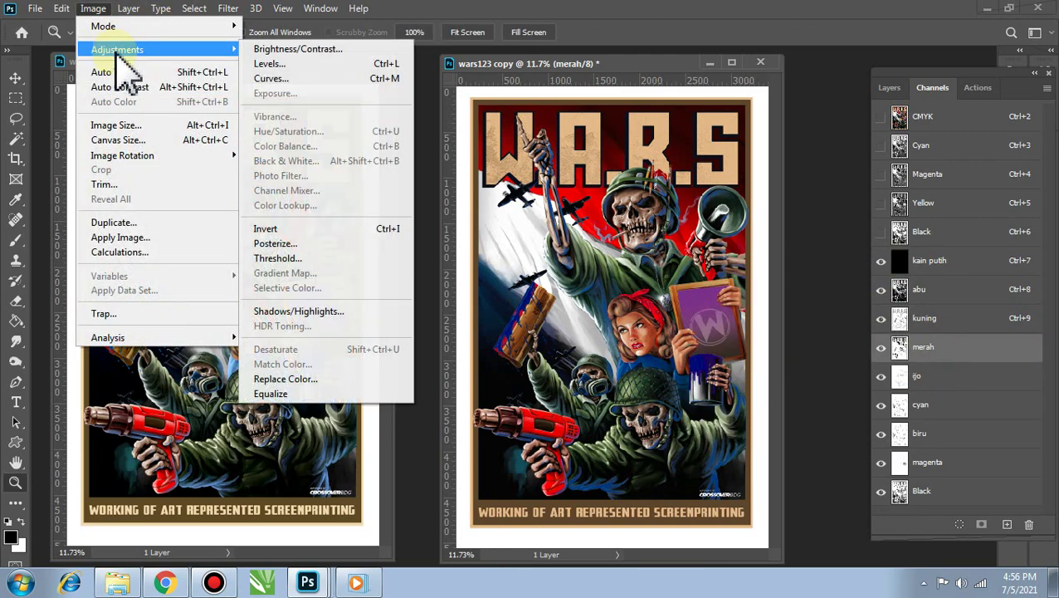
pyautogui.click(252, 48)
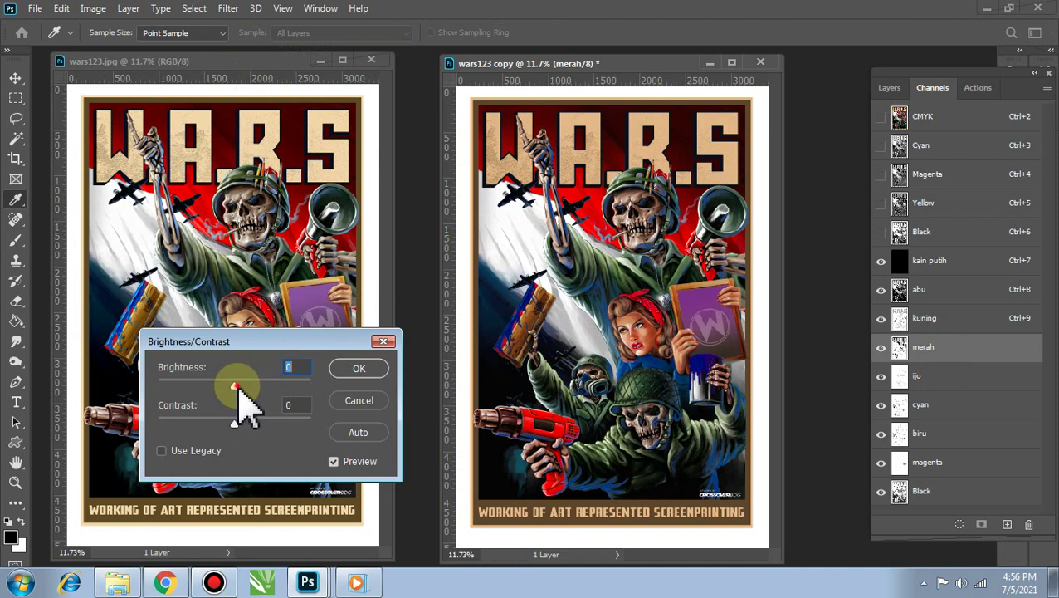
pyautogui.moveTo(238, 389)
pyautogui.mouseDown()
pyautogui.moveTo(220, 389)
pyautogui.moveTo(238, 390)
pyautogui.mouseUp()
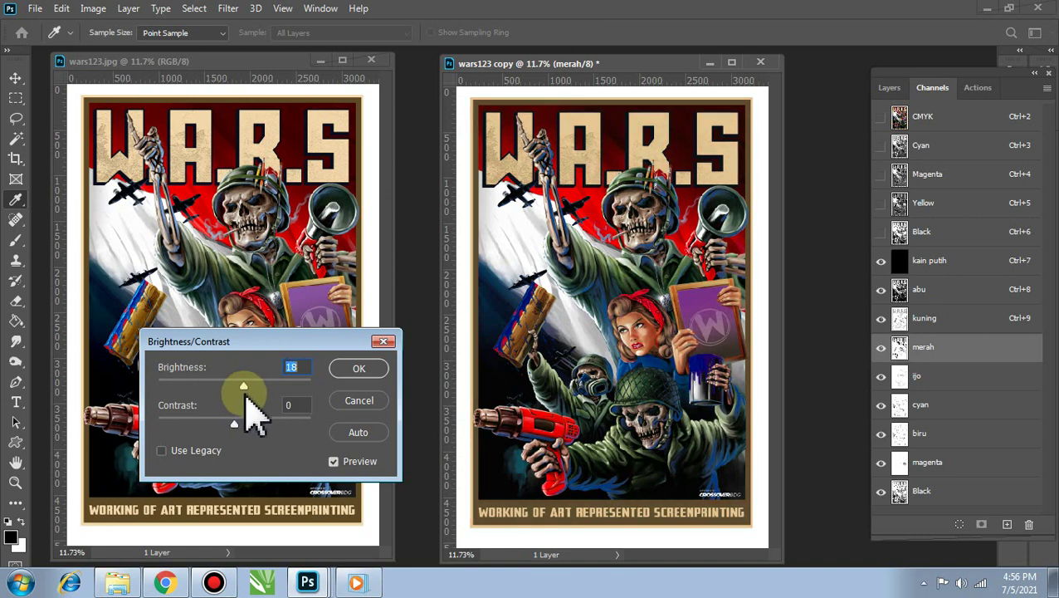
pyautogui.click(350, 373)
pyautogui.press('z')
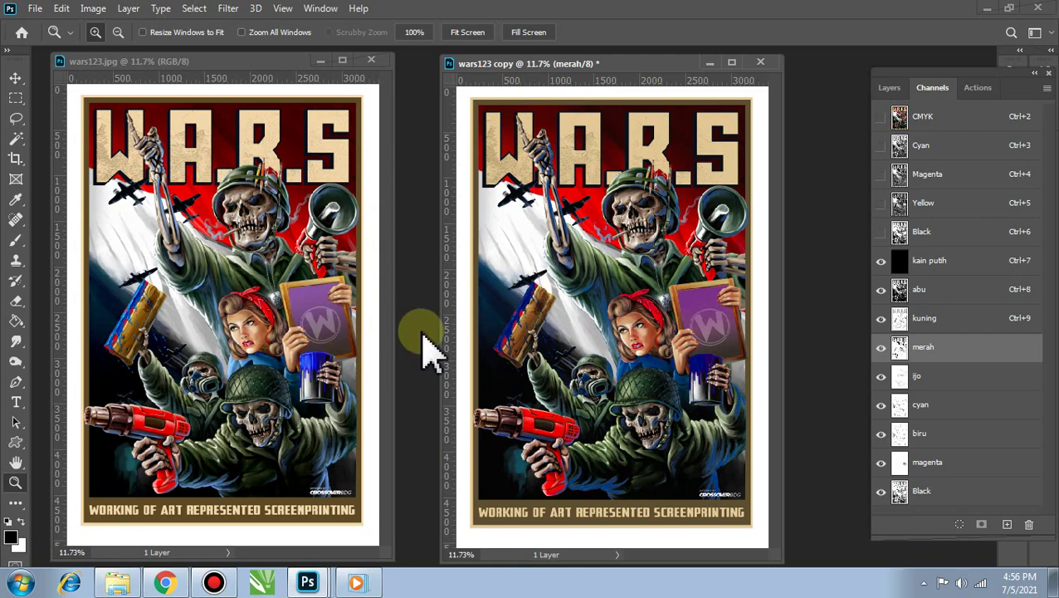
# Lower the brightness of the abu spot channel to -14 with Brightness/Contrast.
pyautogui.click(919, 289)
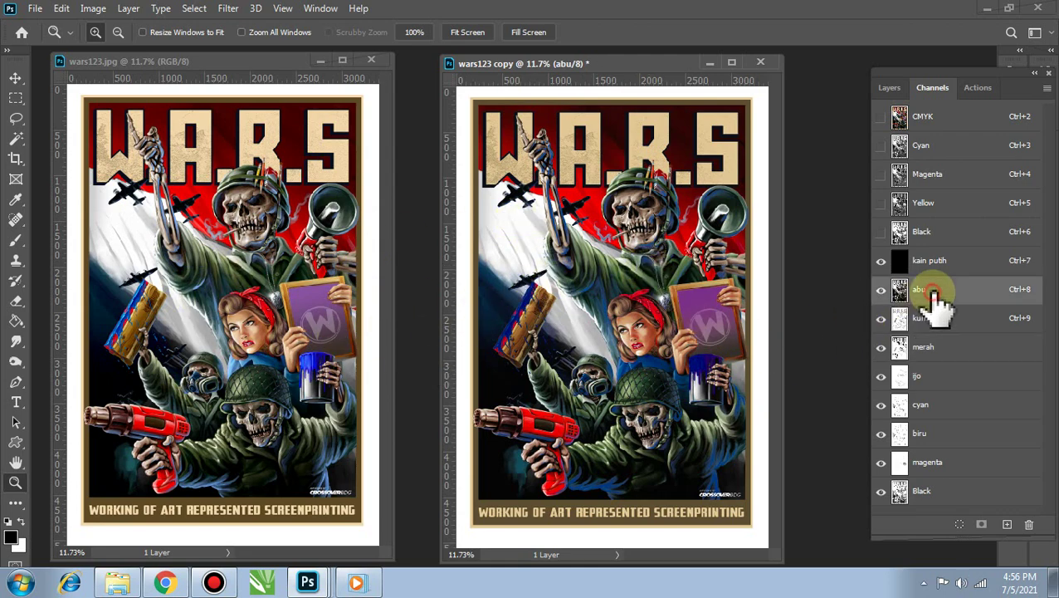
pyautogui.click(93, 9)
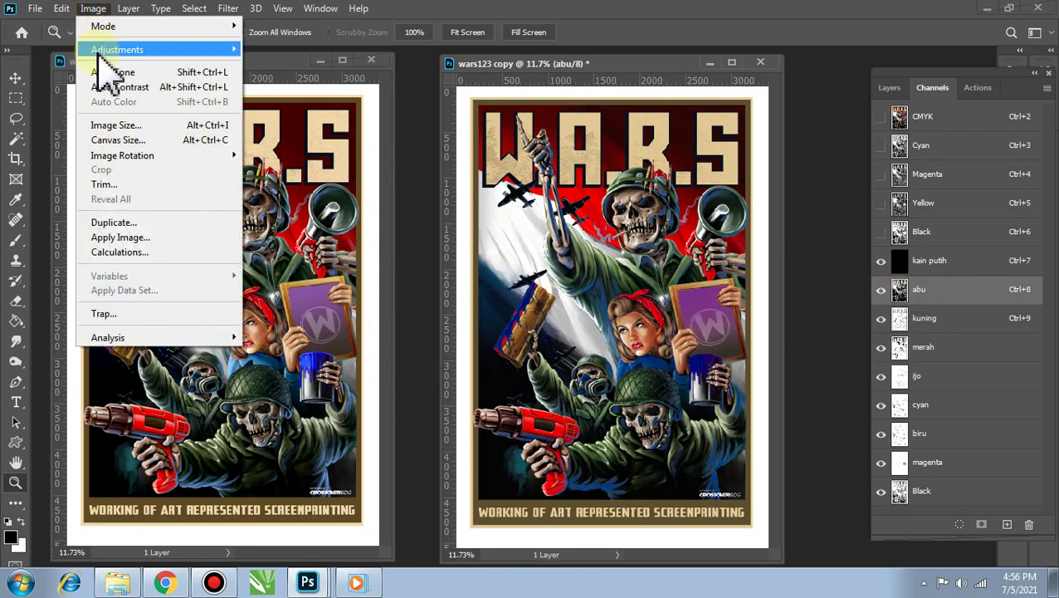
pyautogui.moveTo(166, 50)
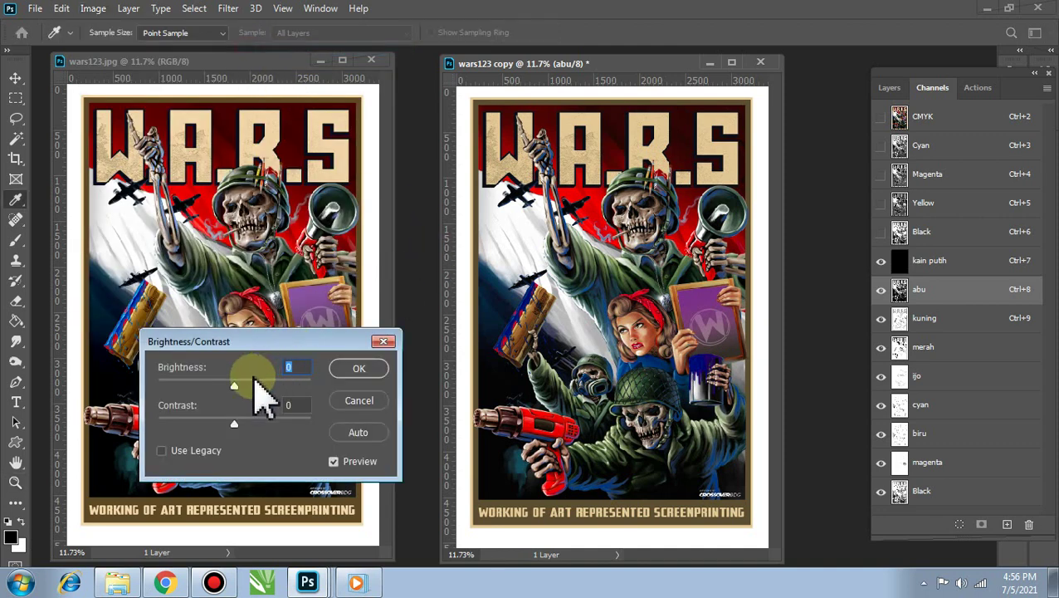
pyautogui.moveTo(233, 388)
pyautogui.mouseDown()
pyautogui.moveTo(243, 388)
pyautogui.moveTo(227, 387)
pyautogui.mouseUp()
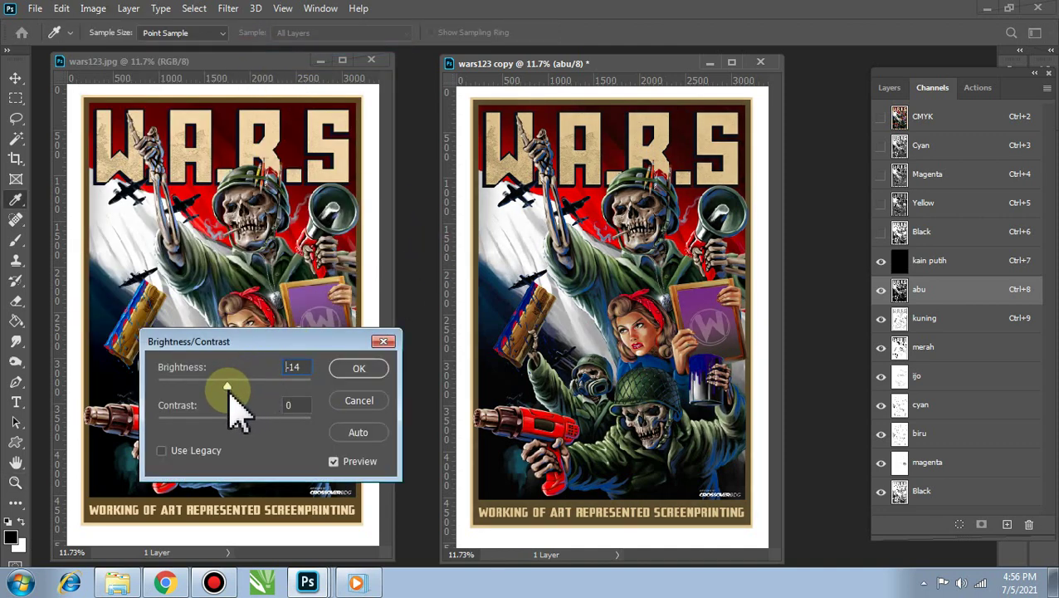
pyautogui.click(357, 367)
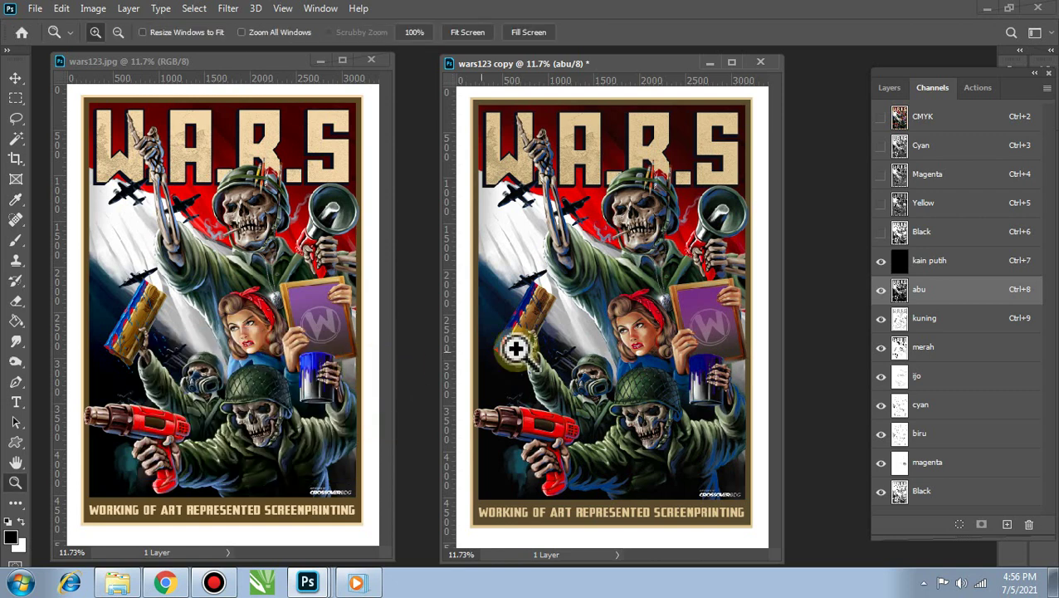
# Change the ink color of the abu spot channel to medium gray 808080, keeping 50% solidity.
pyautogui.doubleClick(899, 291)
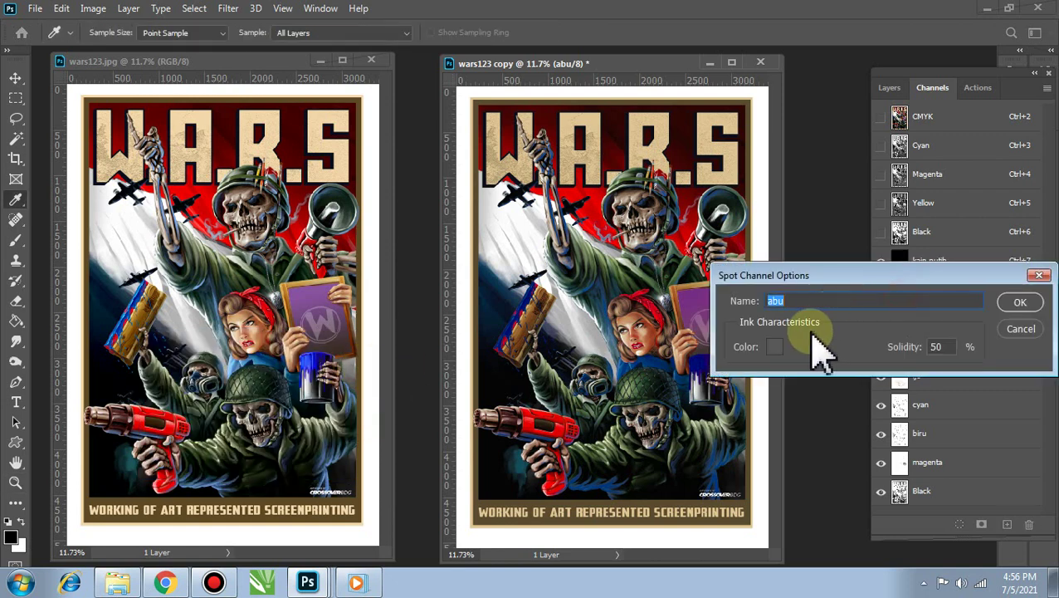
pyautogui.click(777, 347)
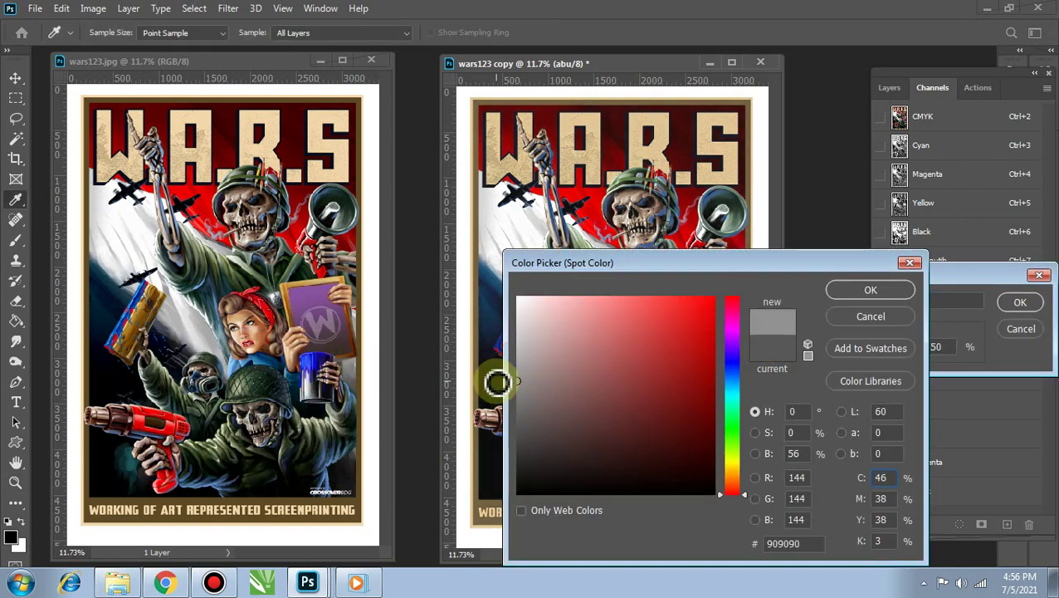
pyautogui.moveTo(498, 382)
pyautogui.mouseDown()
pyautogui.moveTo(499, 407)
pyautogui.moveTo(490, 385)
pyautogui.moveTo(483, 396)
pyautogui.mouseUp()
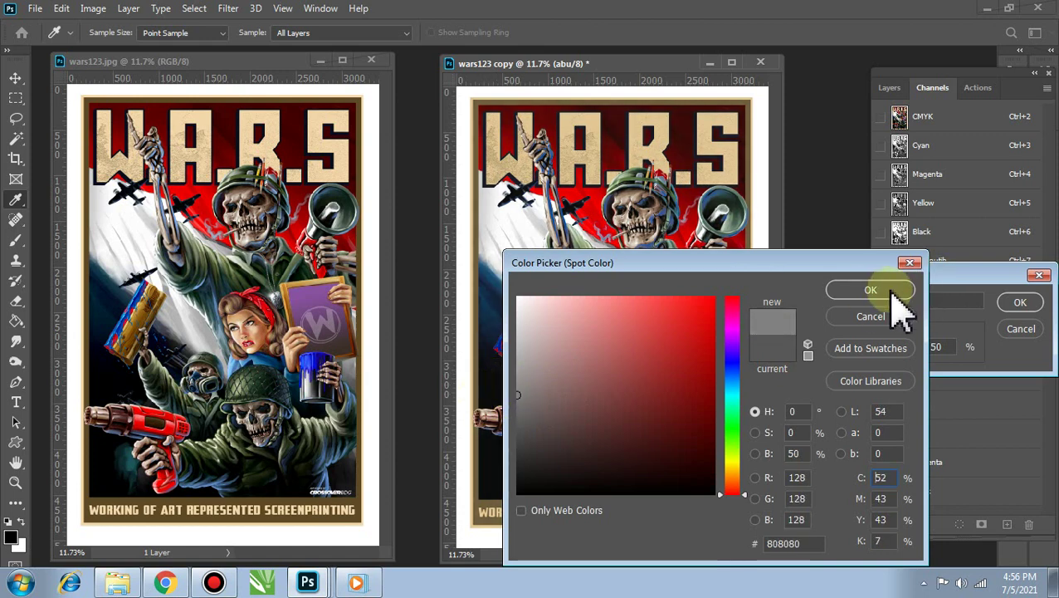
pyautogui.click(871, 290)
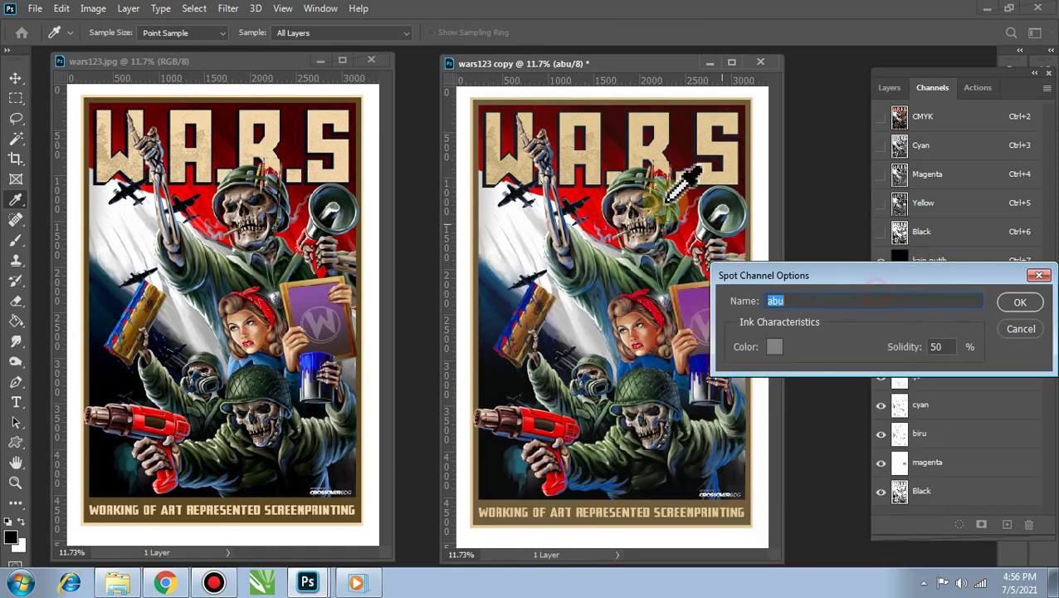
pyautogui.click(1021, 302)
pyautogui.press('z')
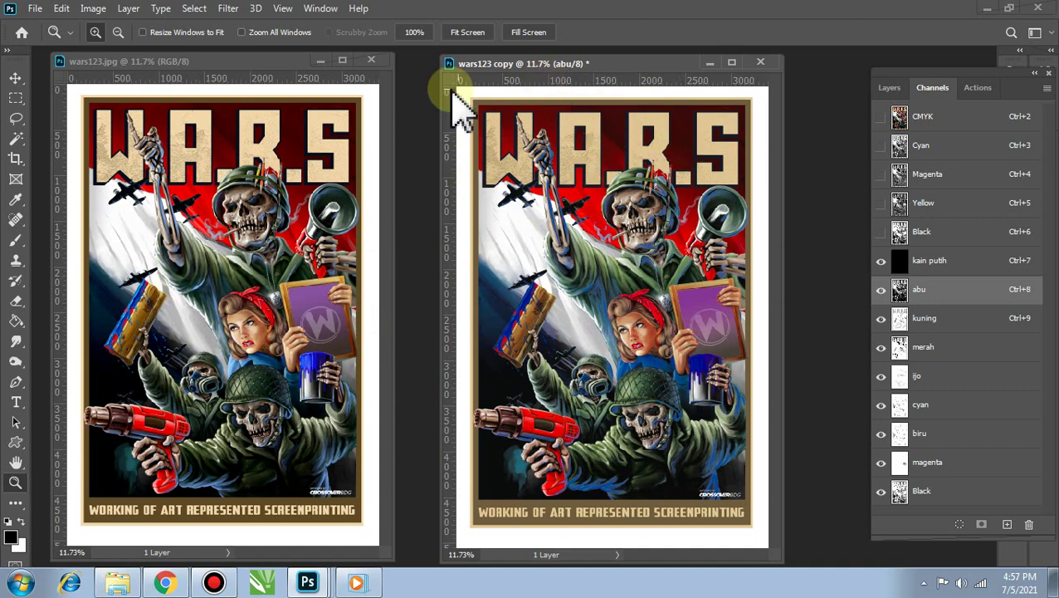
pyautogui.click(469, 32)
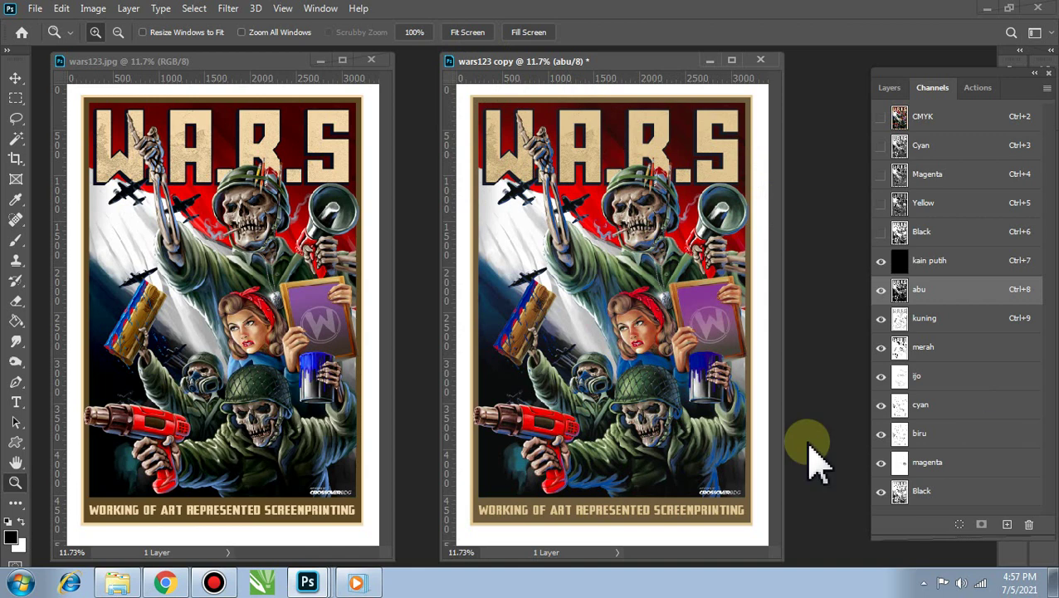
pyautogui.hotkey('ctrl', 's')
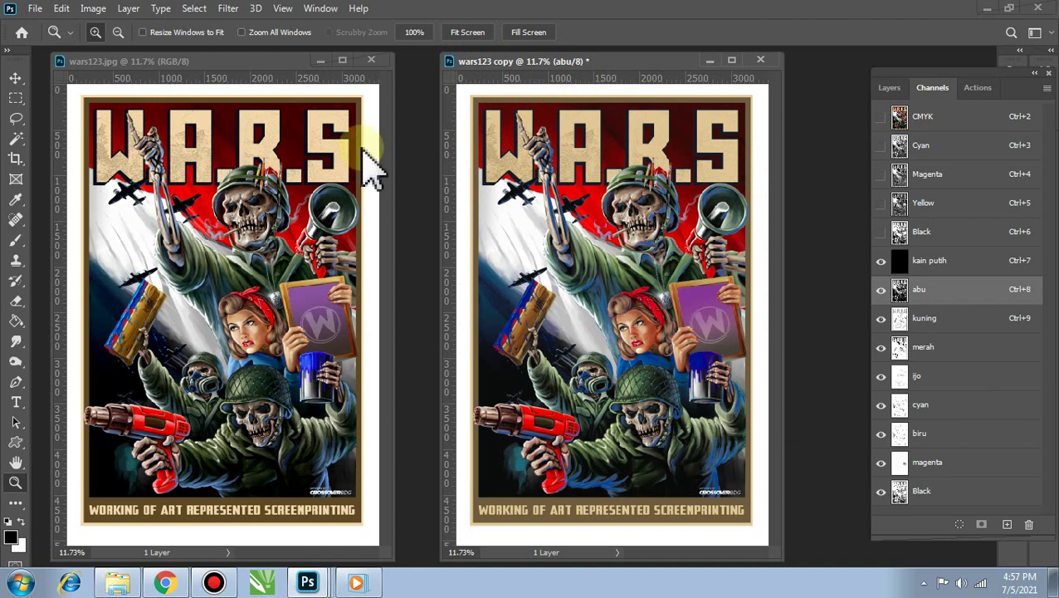
# Raise the brightness of the Black spot channel by another 24 with Brightness/Contrast.
pyautogui.click(968, 498)
pyautogui.click(94, 10)
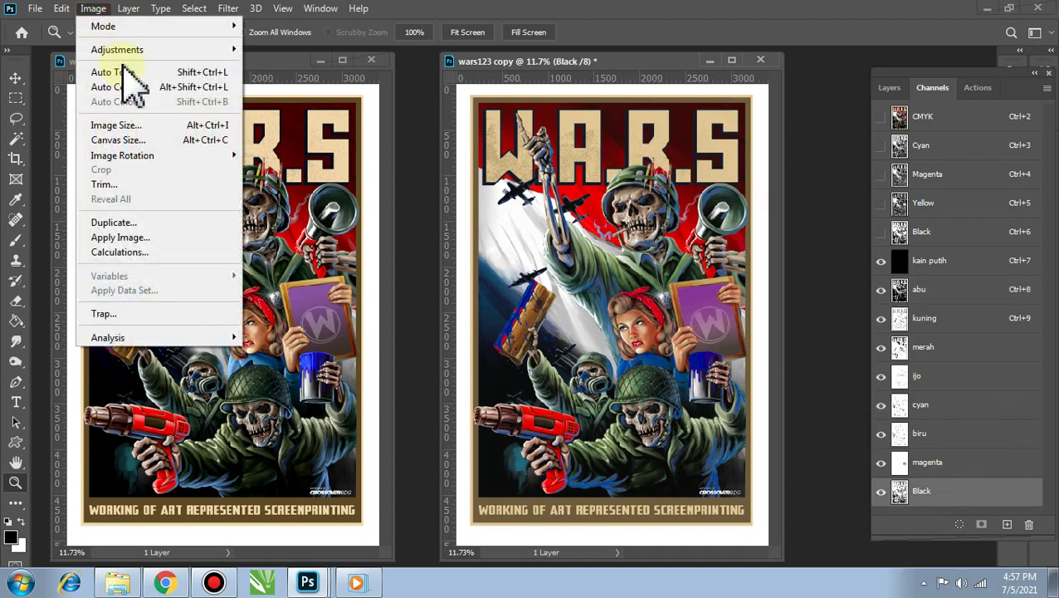
pyautogui.moveTo(133, 49)
pyautogui.click(279, 47)
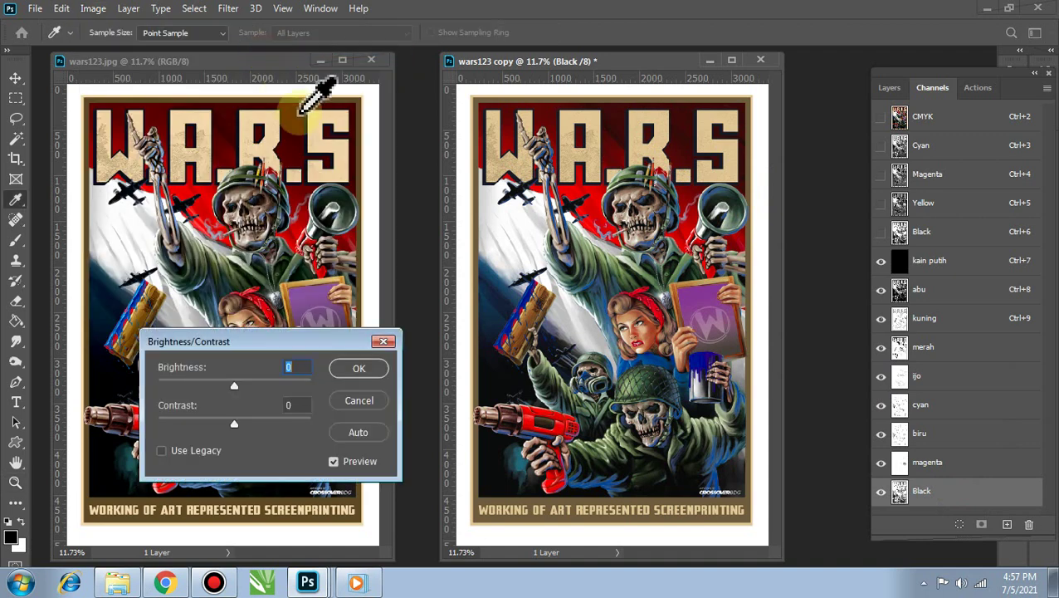
pyautogui.moveTo(237, 389); pyautogui.dragTo(258, 418)
pyautogui.moveTo(270, 341); pyautogui.dragTo(395, 415)
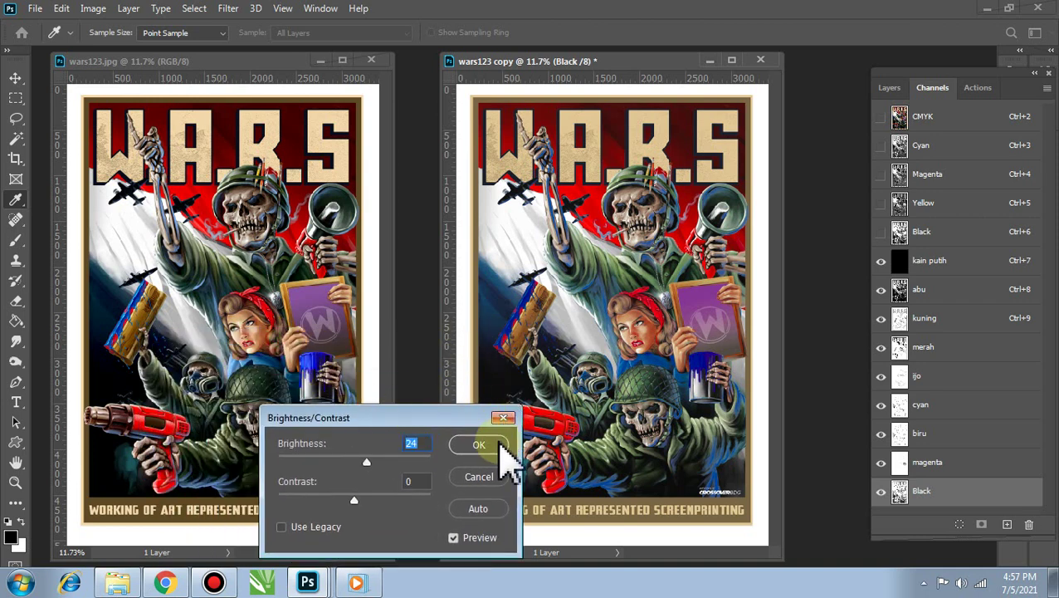
pyautogui.click(496, 442)
pyautogui.press('z')
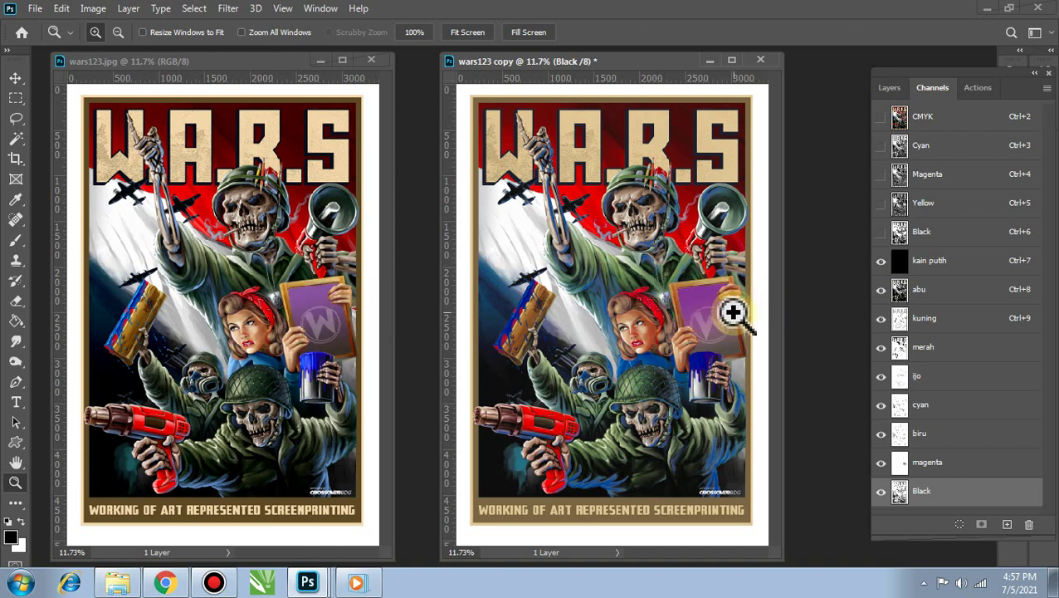
# Raise the brightness of the magenta spot channel moderately with Brightness/Contrast.
pyautogui.click(925, 431)
pyautogui.click(927, 462)
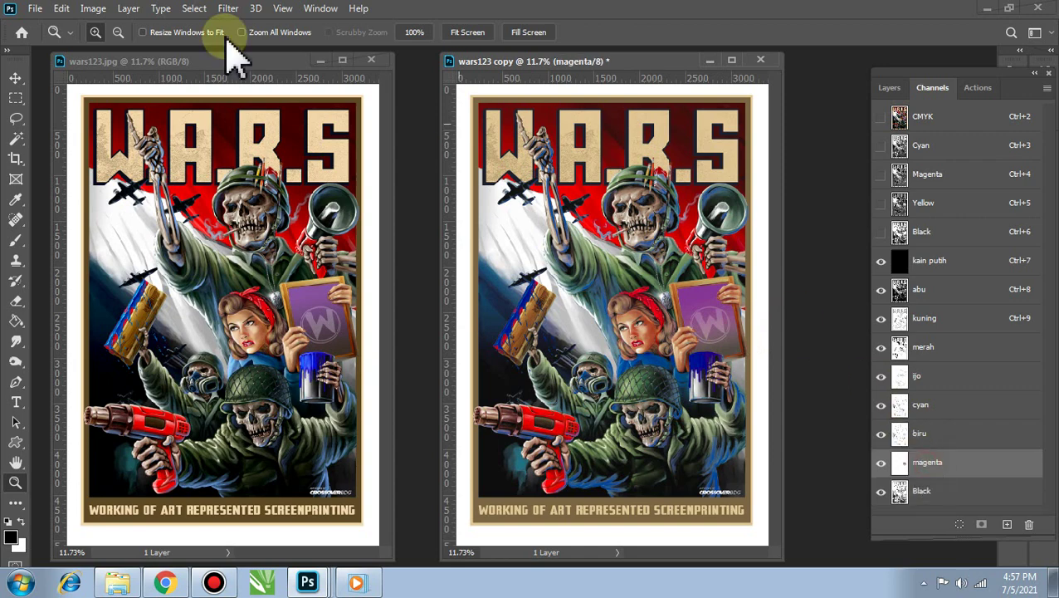
pyautogui.click(93, 9)
pyautogui.moveTo(183, 47)
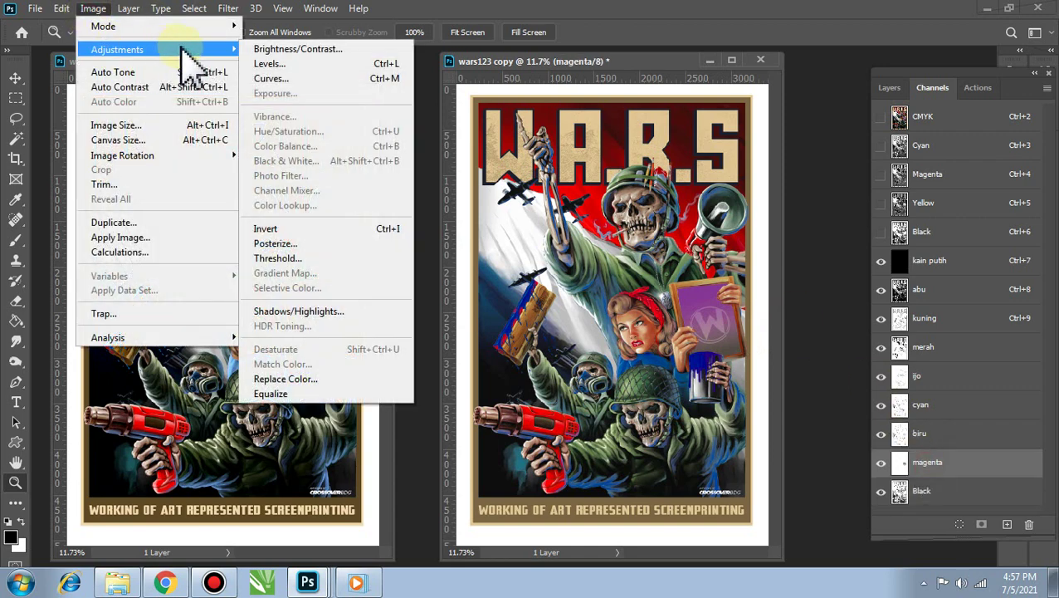
pyautogui.click(259, 47)
pyautogui.moveTo(353, 461); pyautogui.dragTo(371, 465)
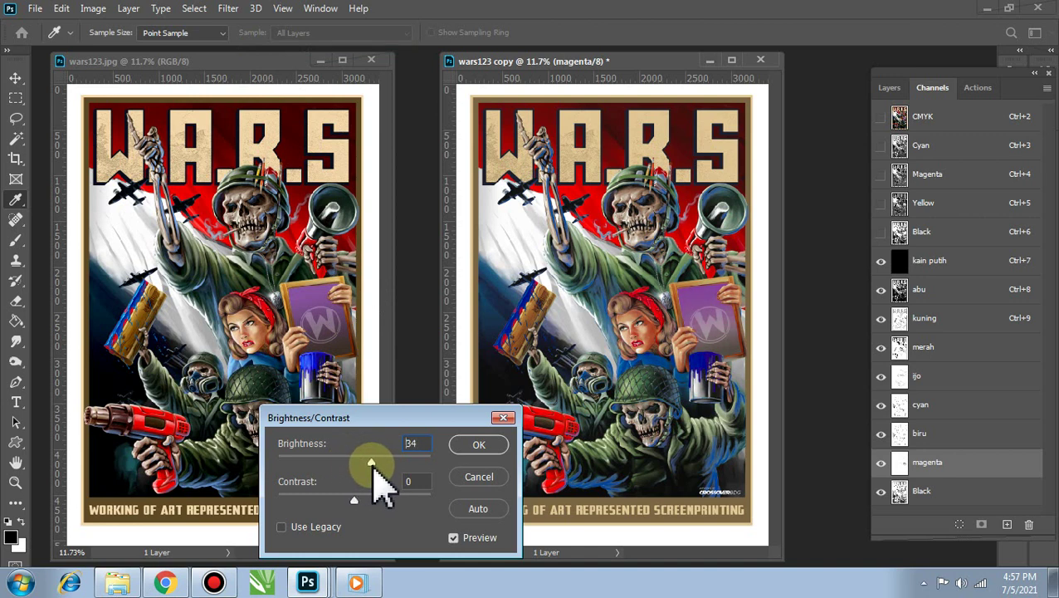
pyautogui.moveTo(372, 478); pyautogui.dragTo(370, 478)
pyautogui.click(482, 443)
pyautogui.press('z')
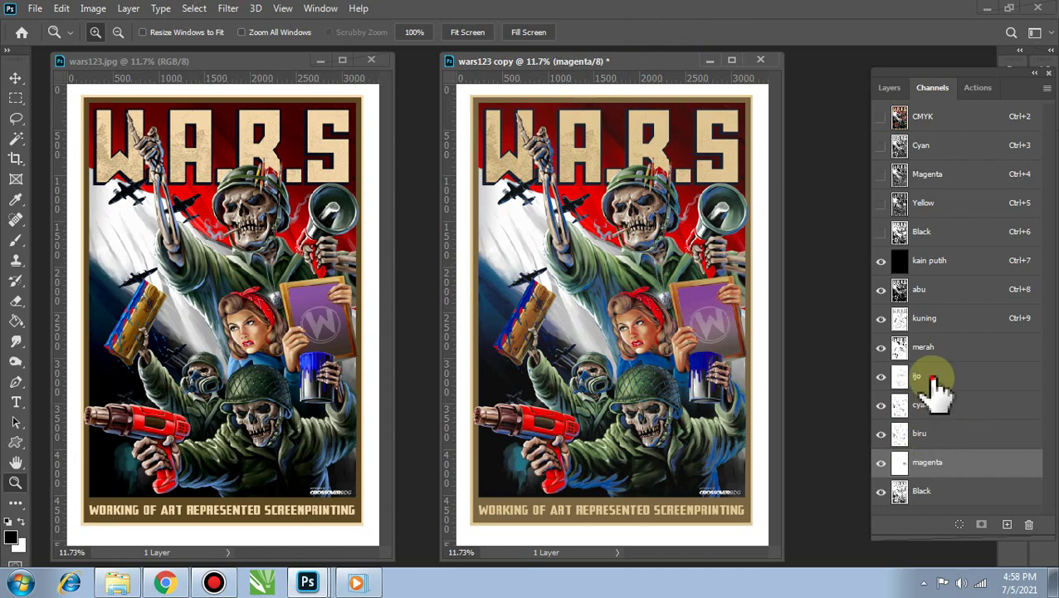
# Change the ink color of the ijo spot channel to a darker green, keeping 5% solidity.
pyautogui.click(905, 378)
pyautogui.doubleClick(900, 380)
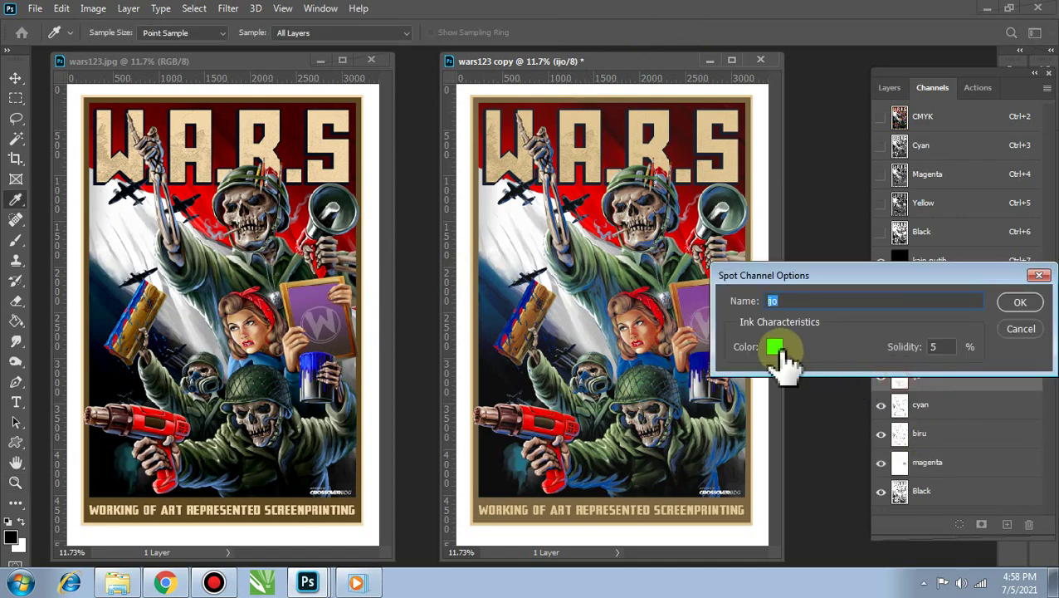
pyautogui.click(785, 354)
pyautogui.moveTo(664, 267); pyautogui.dragTo(687, 337)
pyautogui.moveTo(705, 410)
pyautogui.mouseDown()
pyautogui.moveTo(742, 470)
pyautogui.moveTo(734, 447)
pyautogui.moveTo(749, 453)
pyautogui.moveTo(744, 443)
pyautogui.moveTo(720, 455)
pyautogui.moveTo(738, 452)
pyautogui.mouseUp()
pyautogui.click(896, 360)
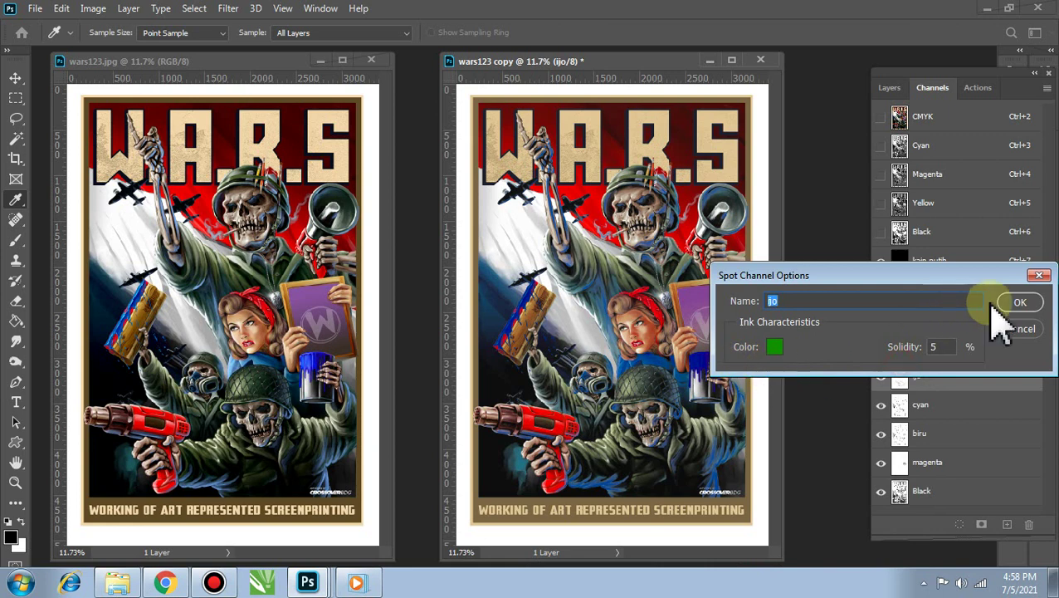
pyautogui.click(1020, 302)
pyautogui.press('z')
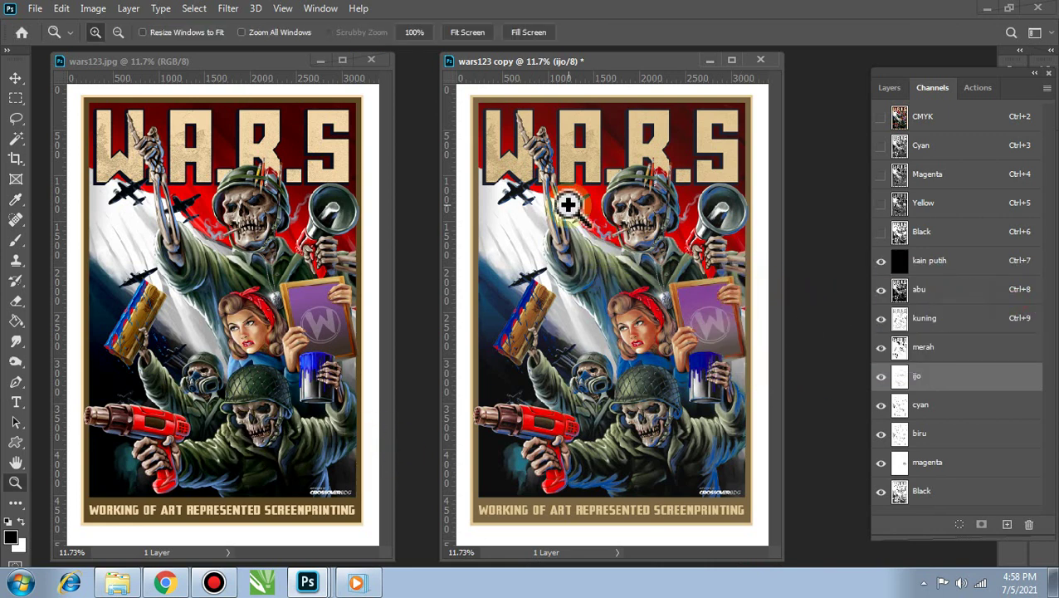
# Hide the spot channels from abu to Black and show them again one by one over kain putih to preview the print sequence.
pyautogui.moveTo(563, 66); pyautogui.dragTo(544, 69)
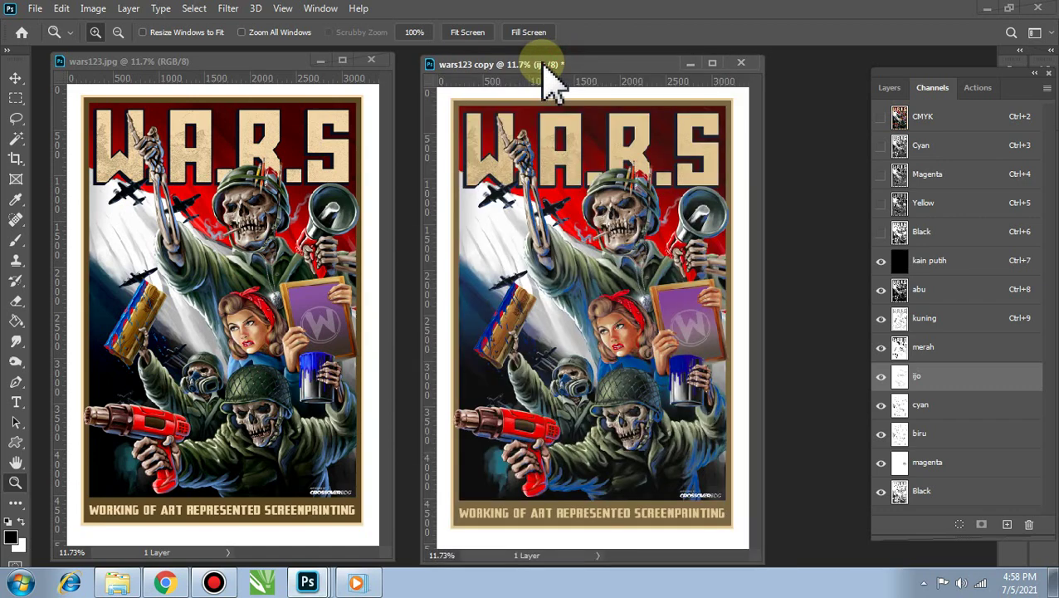
pyautogui.moveTo(881, 289); pyautogui.dragTo(873, 500)
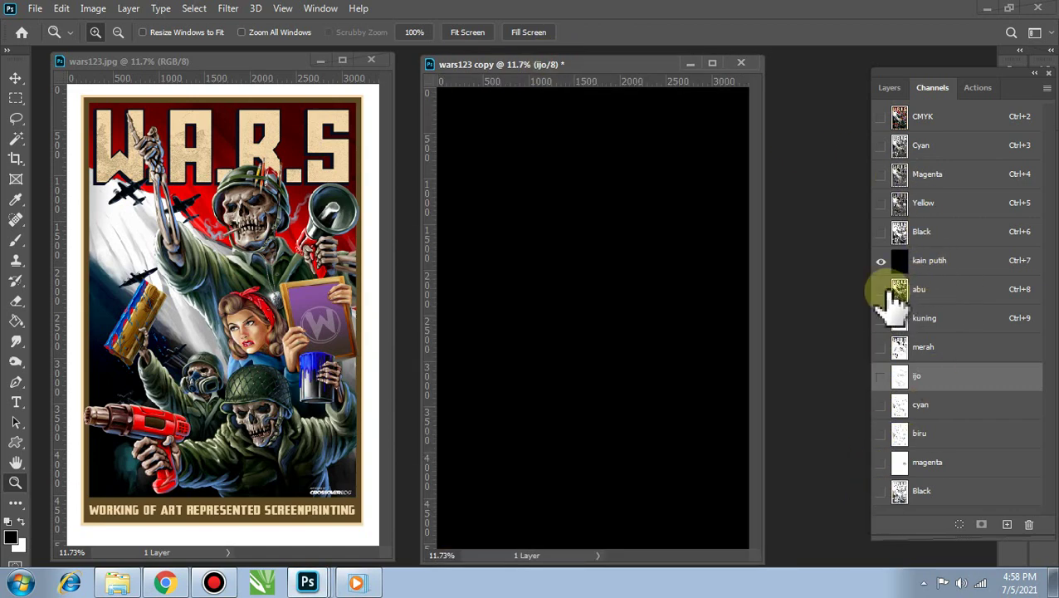
pyautogui.click(881, 289)
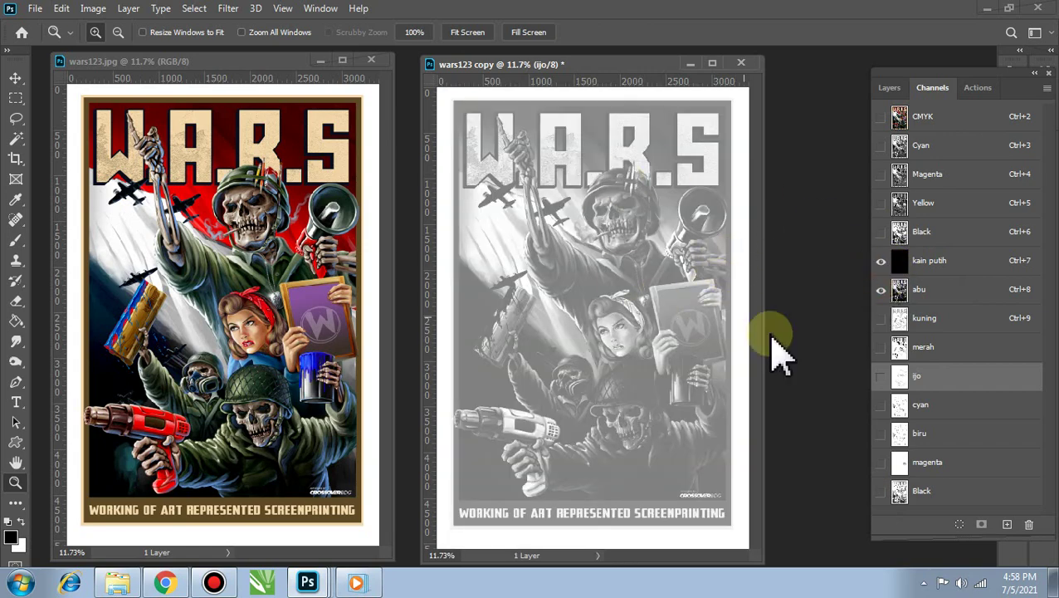
pyautogui.click(881, 319)
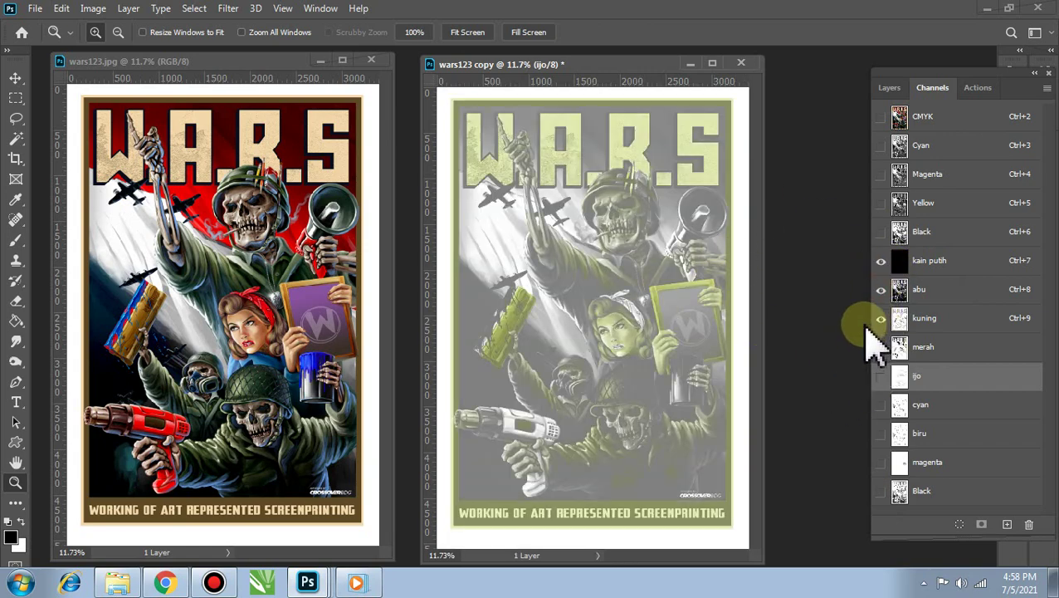
pyautogui.click(881, 348)
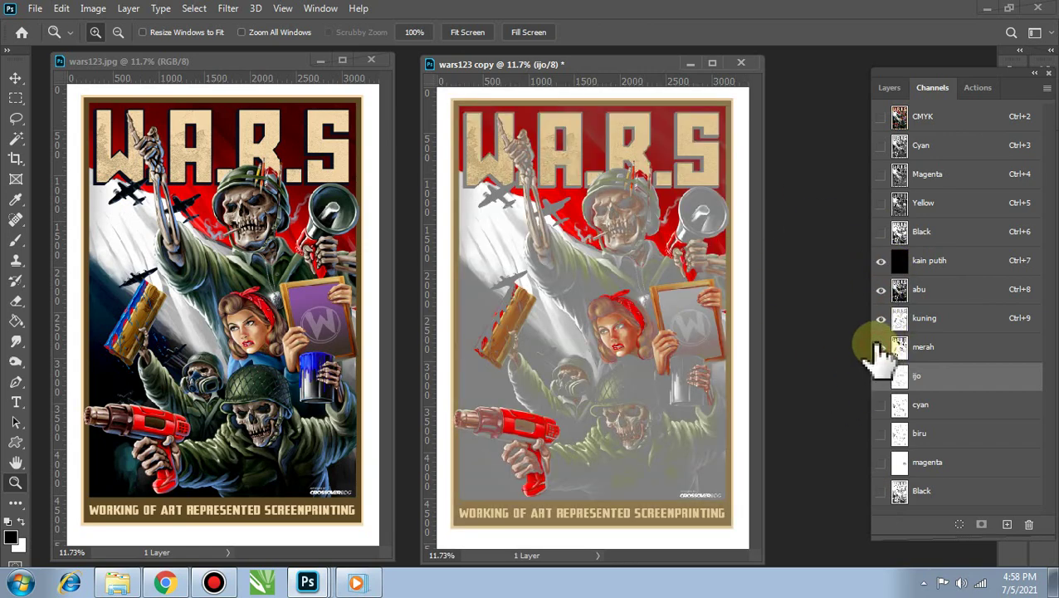
pyautogui.click(880, 377)
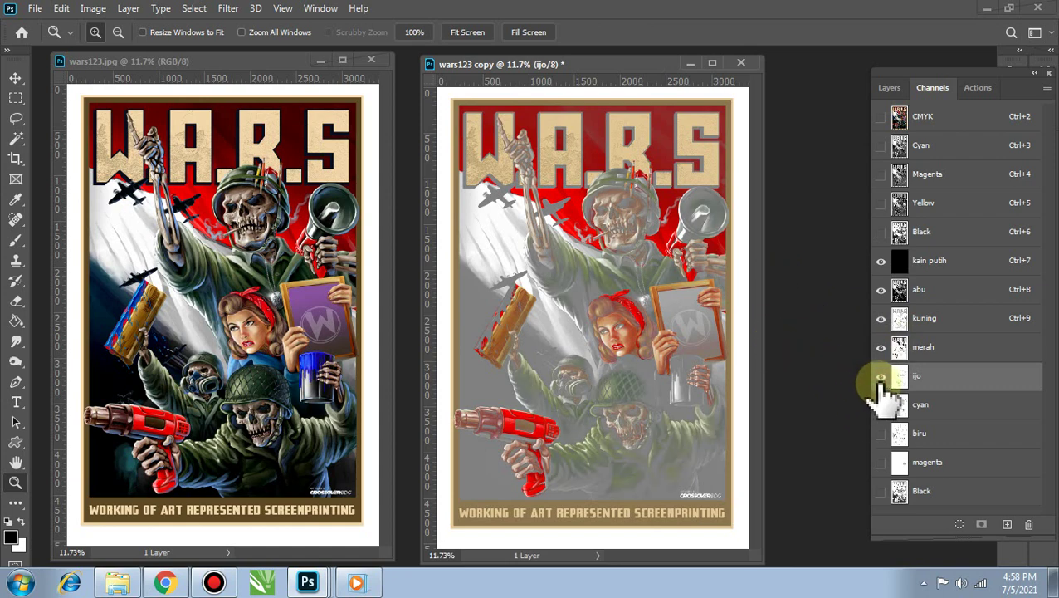
pyautogui.click(881, 405)
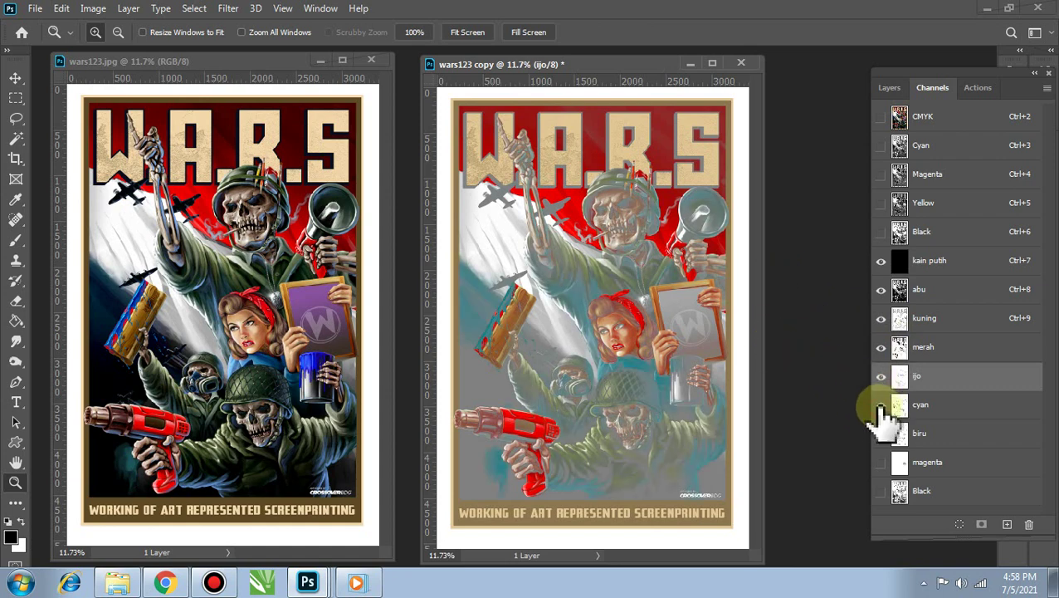
pyautogui.click(881, 434)
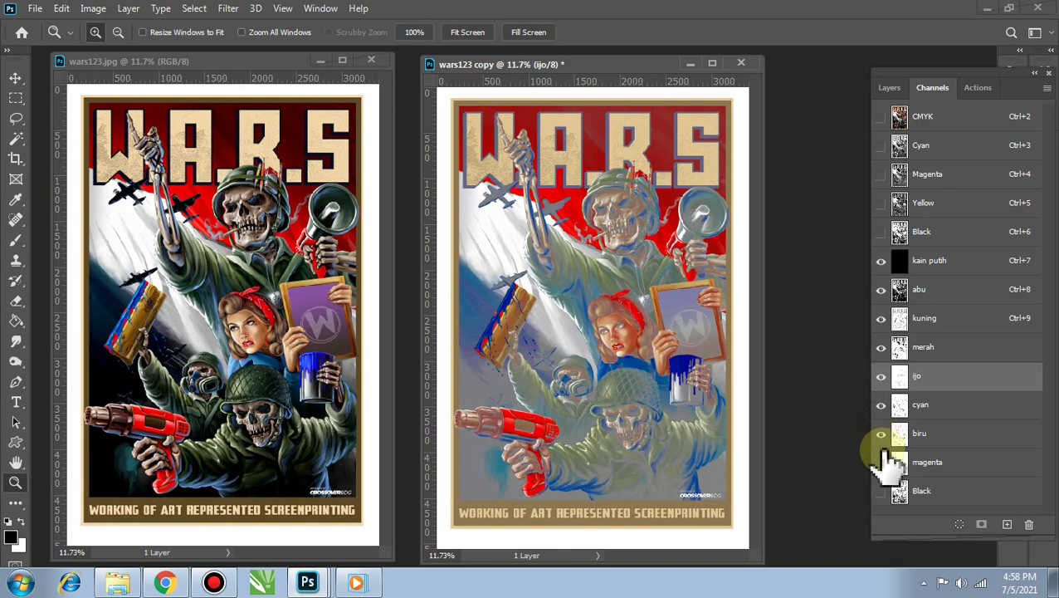
pyautogui.click(881, 462)
pyautogui.click(881, 491)
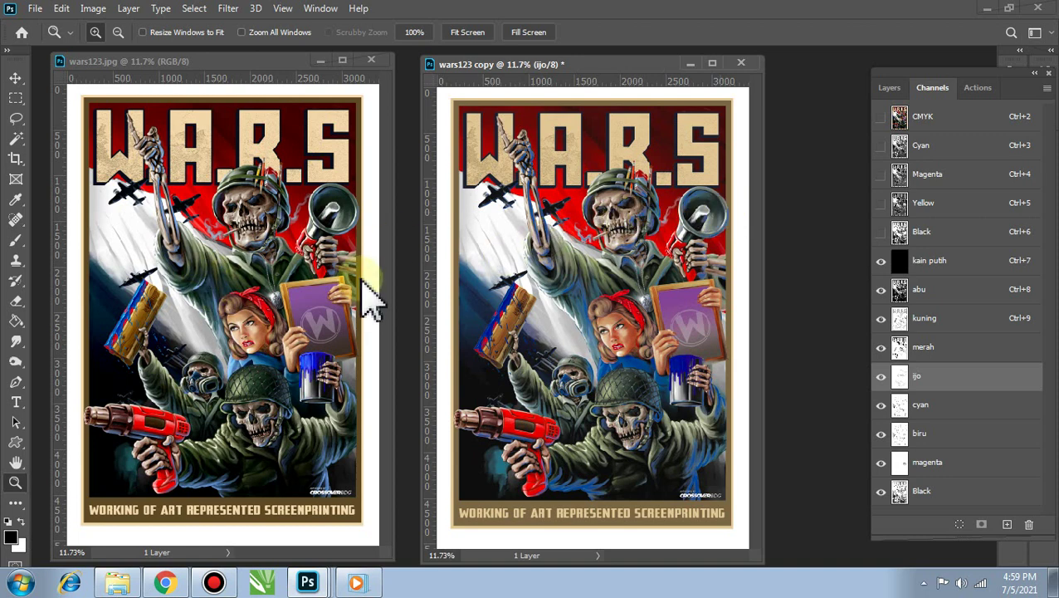
# Shift the wars123 copy window closer to the original image to compare the two posters.
pyautogui.moveTo(538, 67); pyautogui.dragTo(528, 68)
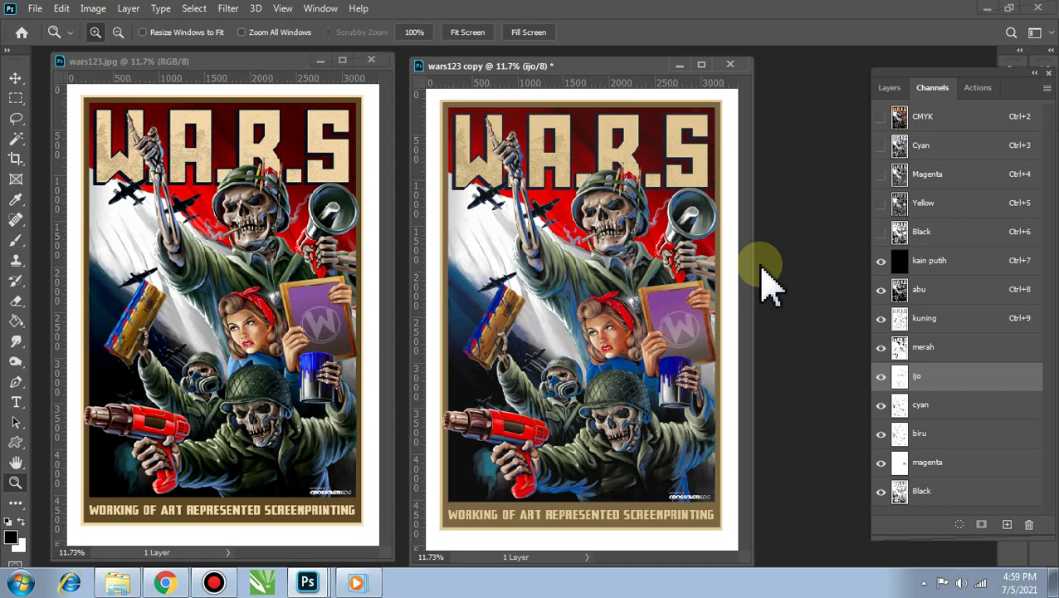
pyautogui.moveTo(559, 67); pyautogui.dragTo(563, 70)
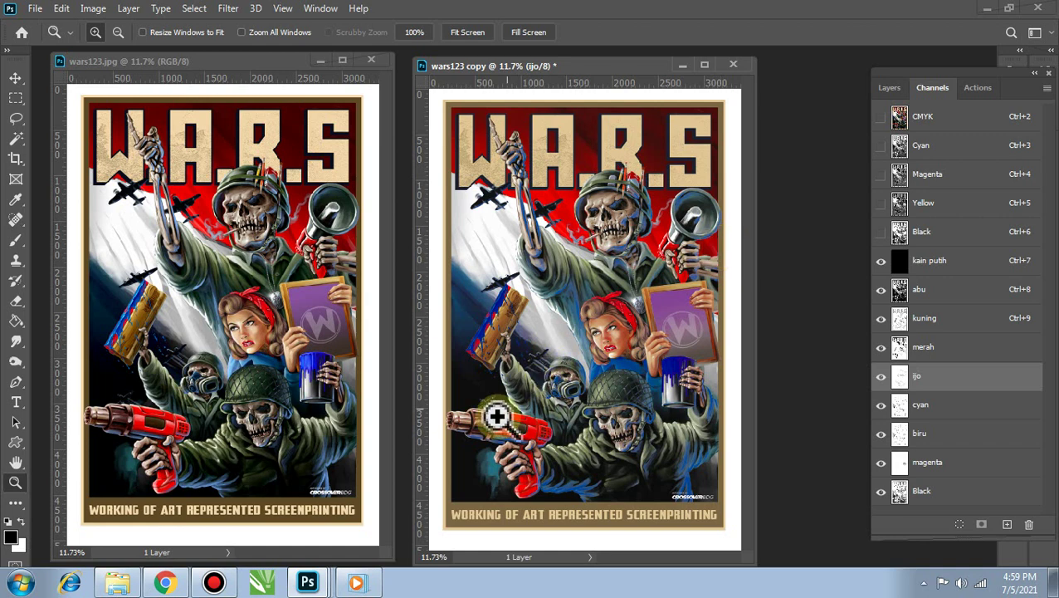
pyautogui.moveTo(214, 563)
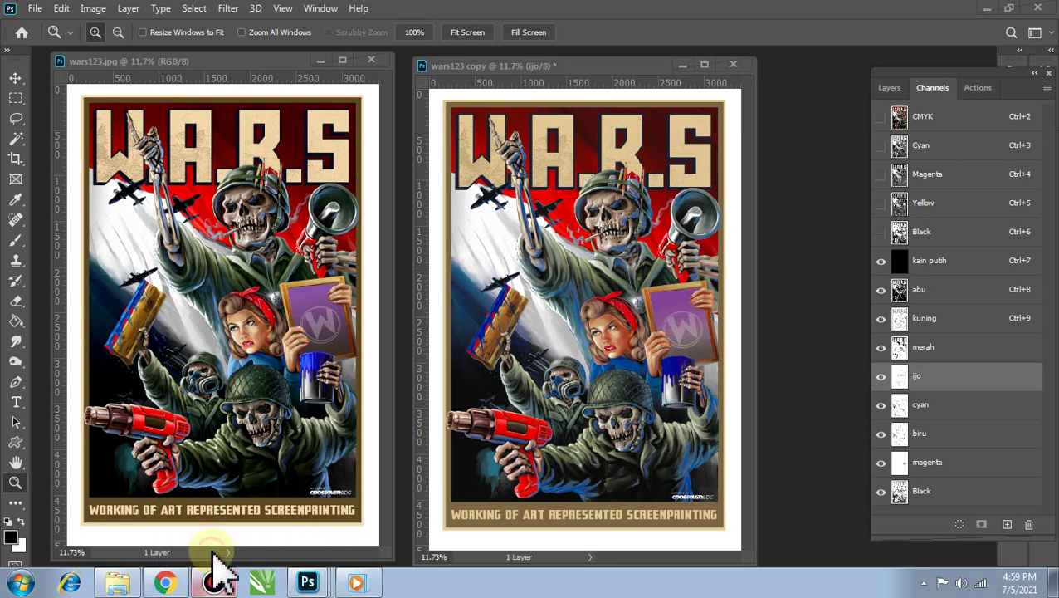